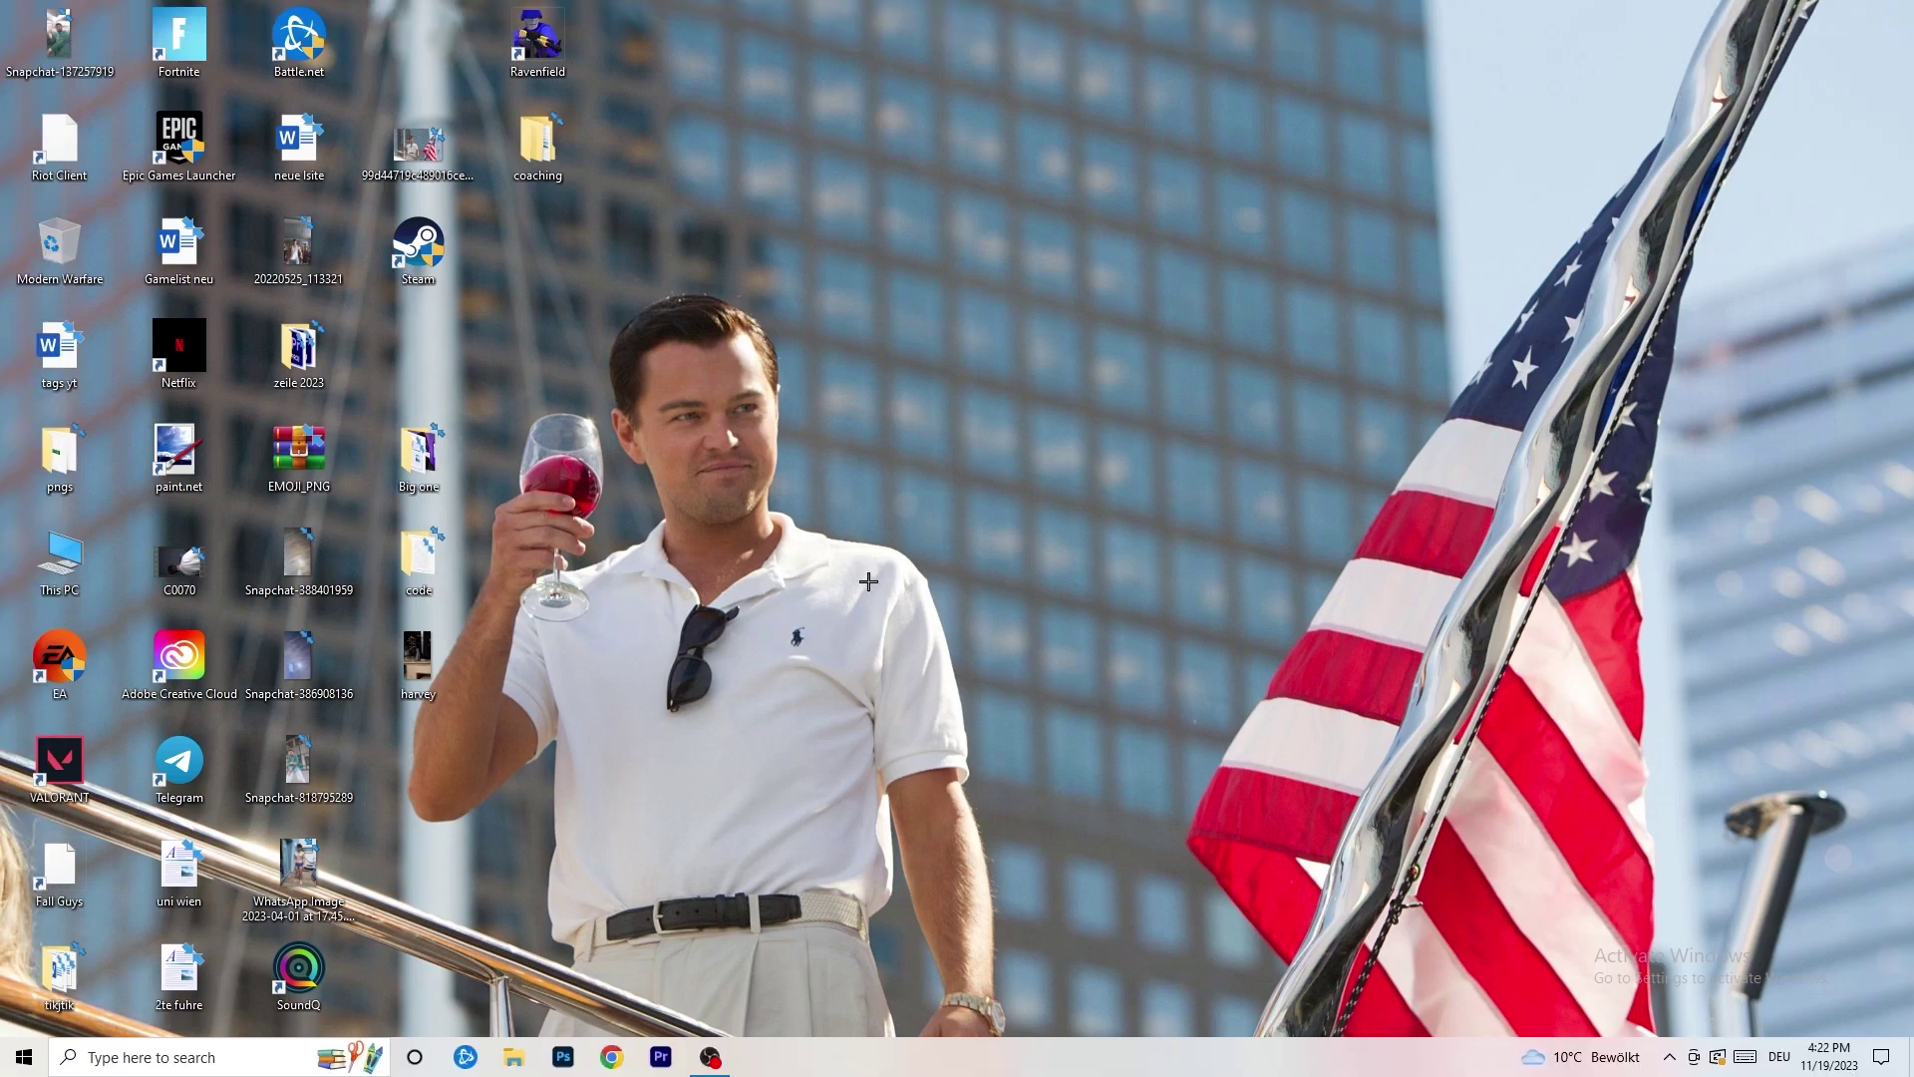
Open Task Manager's performance view, launch Resource Monitor from it and maximize its window
{"action": "right_click", "coordinate": [922, 1067]}
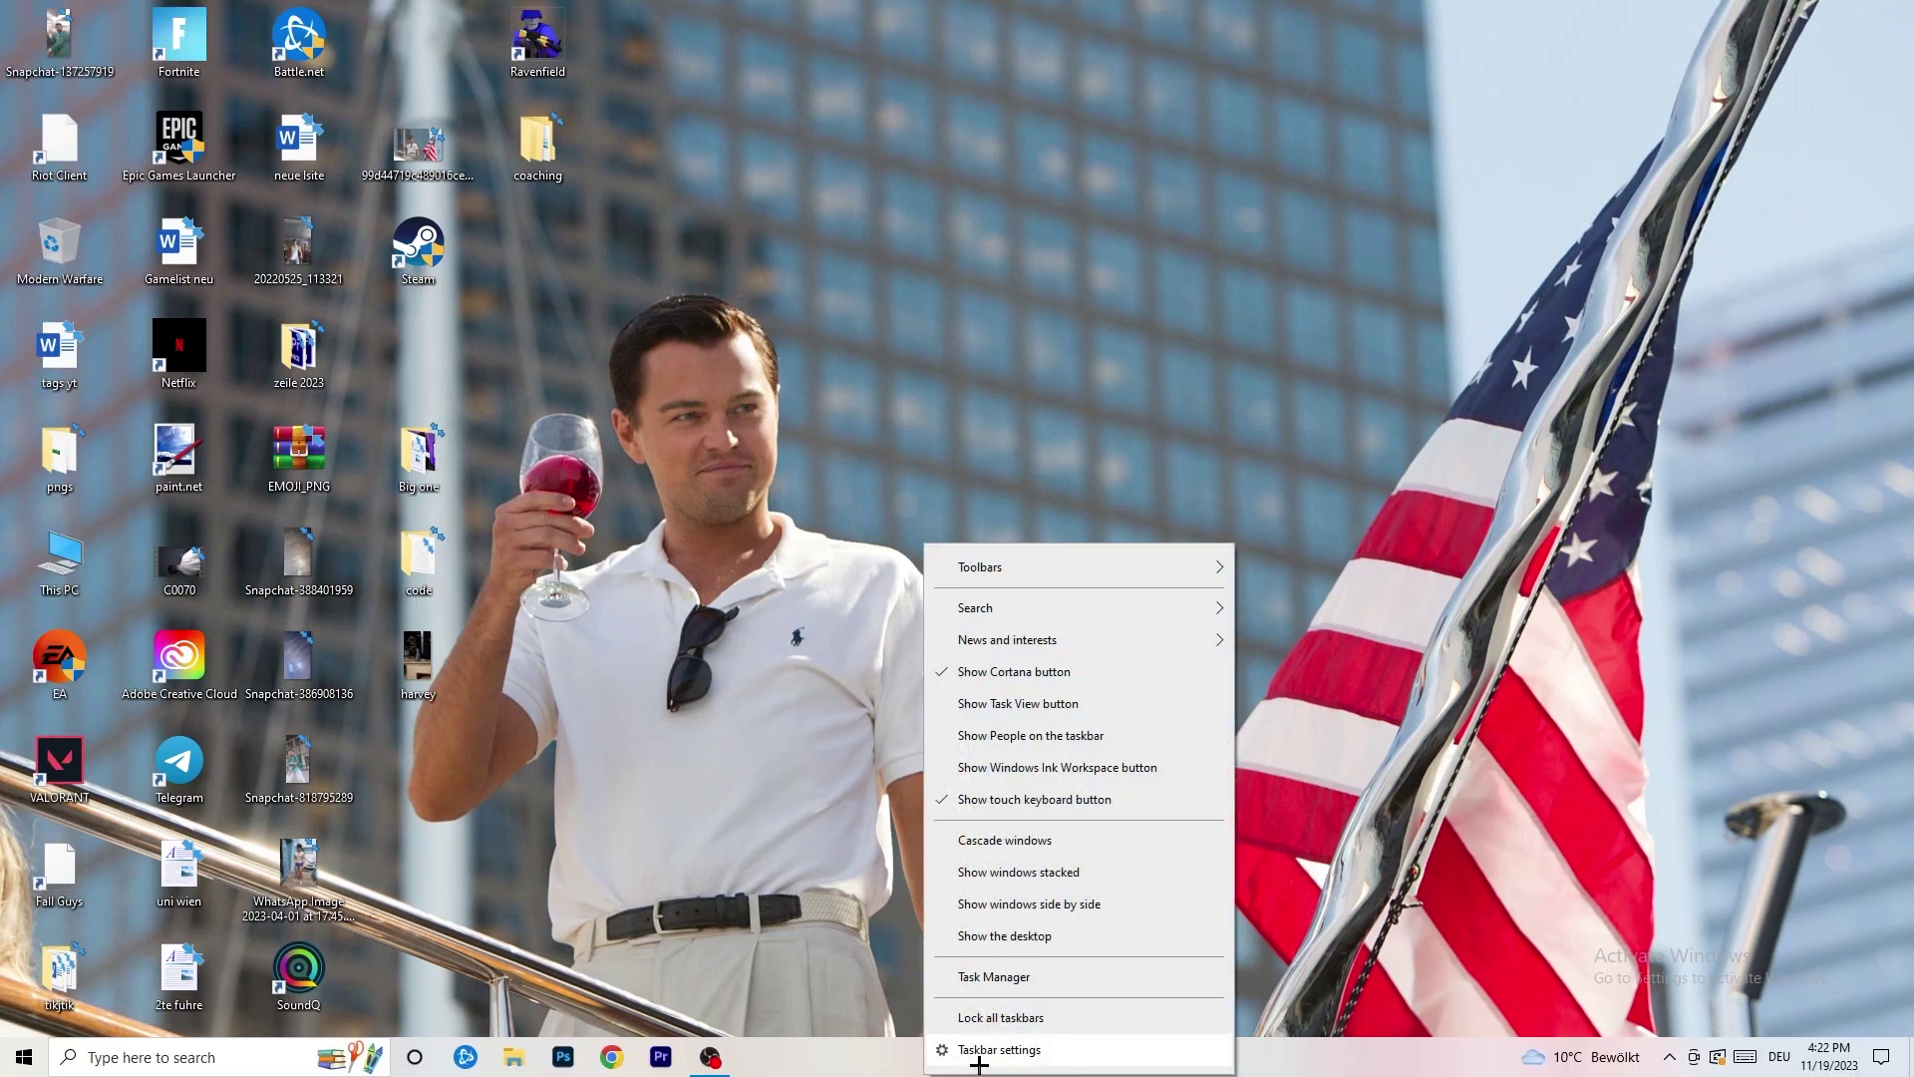
{"action": "left_click", "coordinate": [995, 979]}
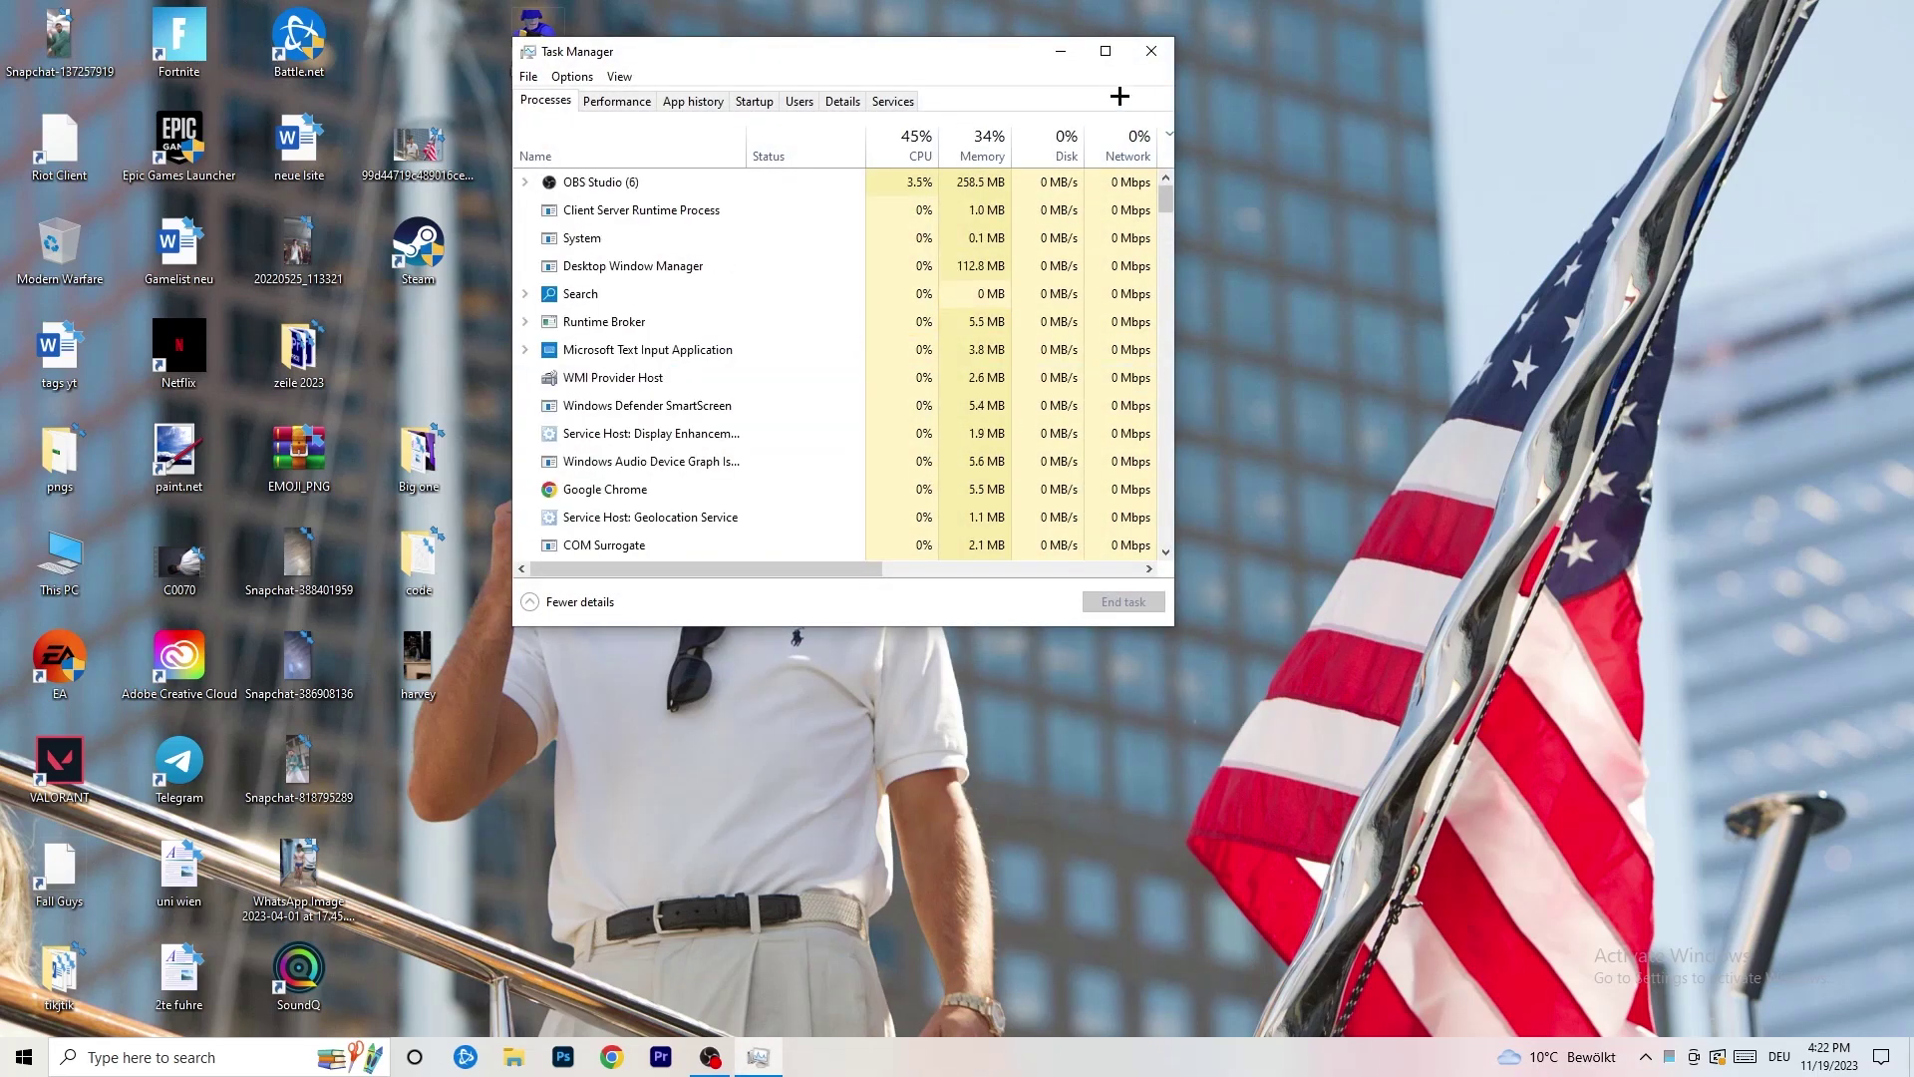
{"action": "left_click", "coordinate": [1094, 61]}
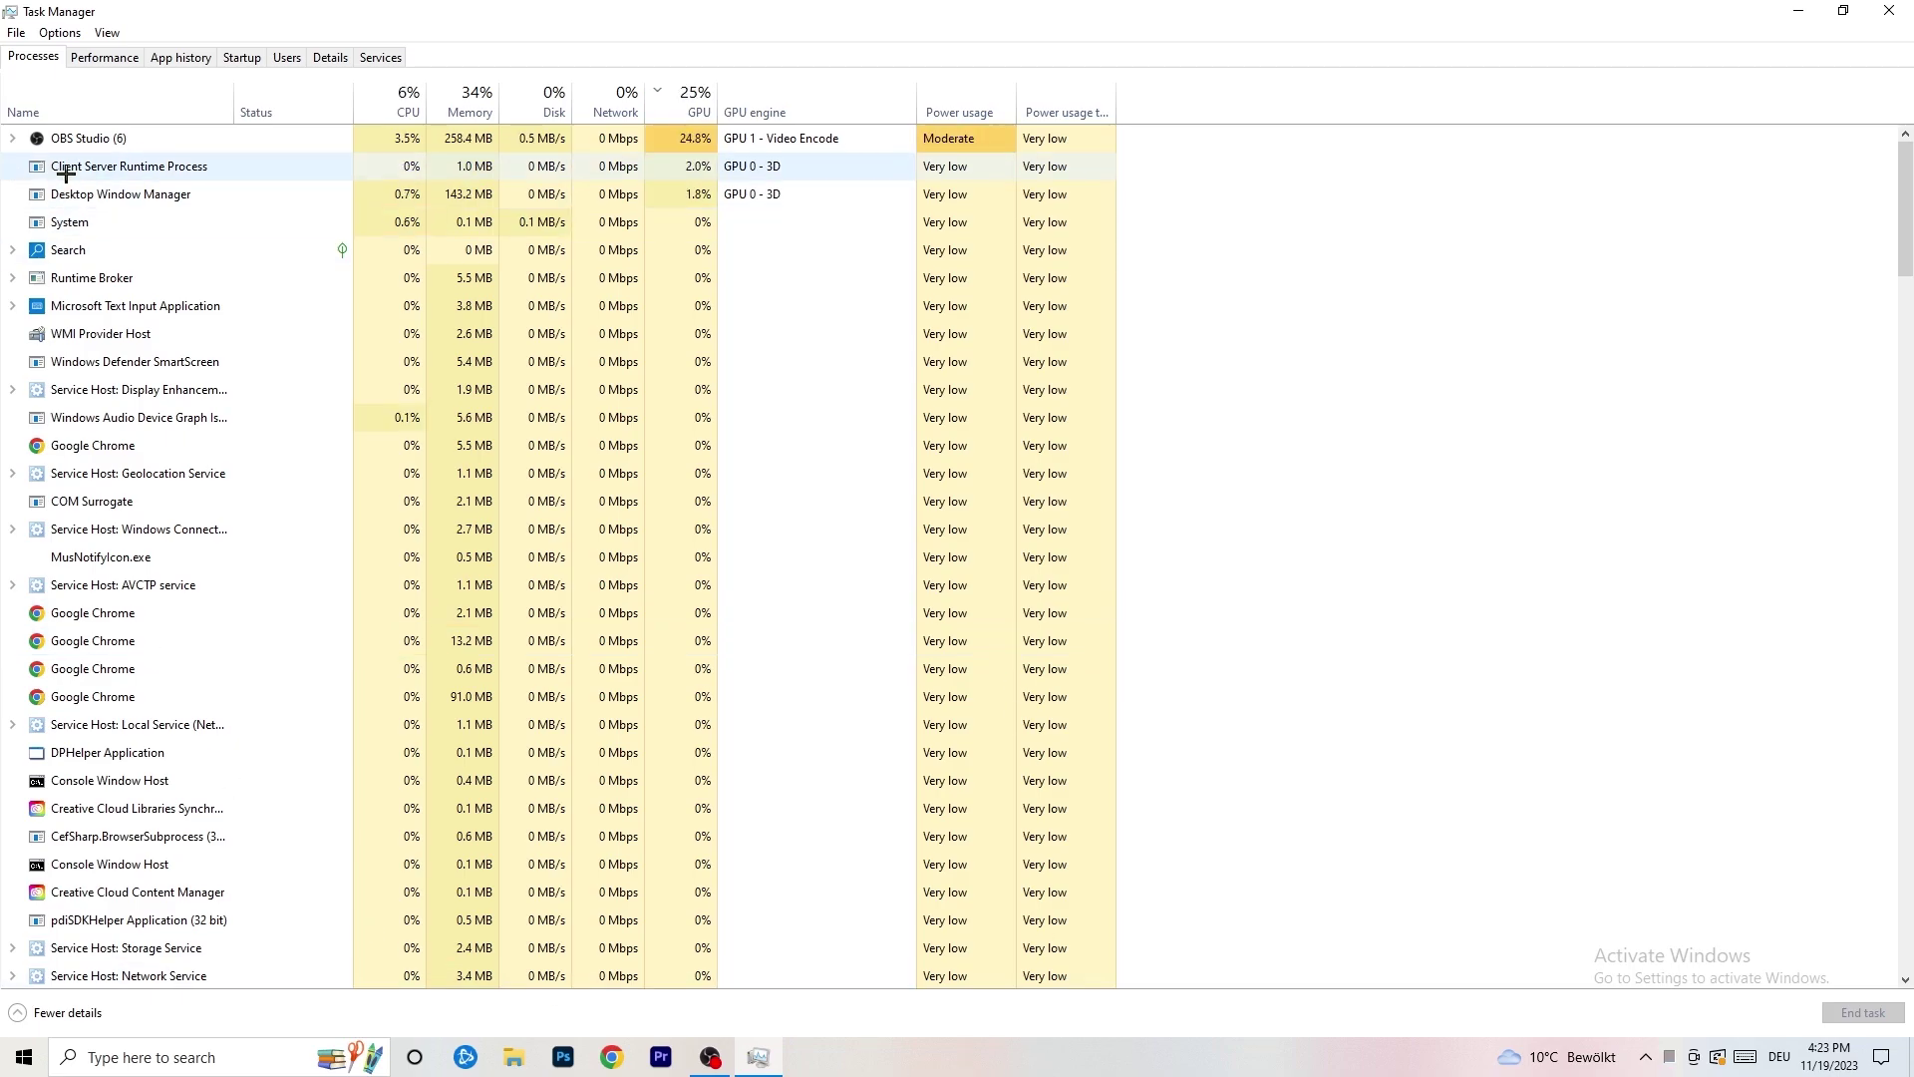
{"action": "left_click", "coordinate": [105, 58]}
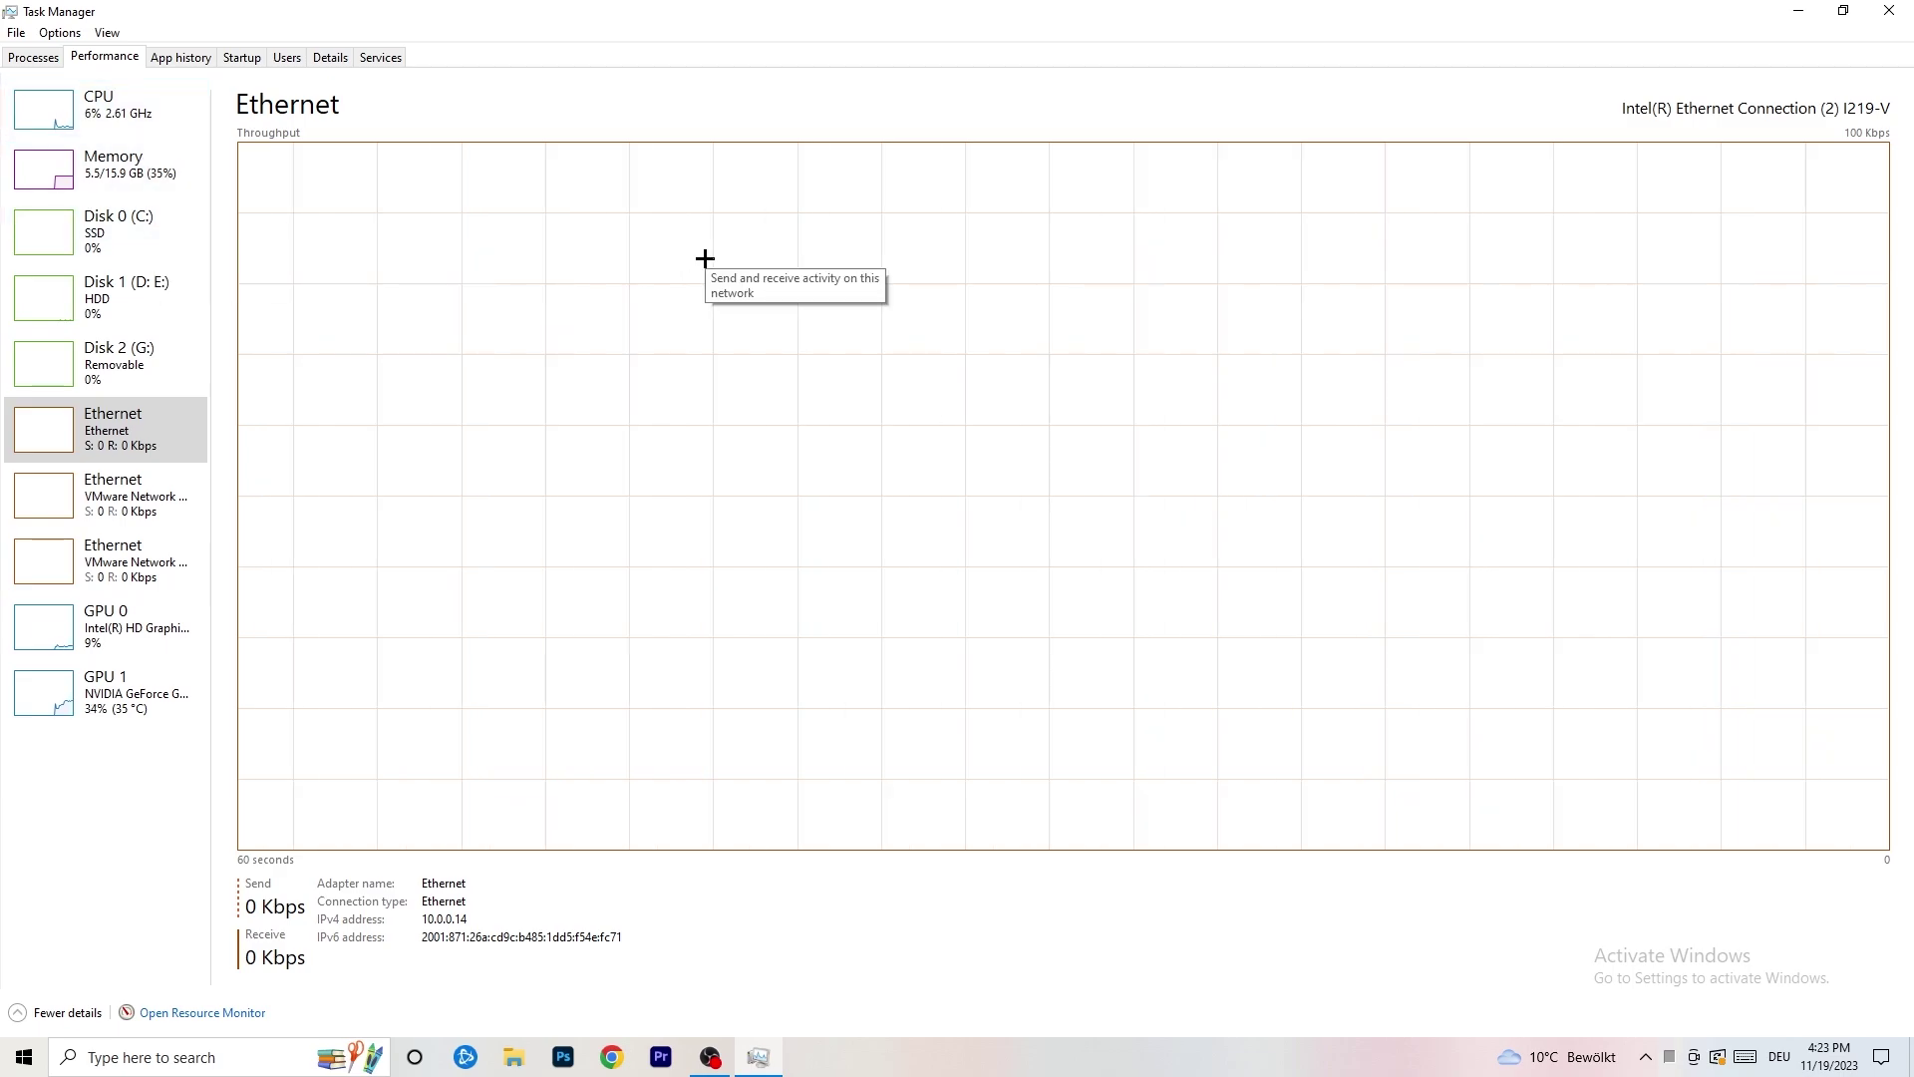
{"action": "left_click", "coordinate": [209, 1014]}
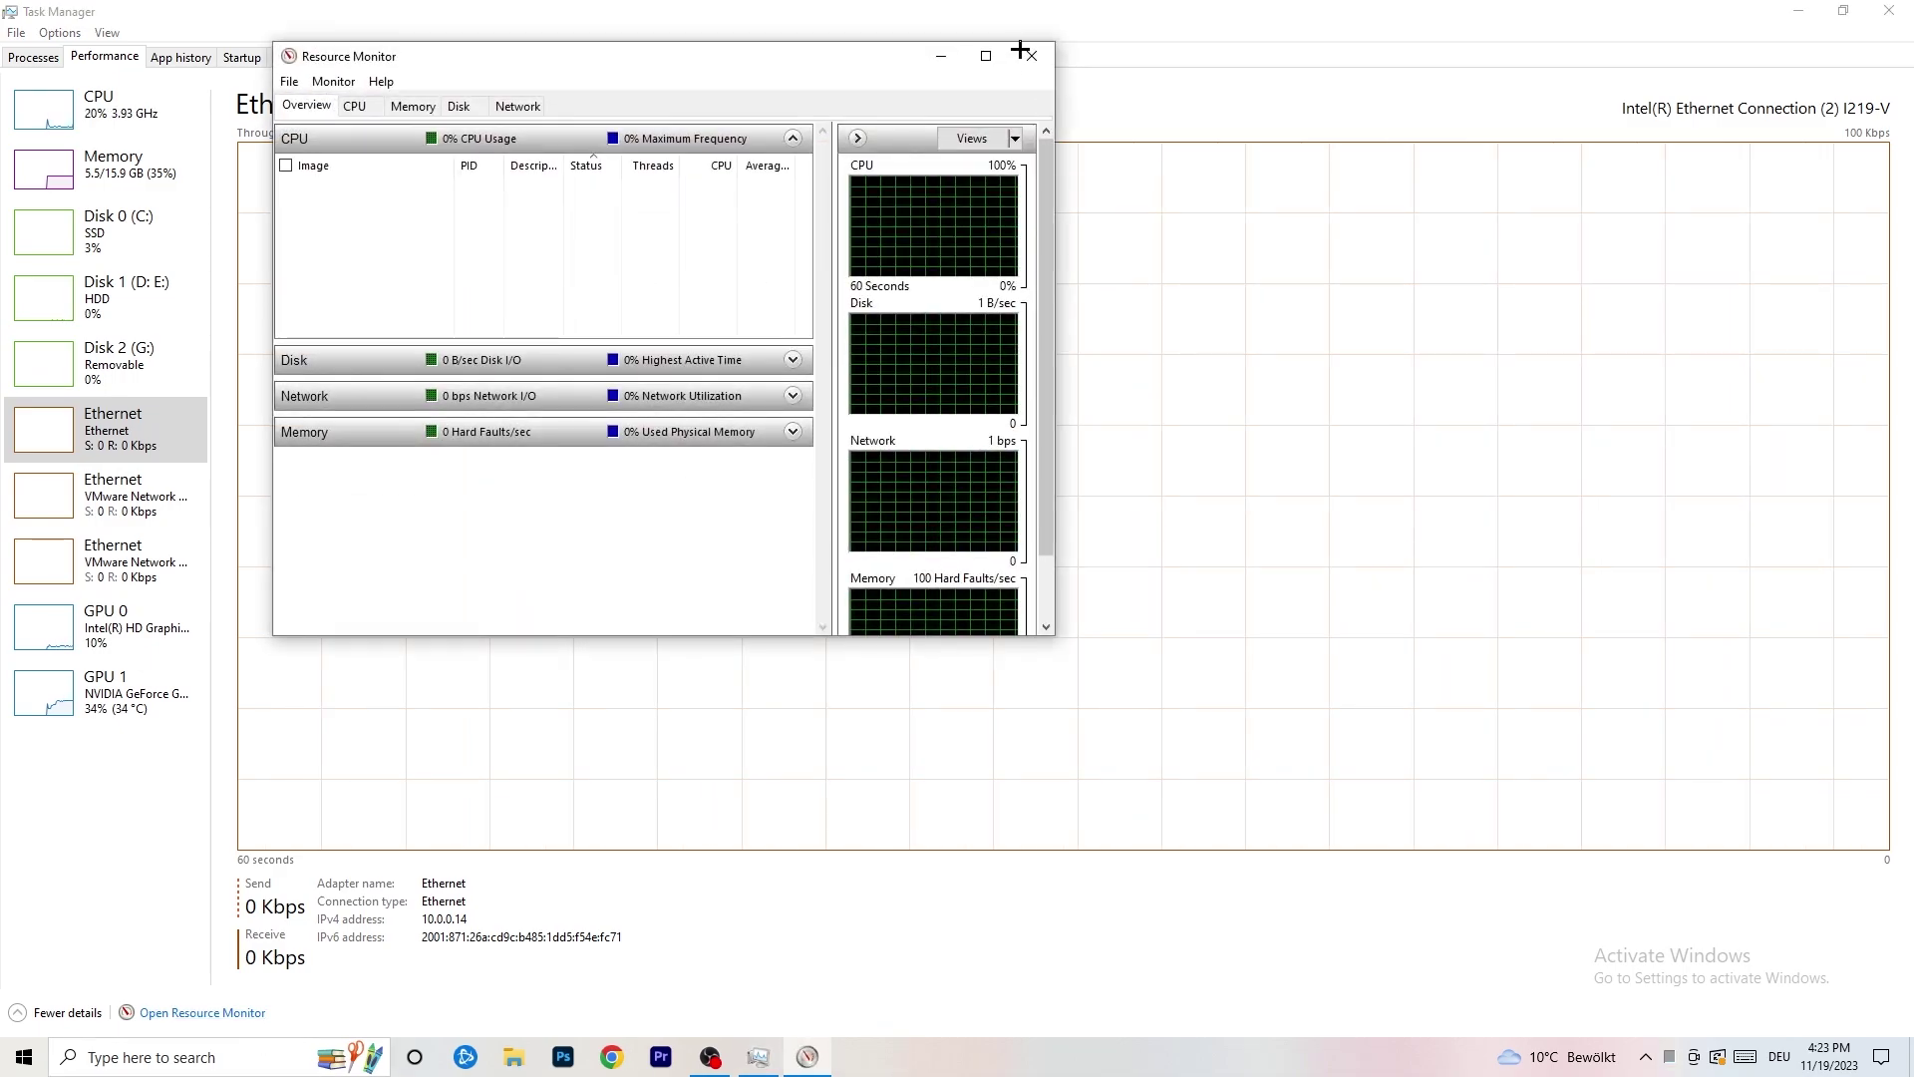
{"action": "left_click", "coordinate": [986, 55]}
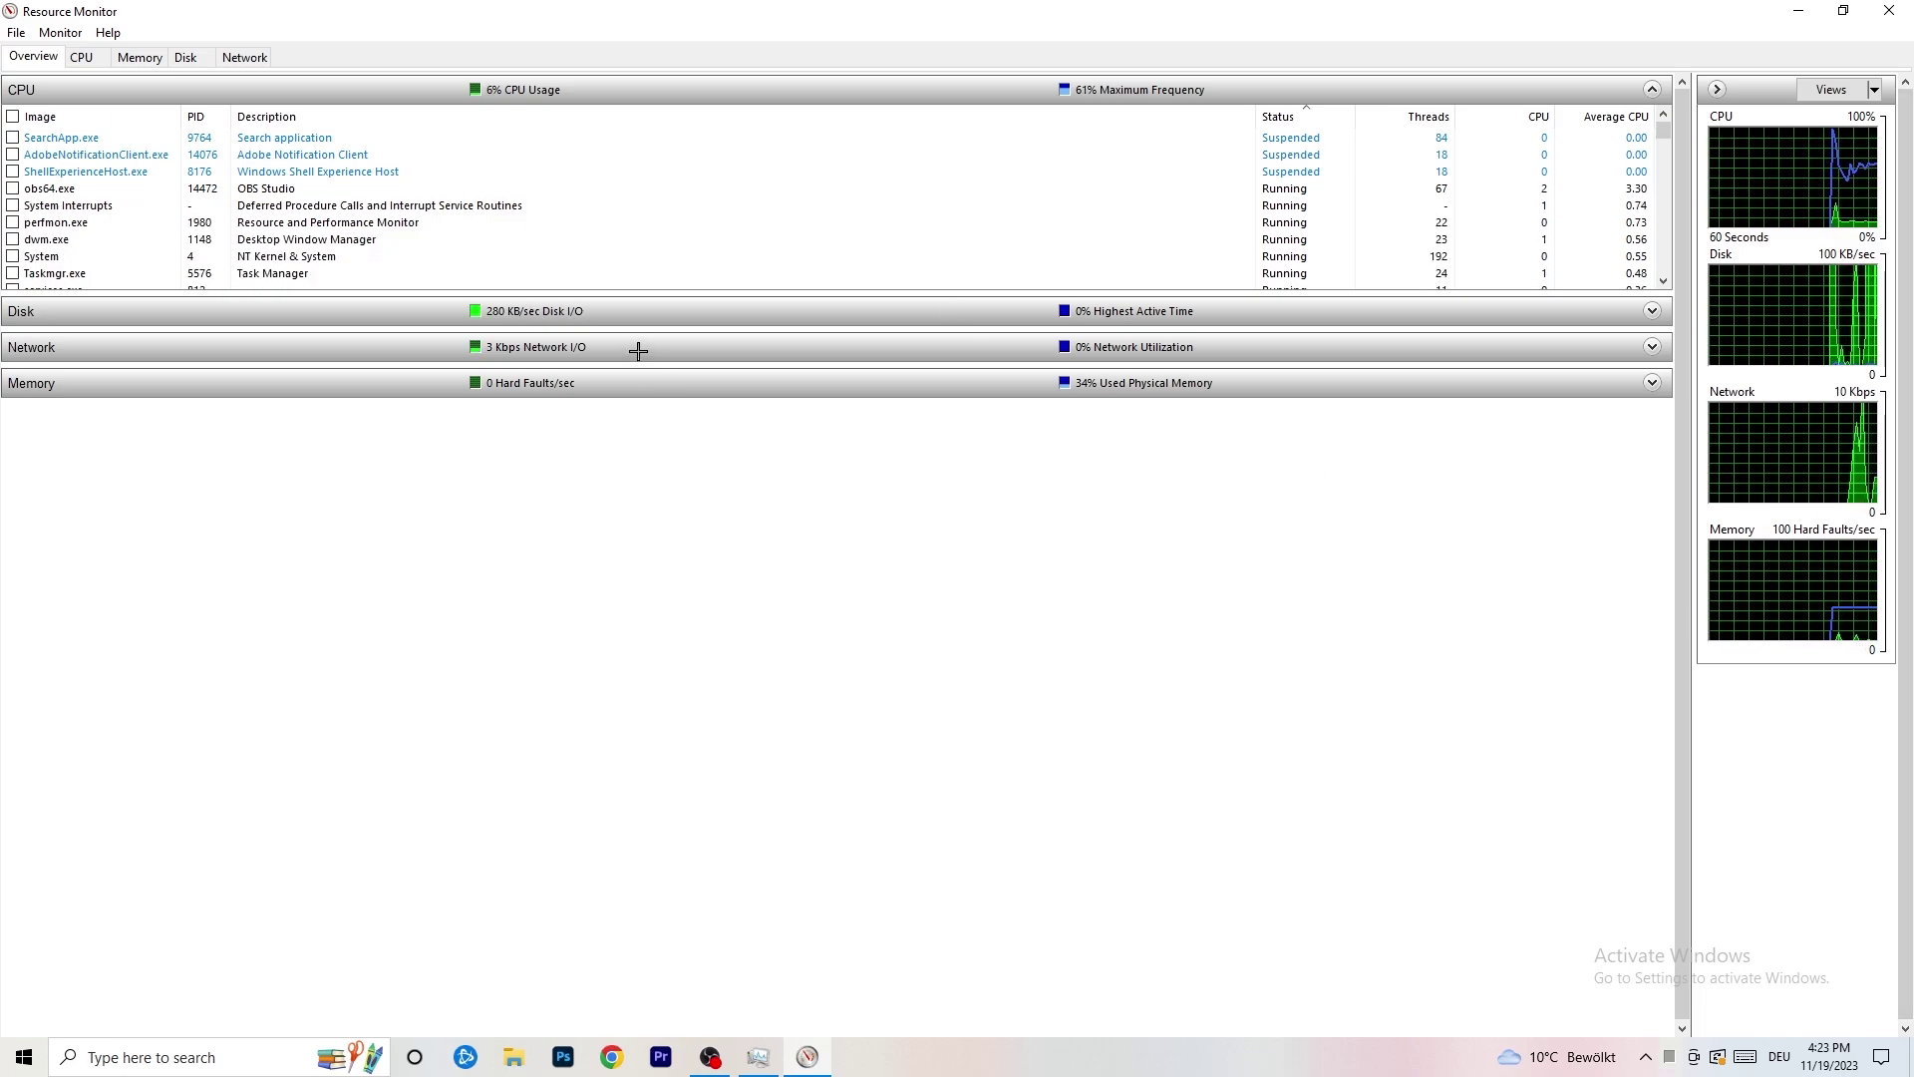
Examine the running processes in Resource Monitor's CPU overview and bring up the process actions for conhost.exe
{"action": "scroll", "coordinate": [551, 208], "scroll_direction": "down", "scroll_amount": 5}
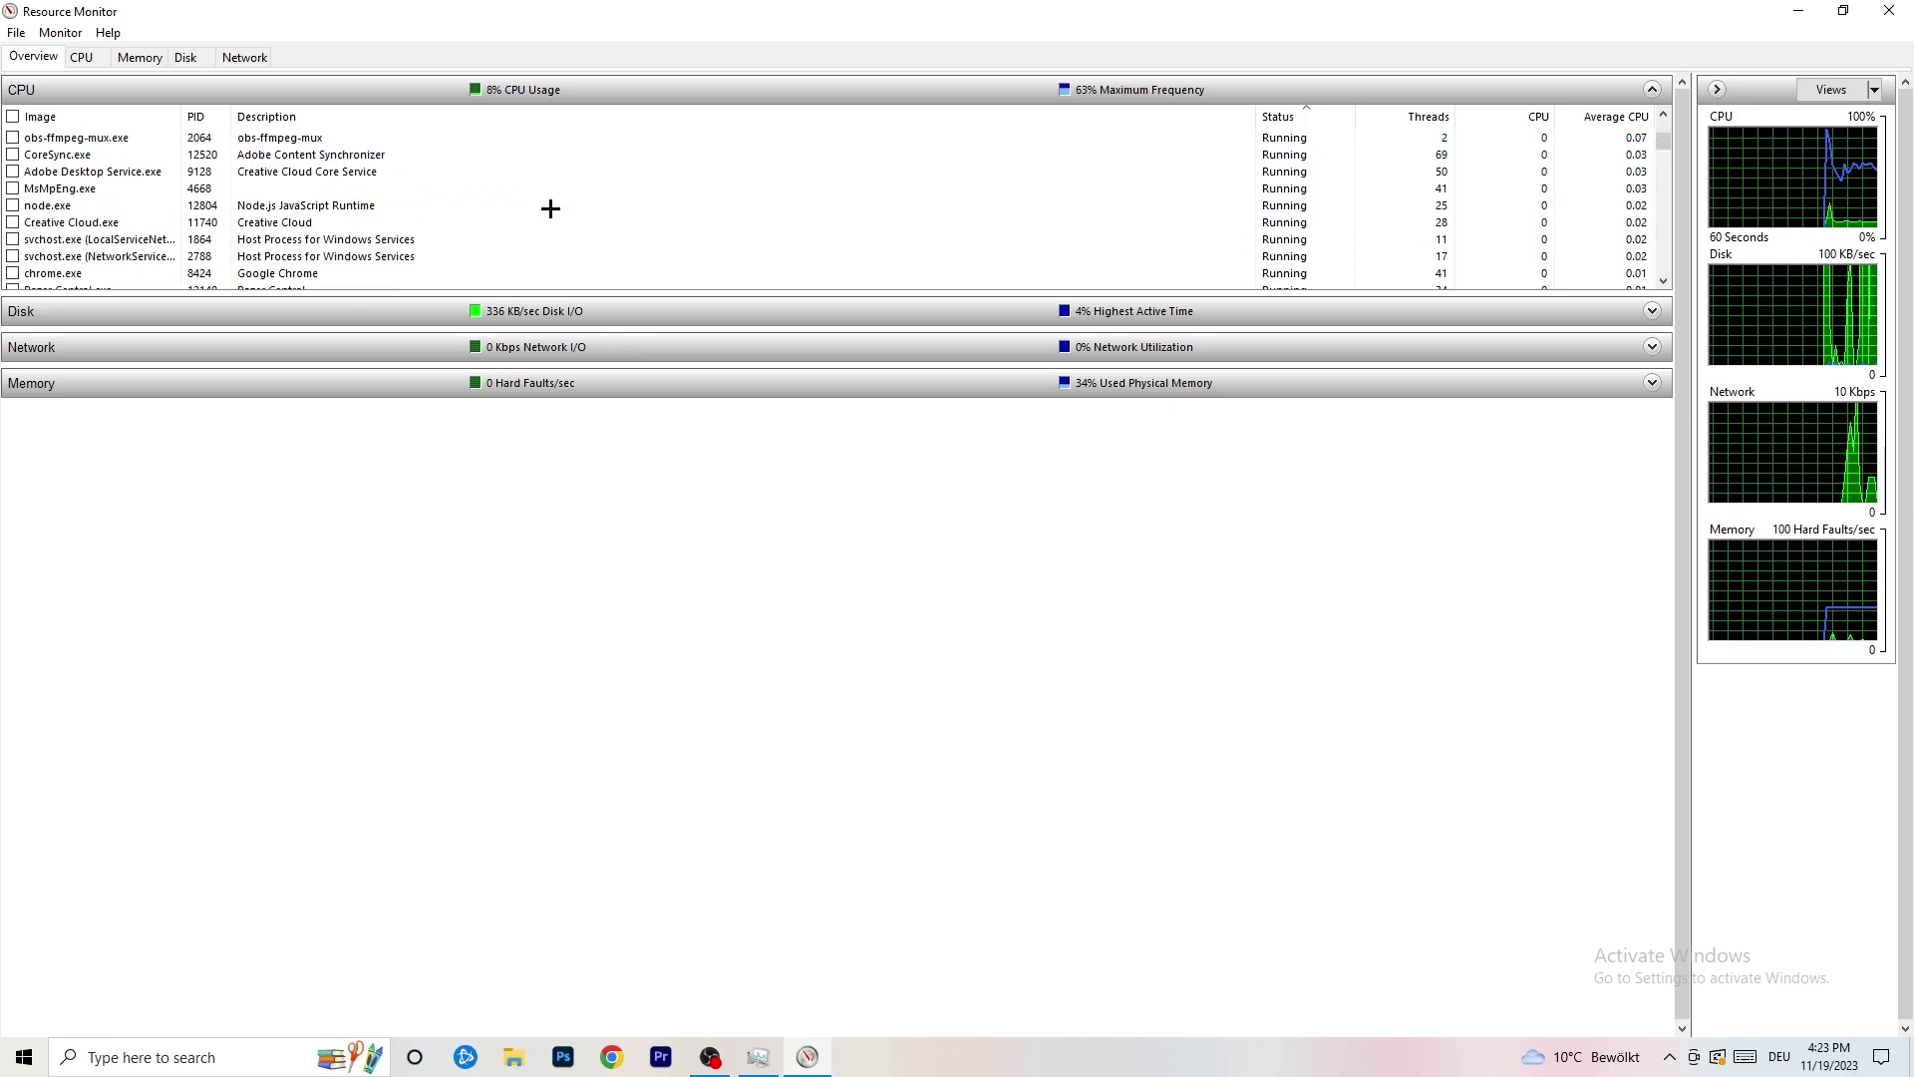
{"action": "scroll", "coordinate": [550, 208], "scroll_direction": "down", "scroll_amount": 10}
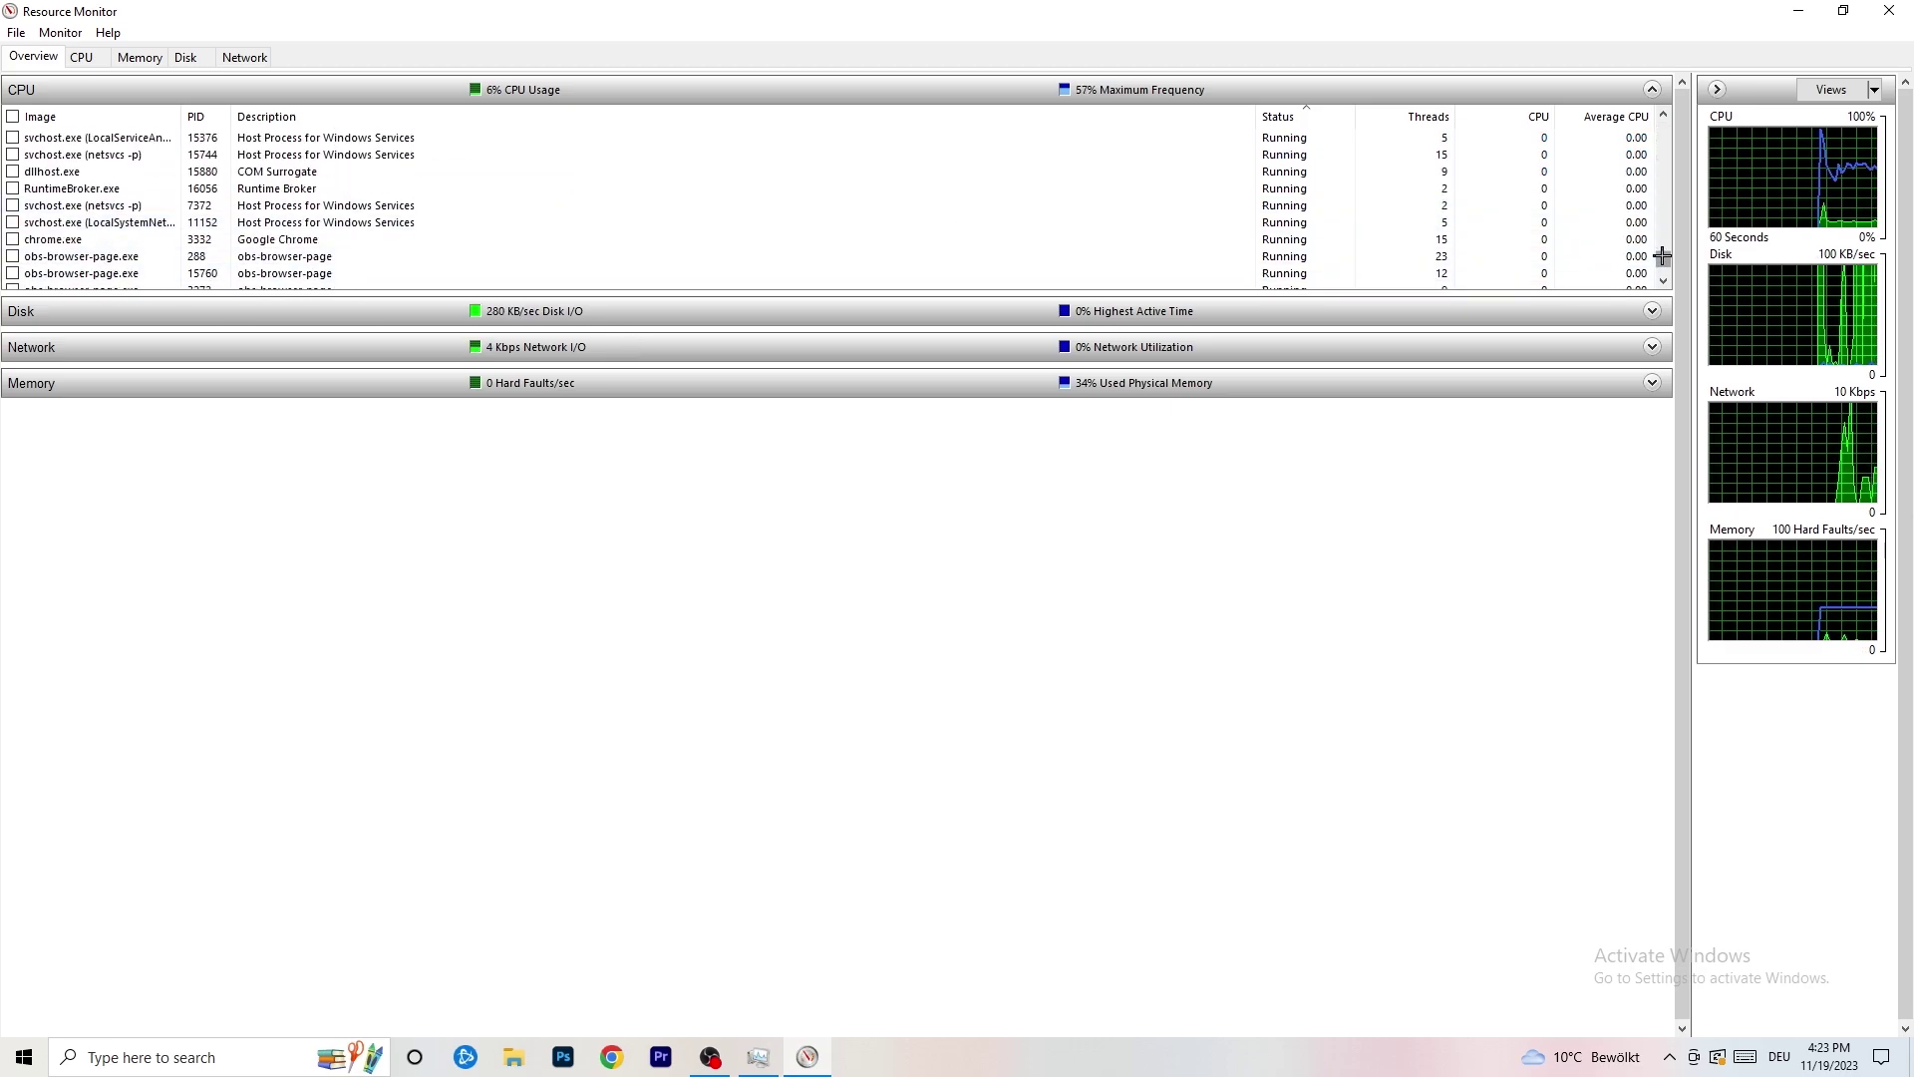
{"action": "left_click_drag", "start_coordinate": [1663, 256], "coordinate": [1651, 78]}
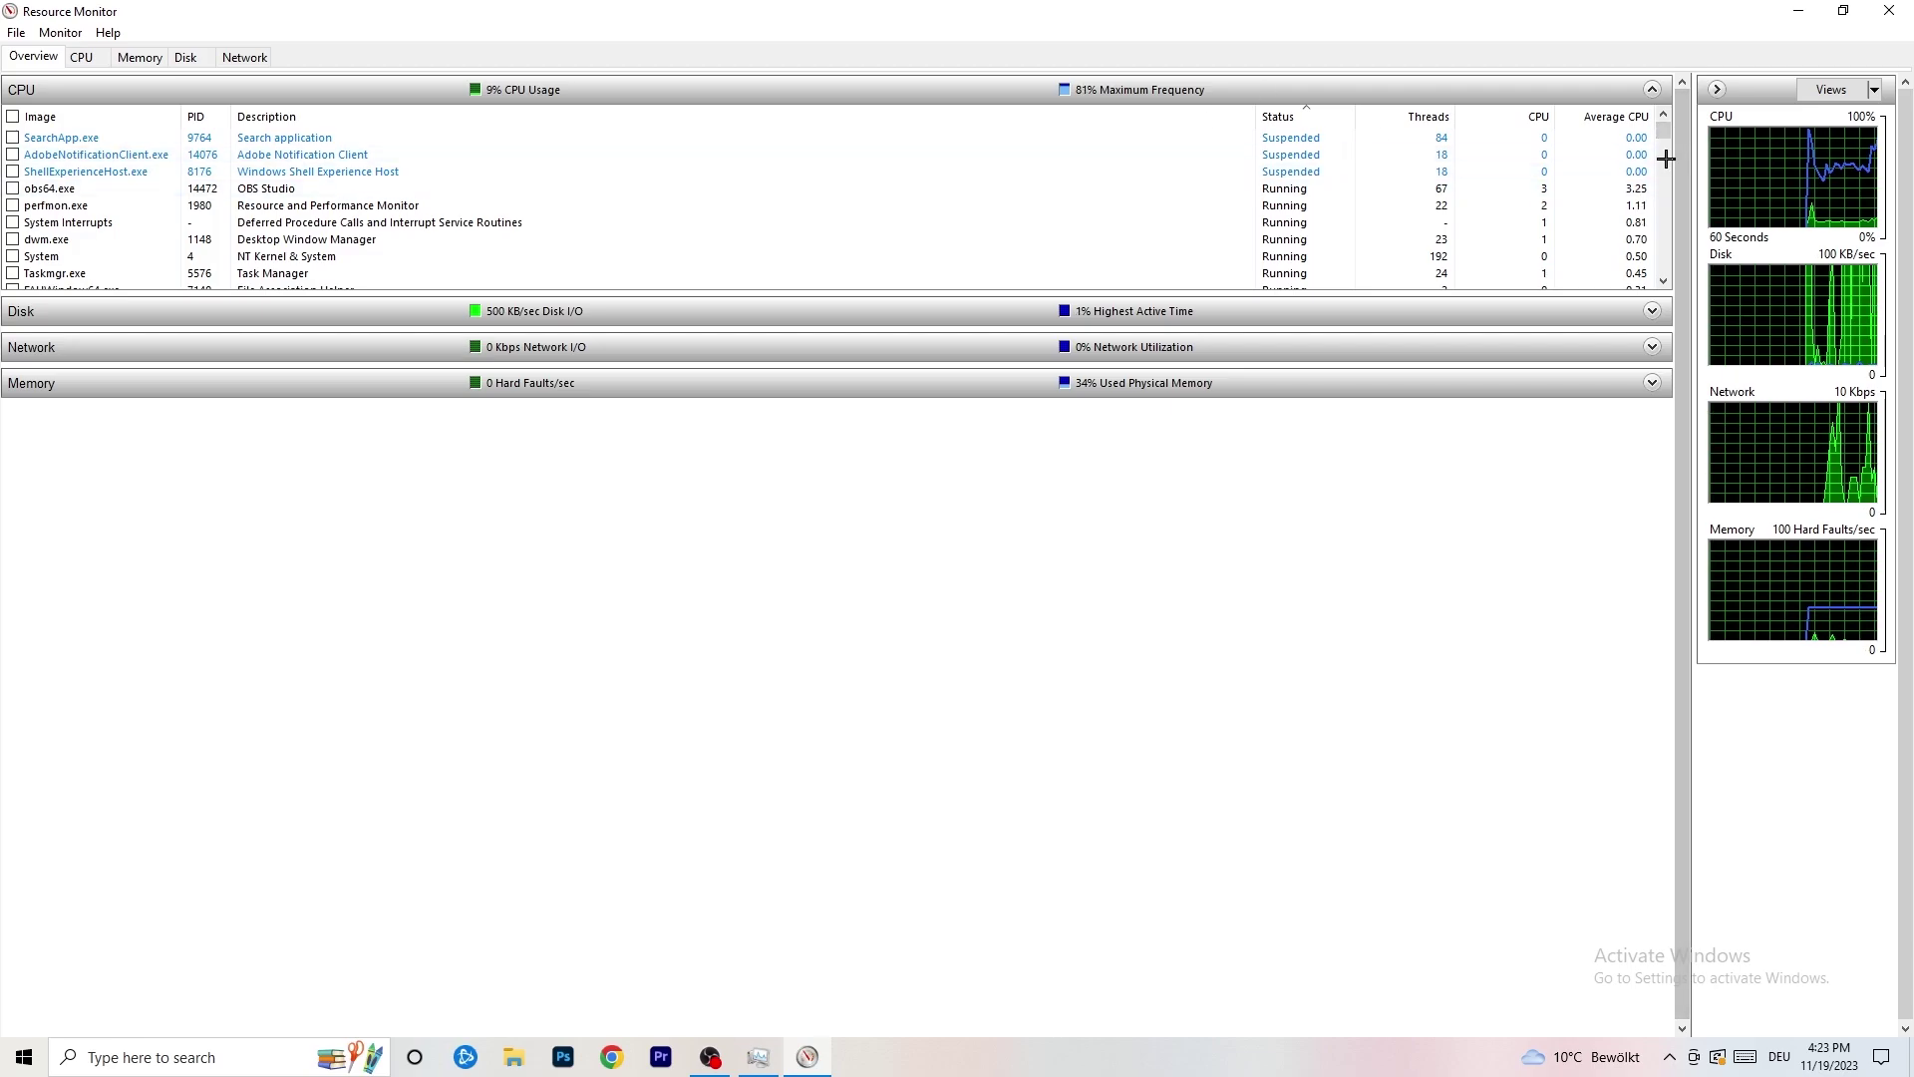
{"action": "scroll", "coordinate": [1666, 159], "scroll_direction": "down", "scroll_amount": 10}
{"action": "scroll", "coordinate": [1615, 329], "scroll_direction": "up", "scroll_amount": 10}
{"action": "scroll", "coordinate": [1397, 329], "scroll_direction": "down", "scroll_amount": 10}
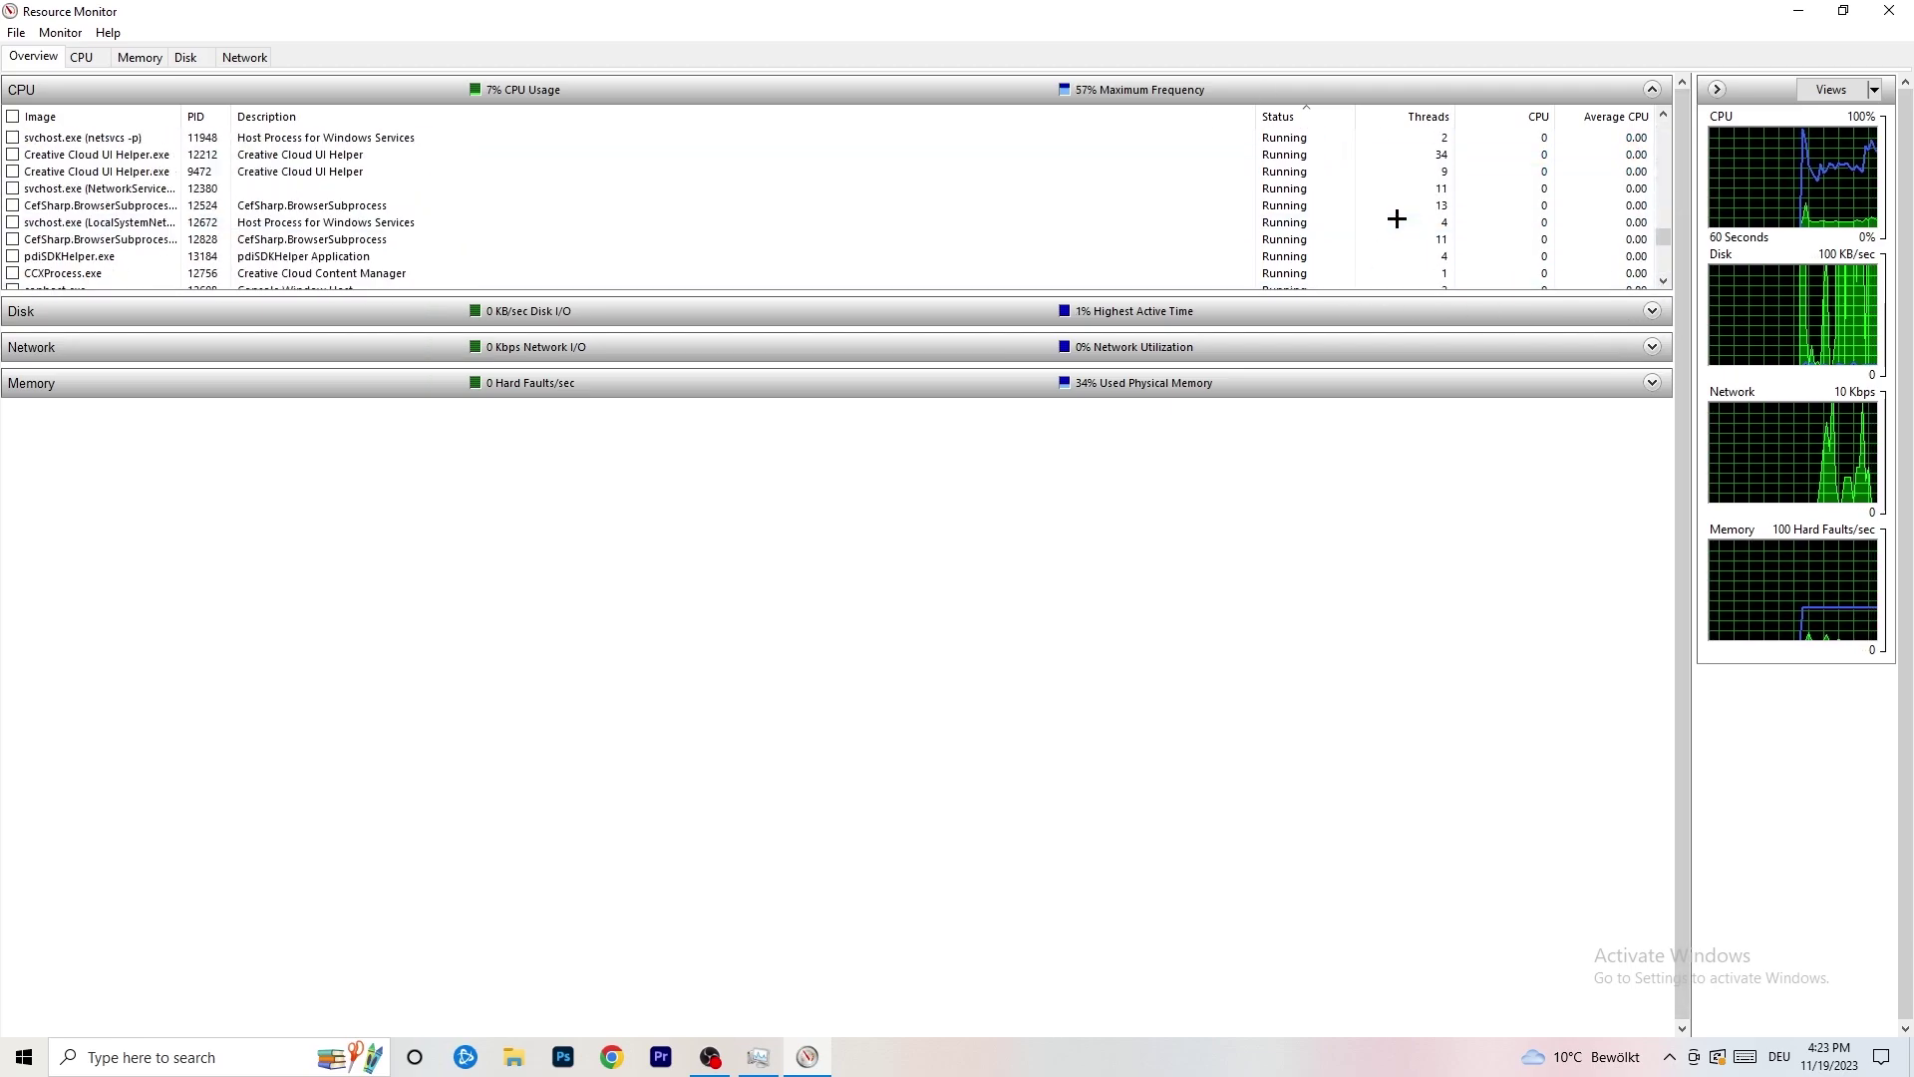
{"action": "scroll", "coordinate": [1316, 245], "scroll_direction": "down", "scroll_amount": 5}
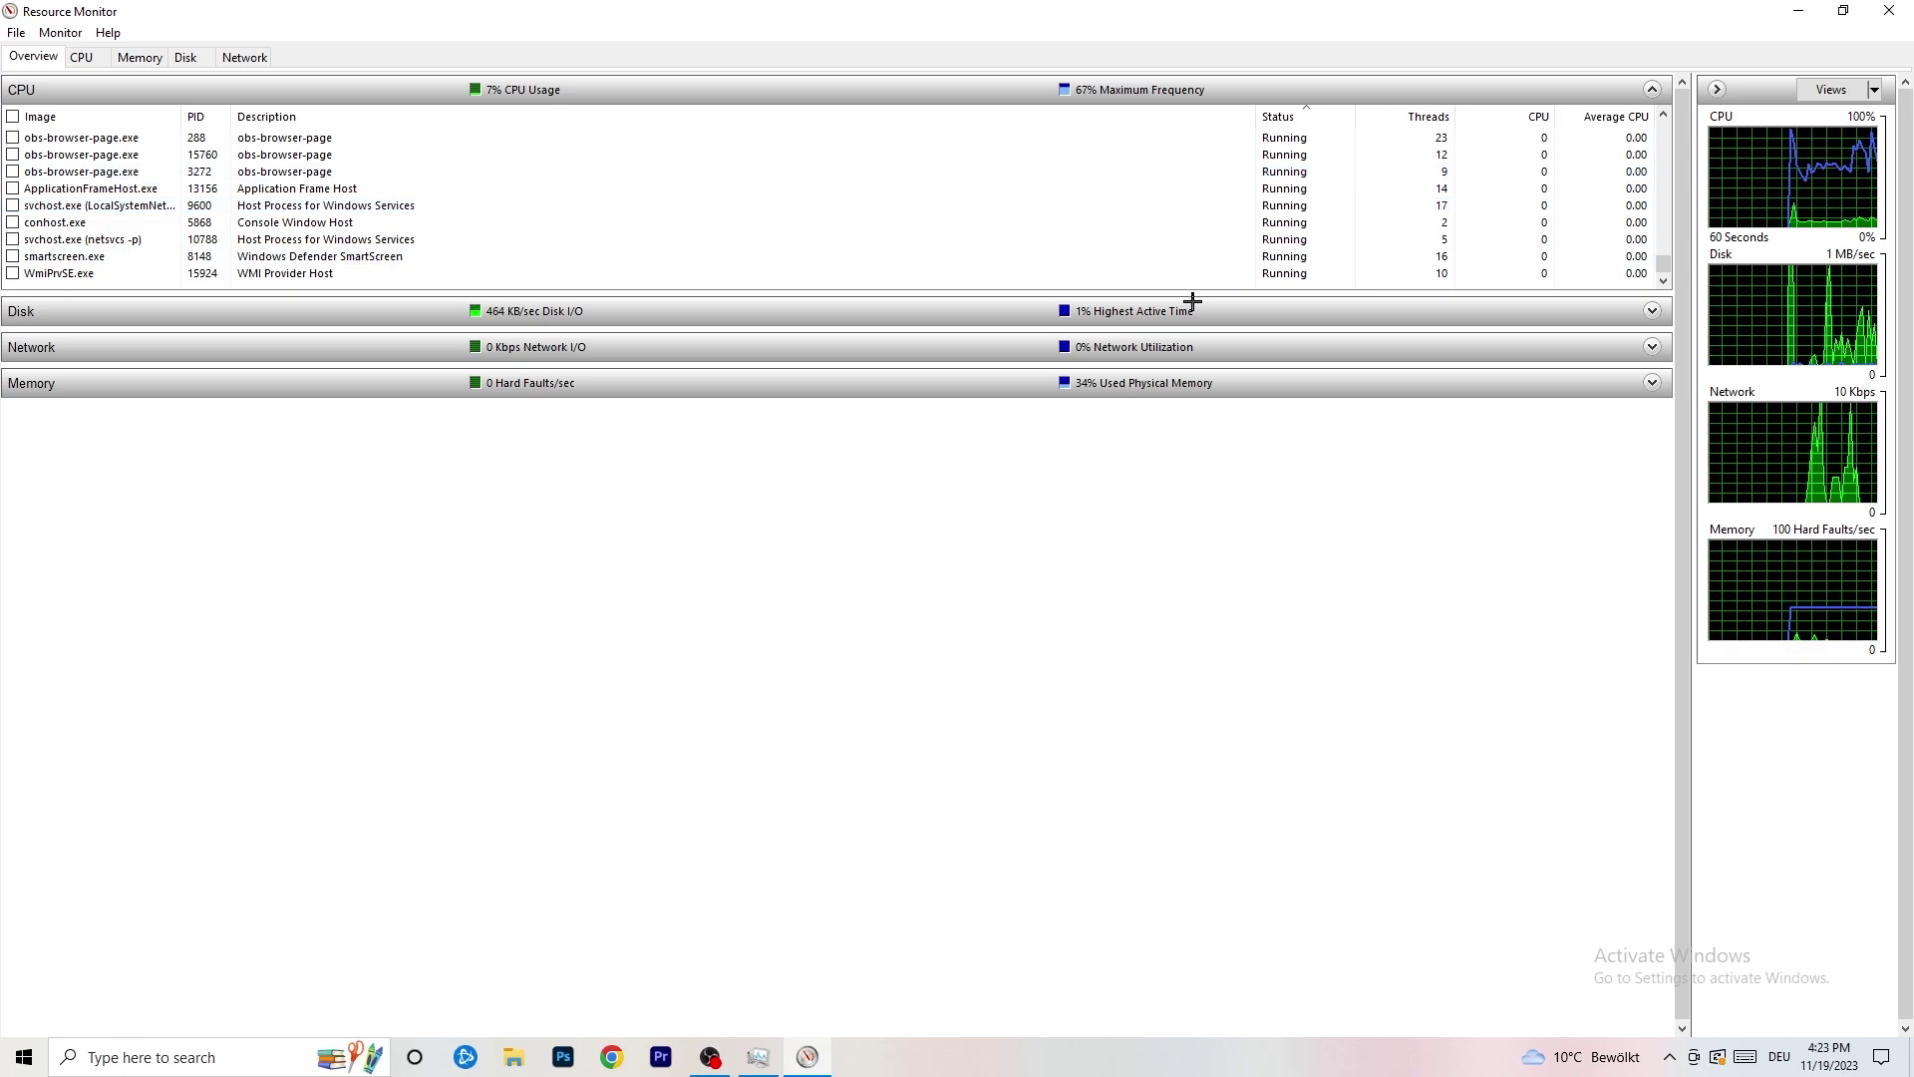
{"action": "right_click", "coordinate": [1140, 221]}
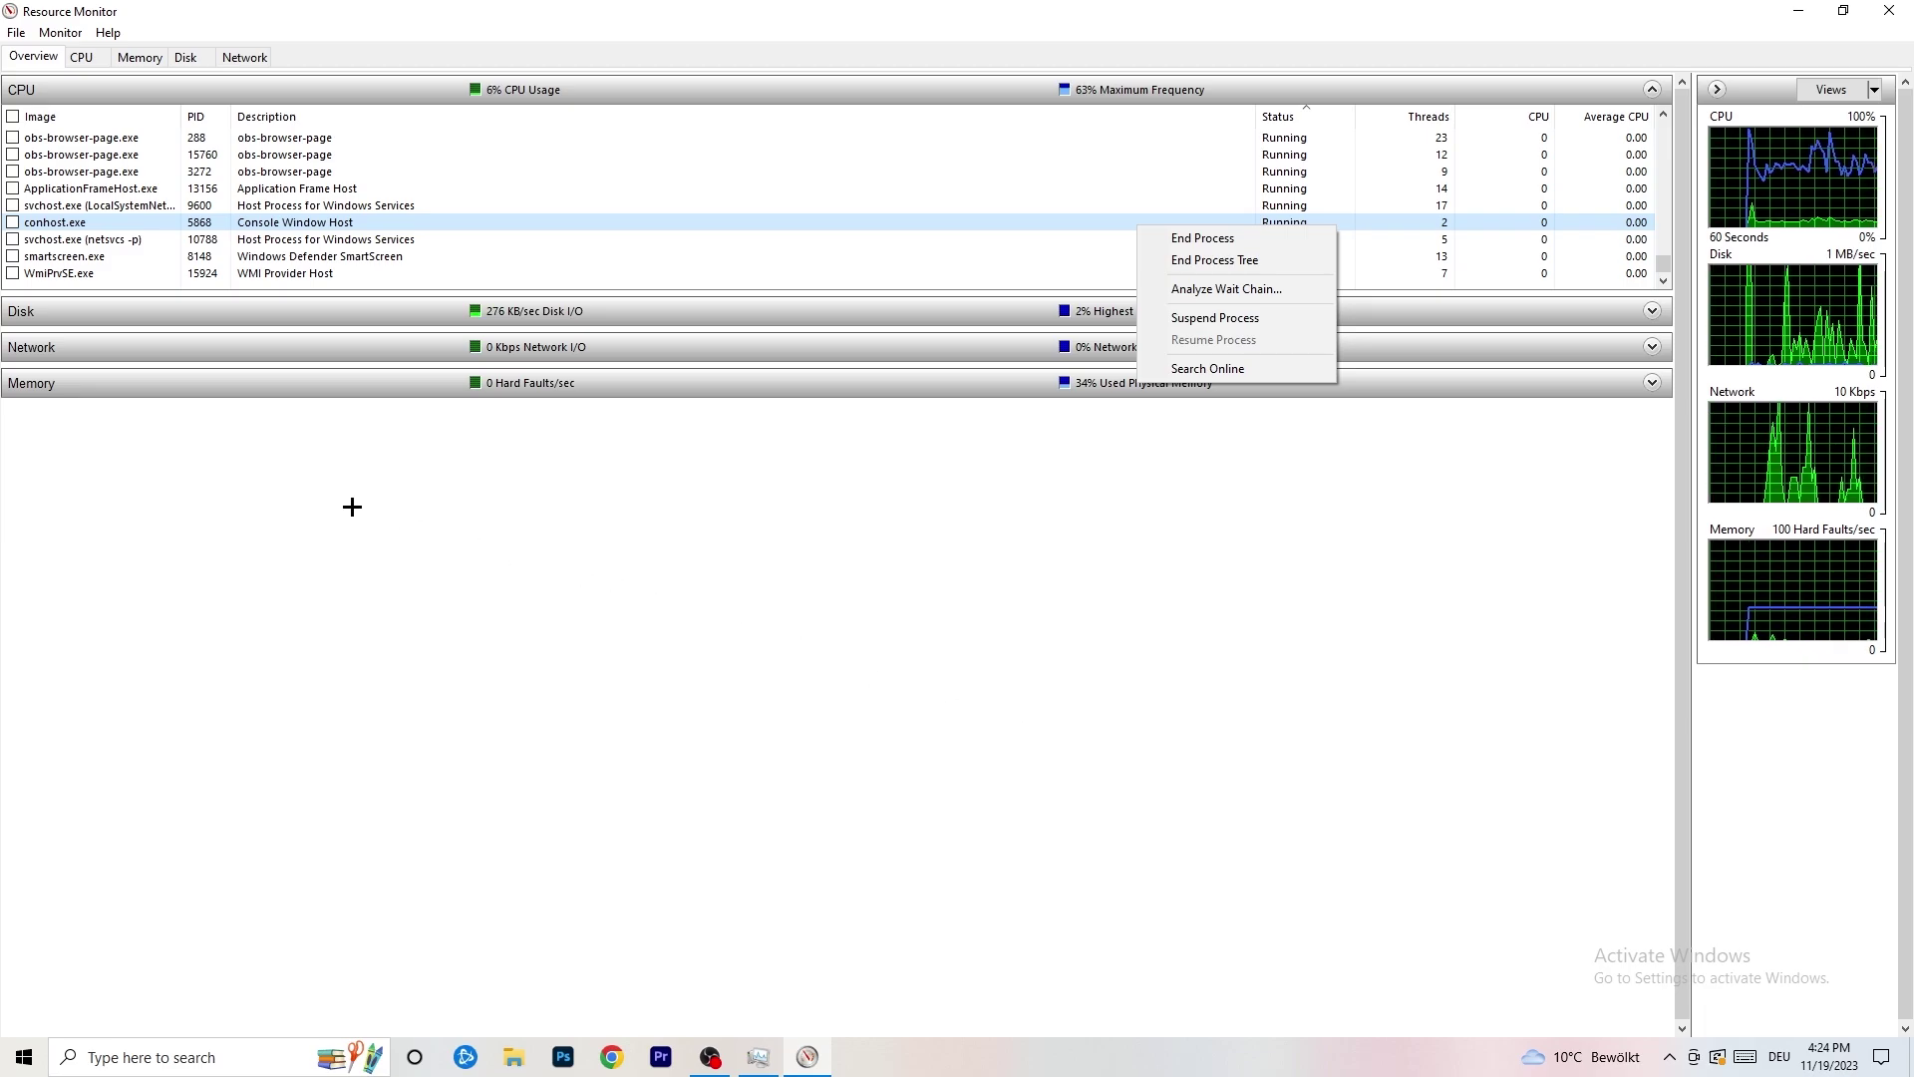
Review the processes with network activity in Resource Monitor, and close Resource Monitor and Task Manager
{"action": "left_click", "coordinate": [152, 48]}
{"action": "left_click", "coordinate": [254, 58]}
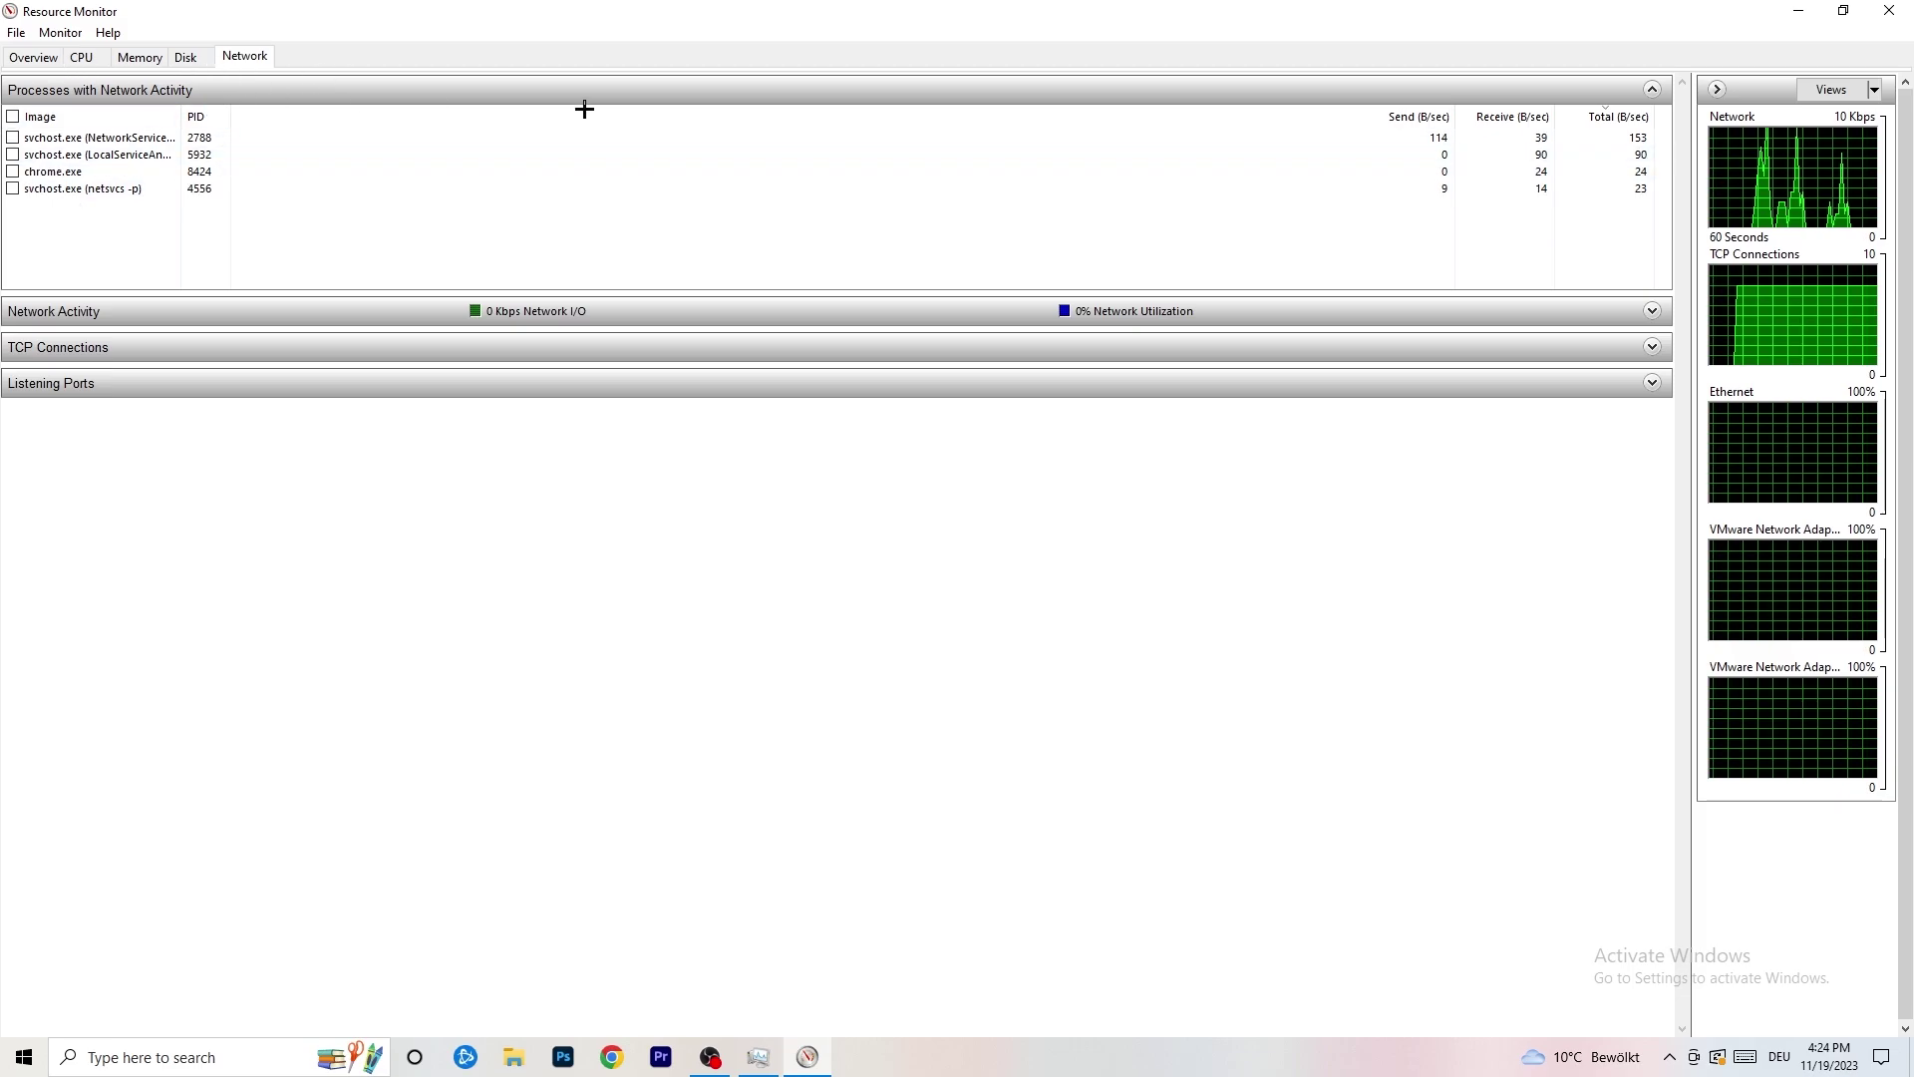
{"action": "left_click", "coordinate": [38, 57]}
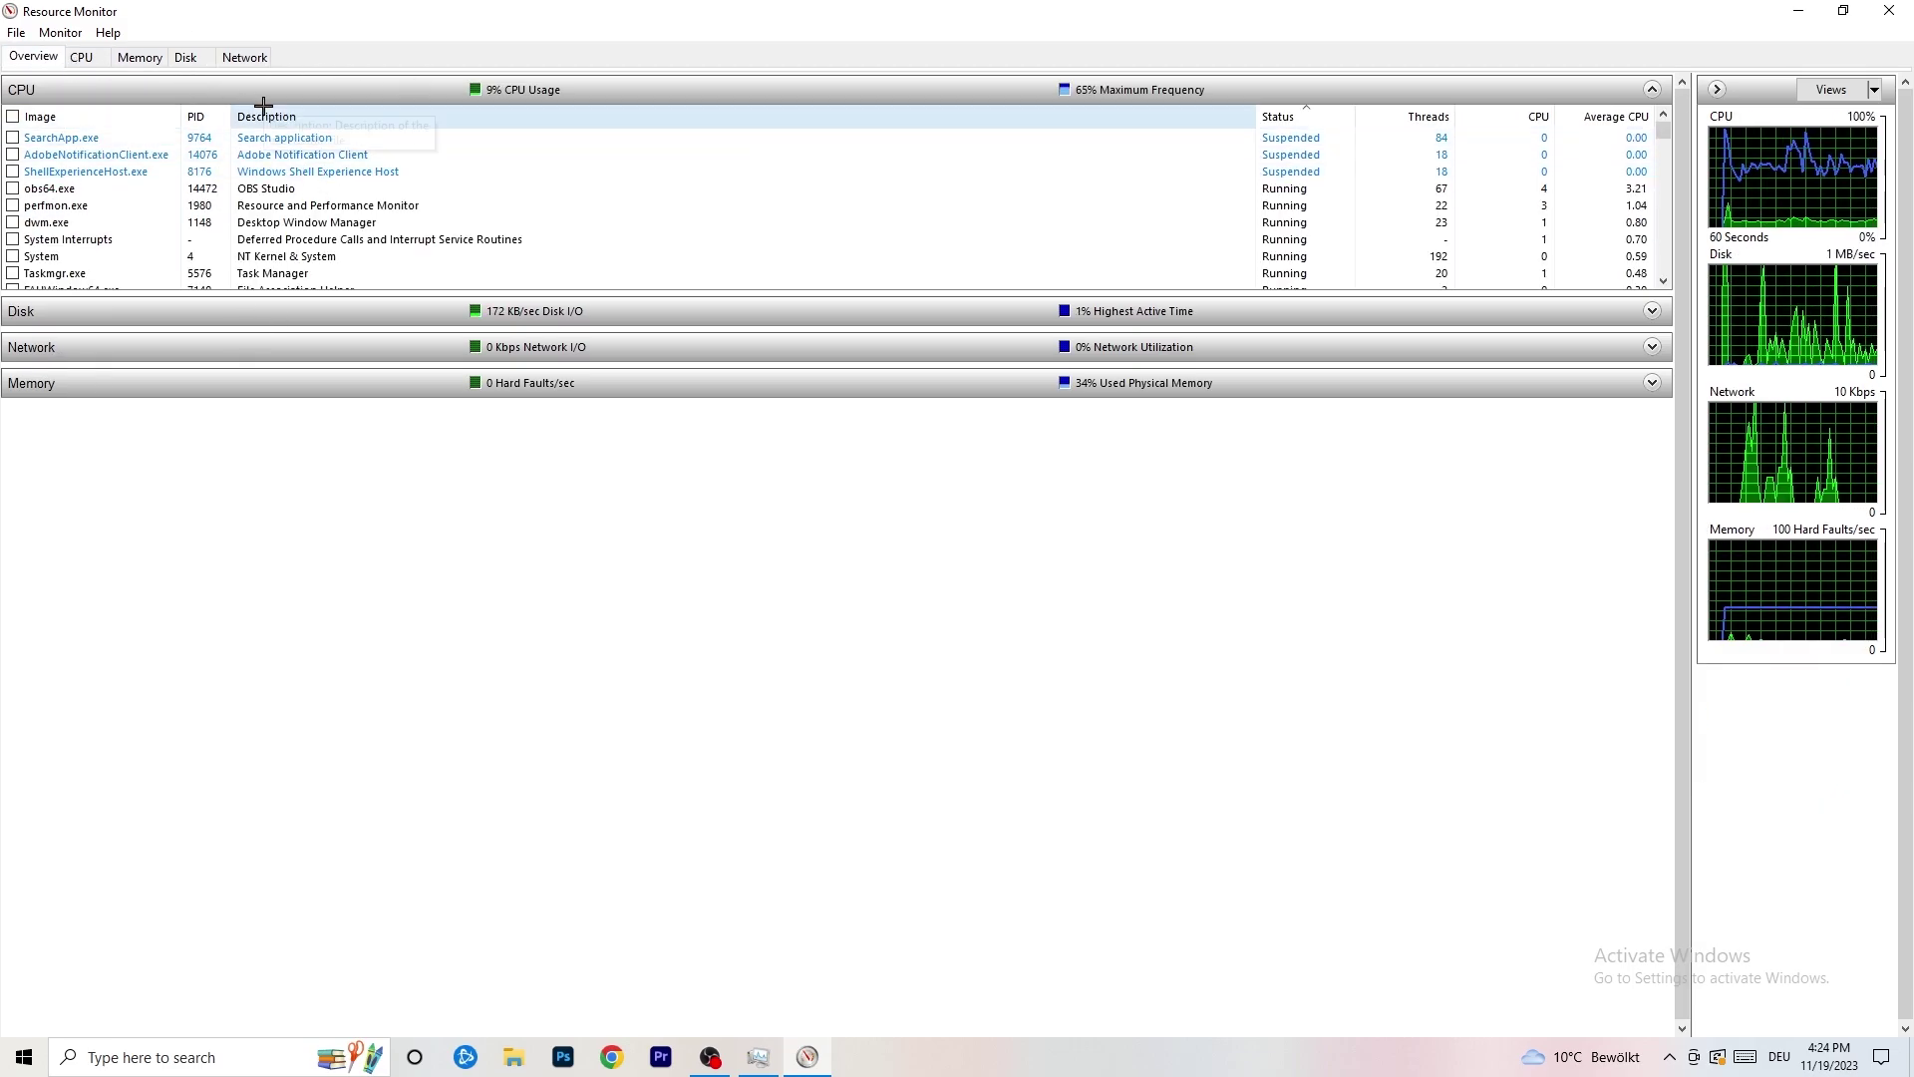
{"action": "left_click", "coordinate": [244, 57]}
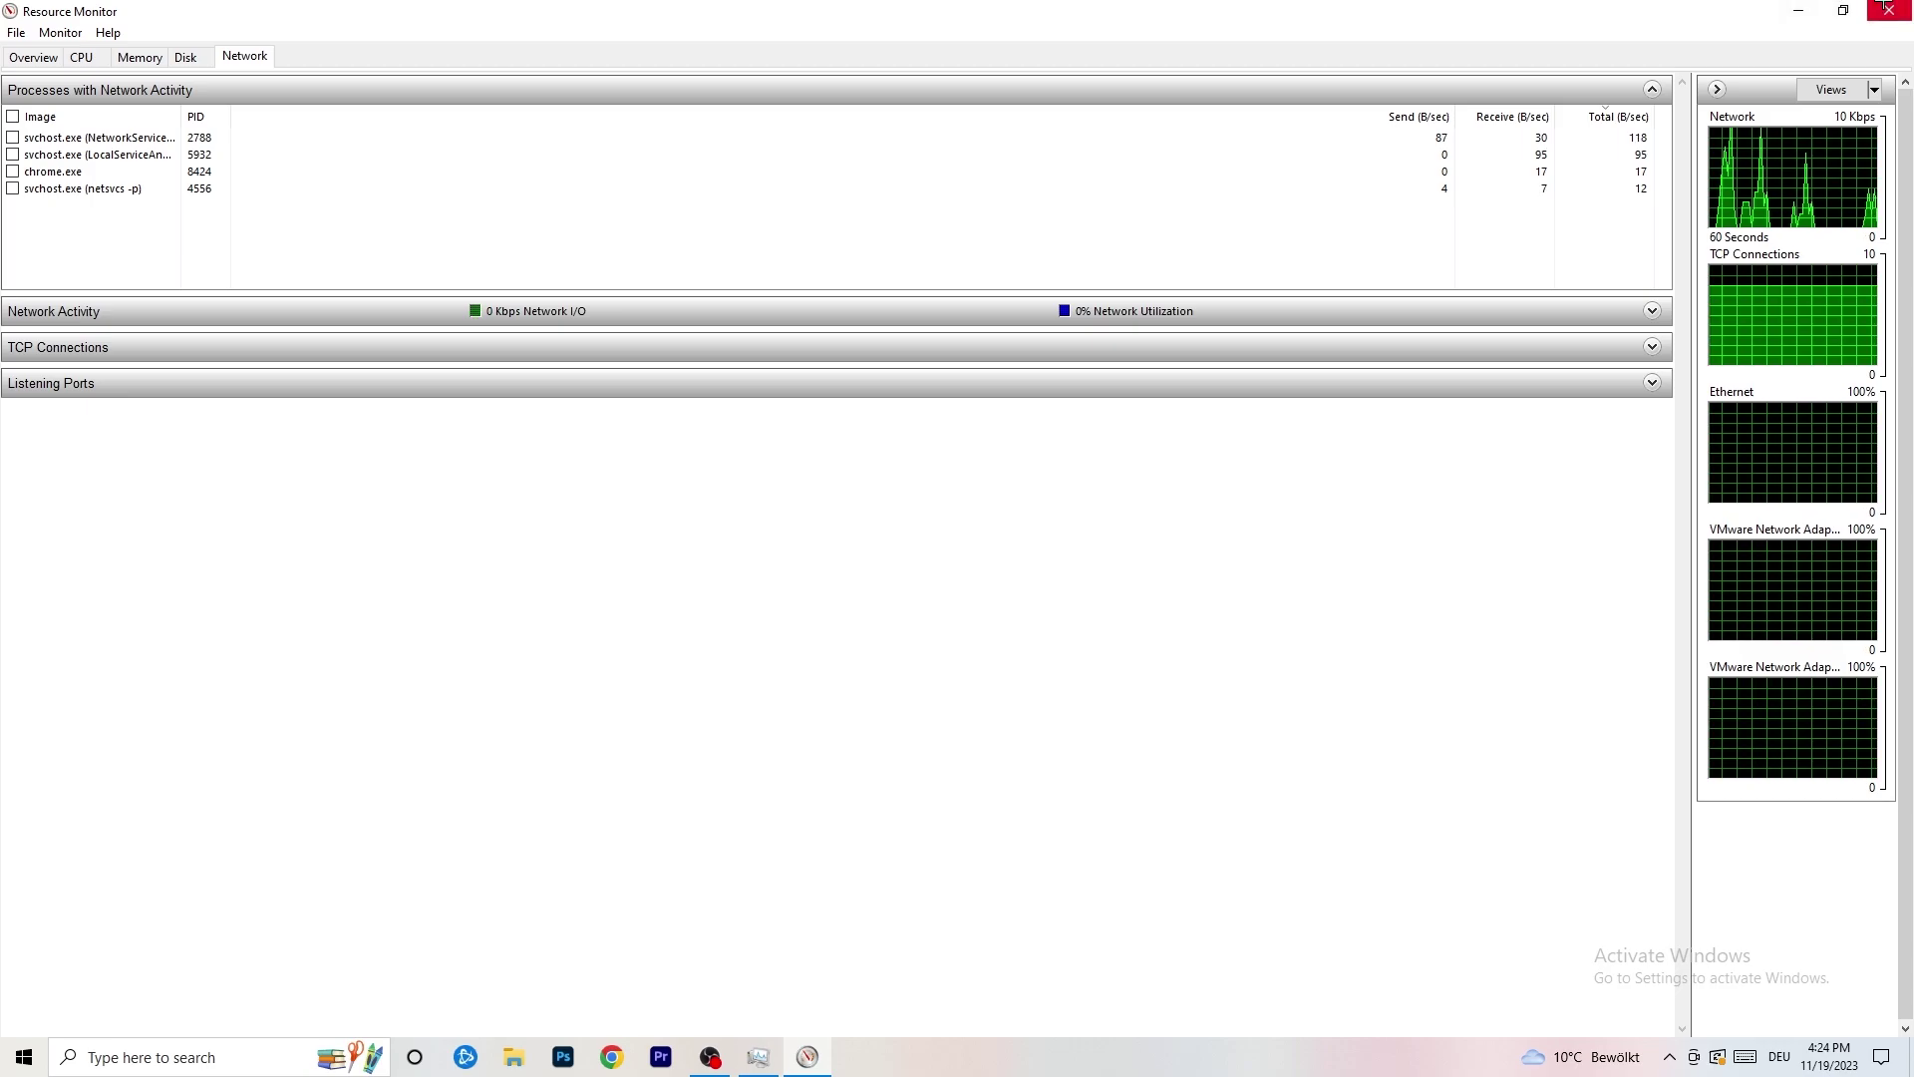
{"action": "left_click", "coordinate": [1887, 8]}
{"action": "left_click", "coordinate": [1890, 10]}
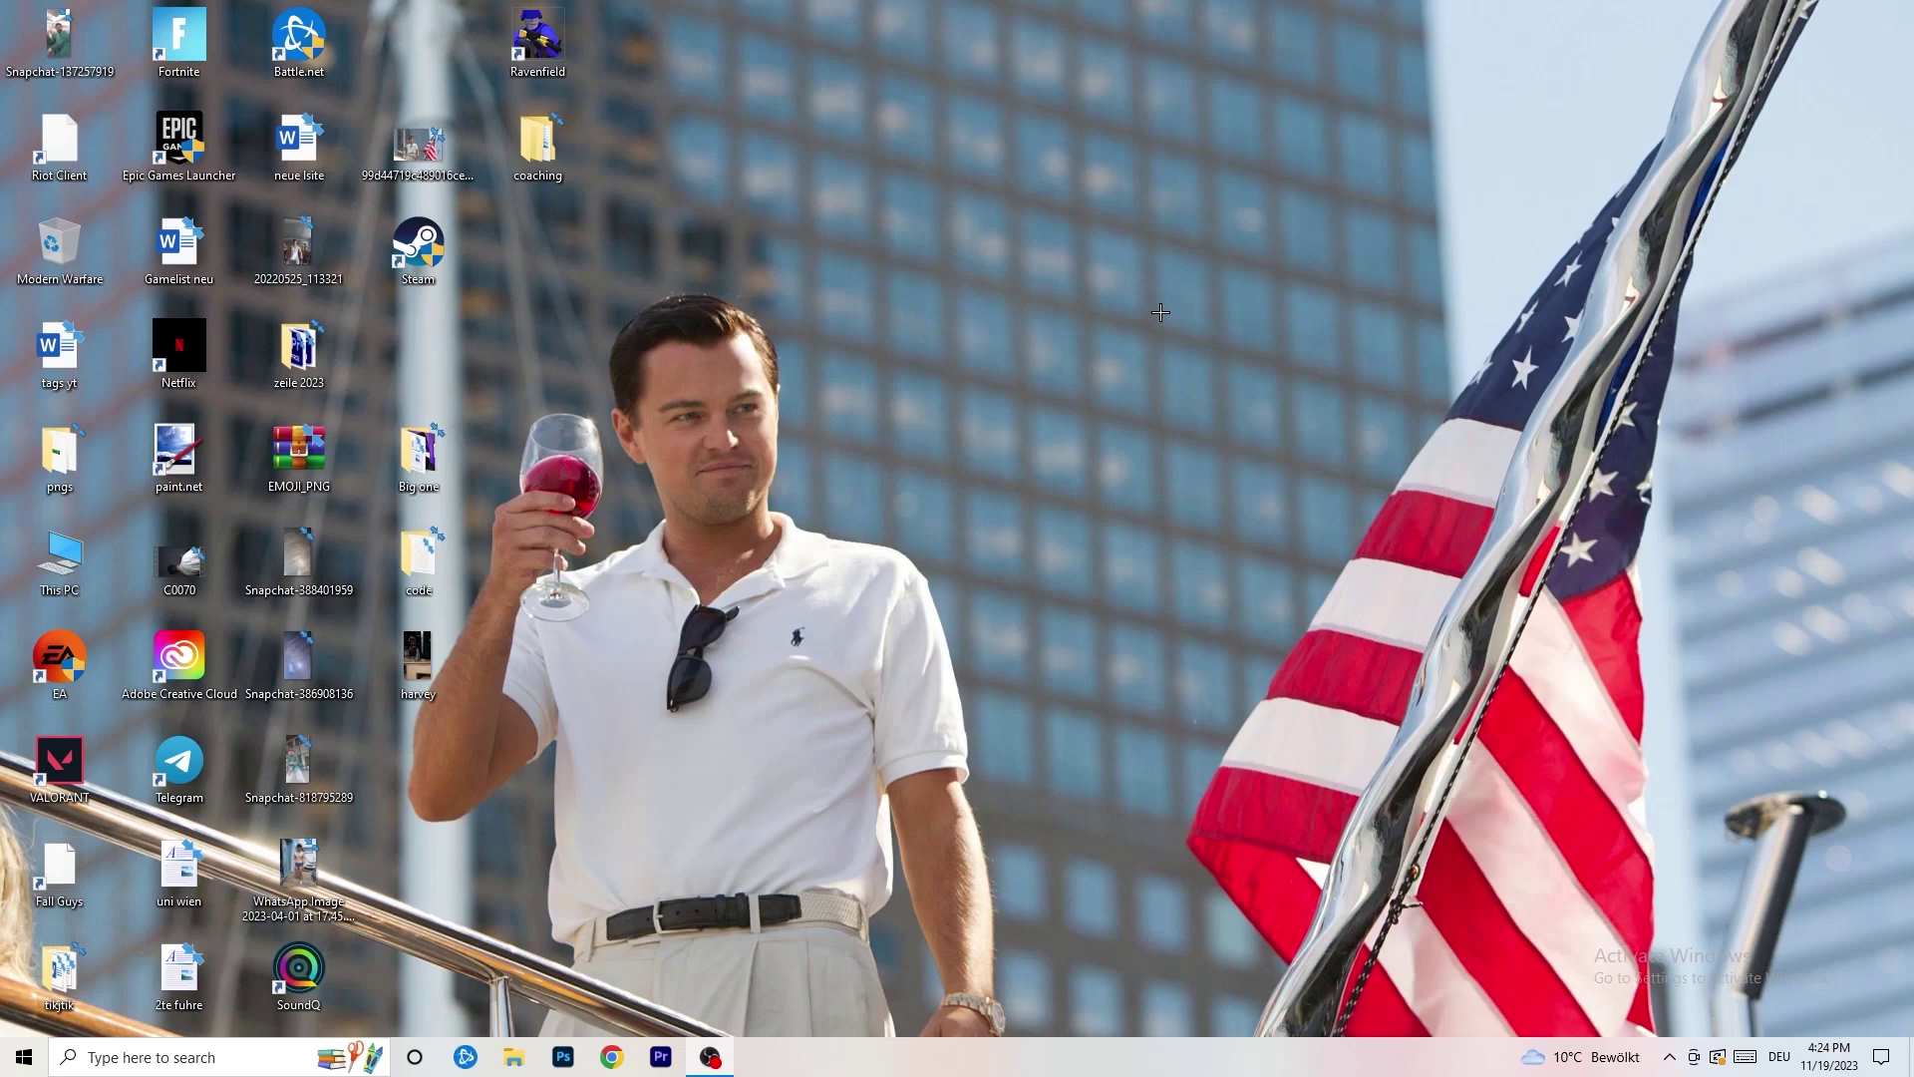
Open the Network & Internet status page in Windows Settings
{"action": "key", "text": "super"}
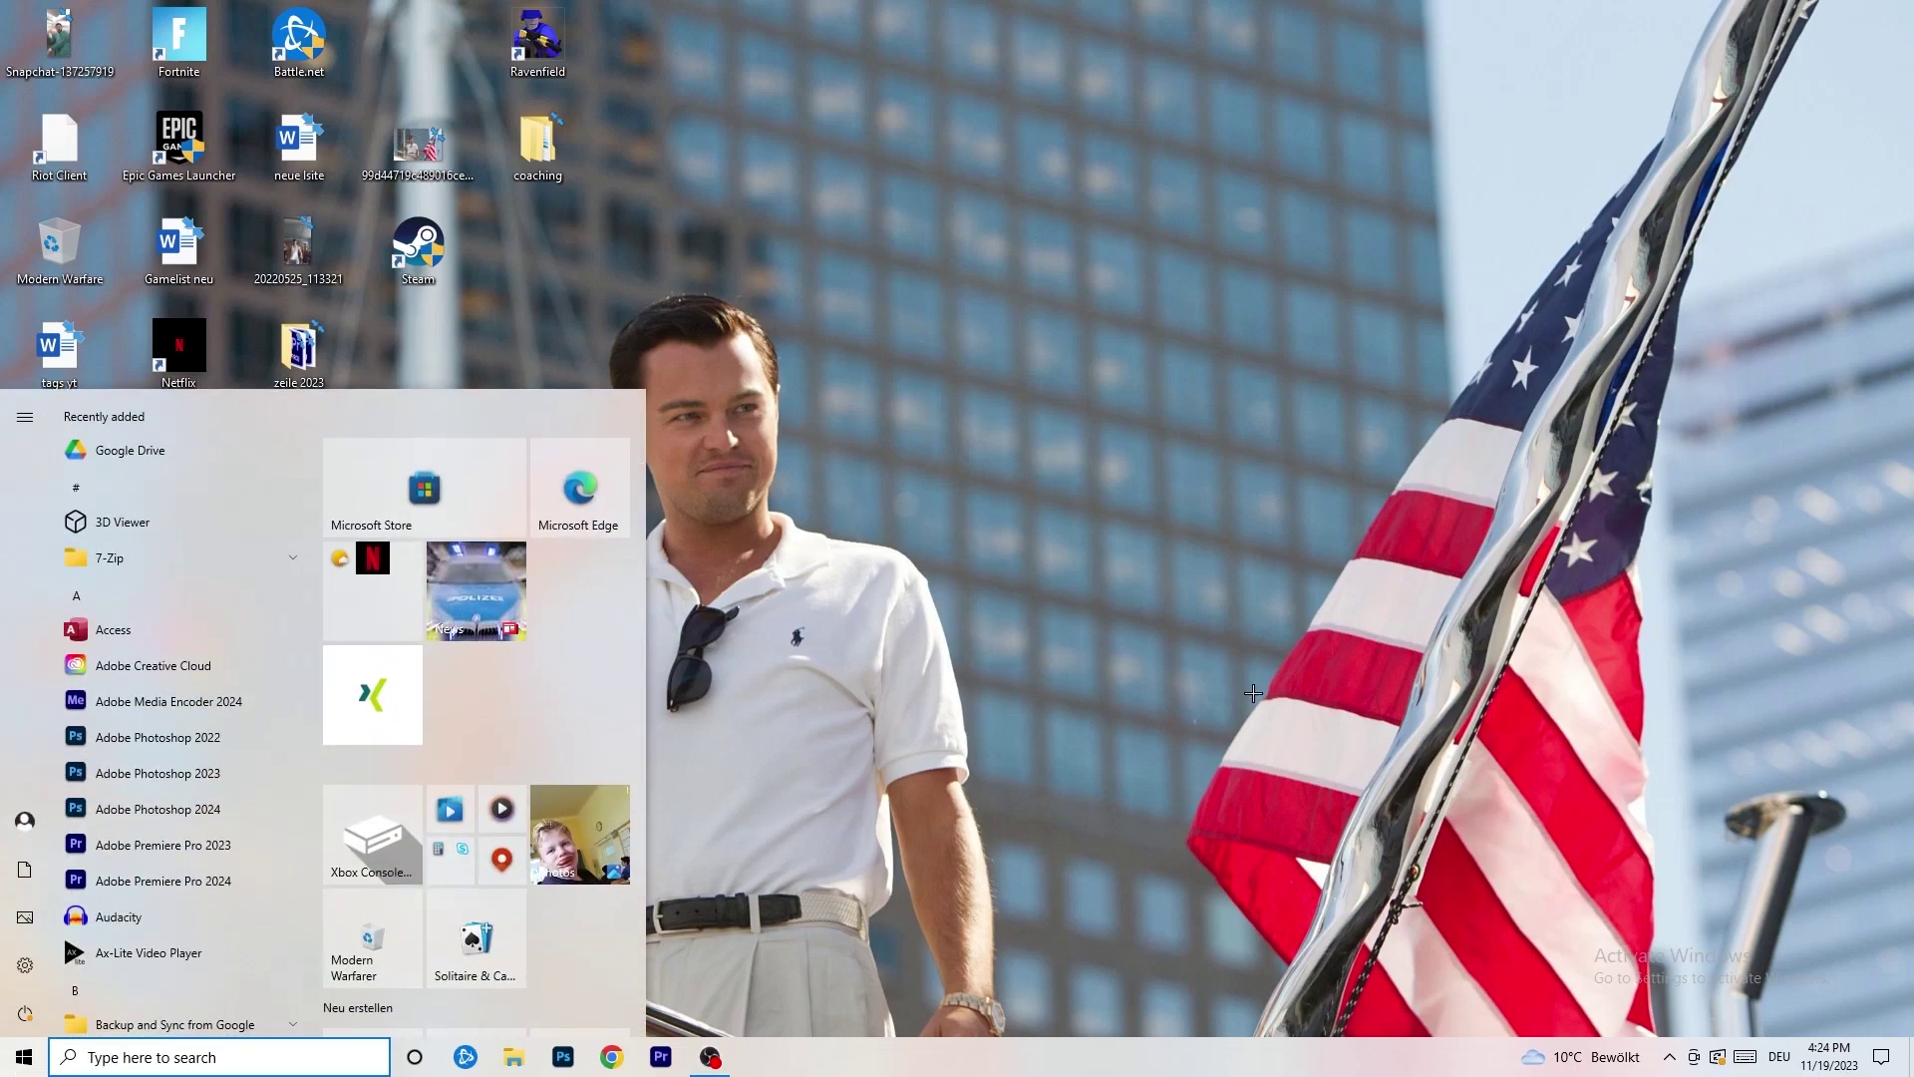
{"action": "left_click", "coordinate": [25, 964]}
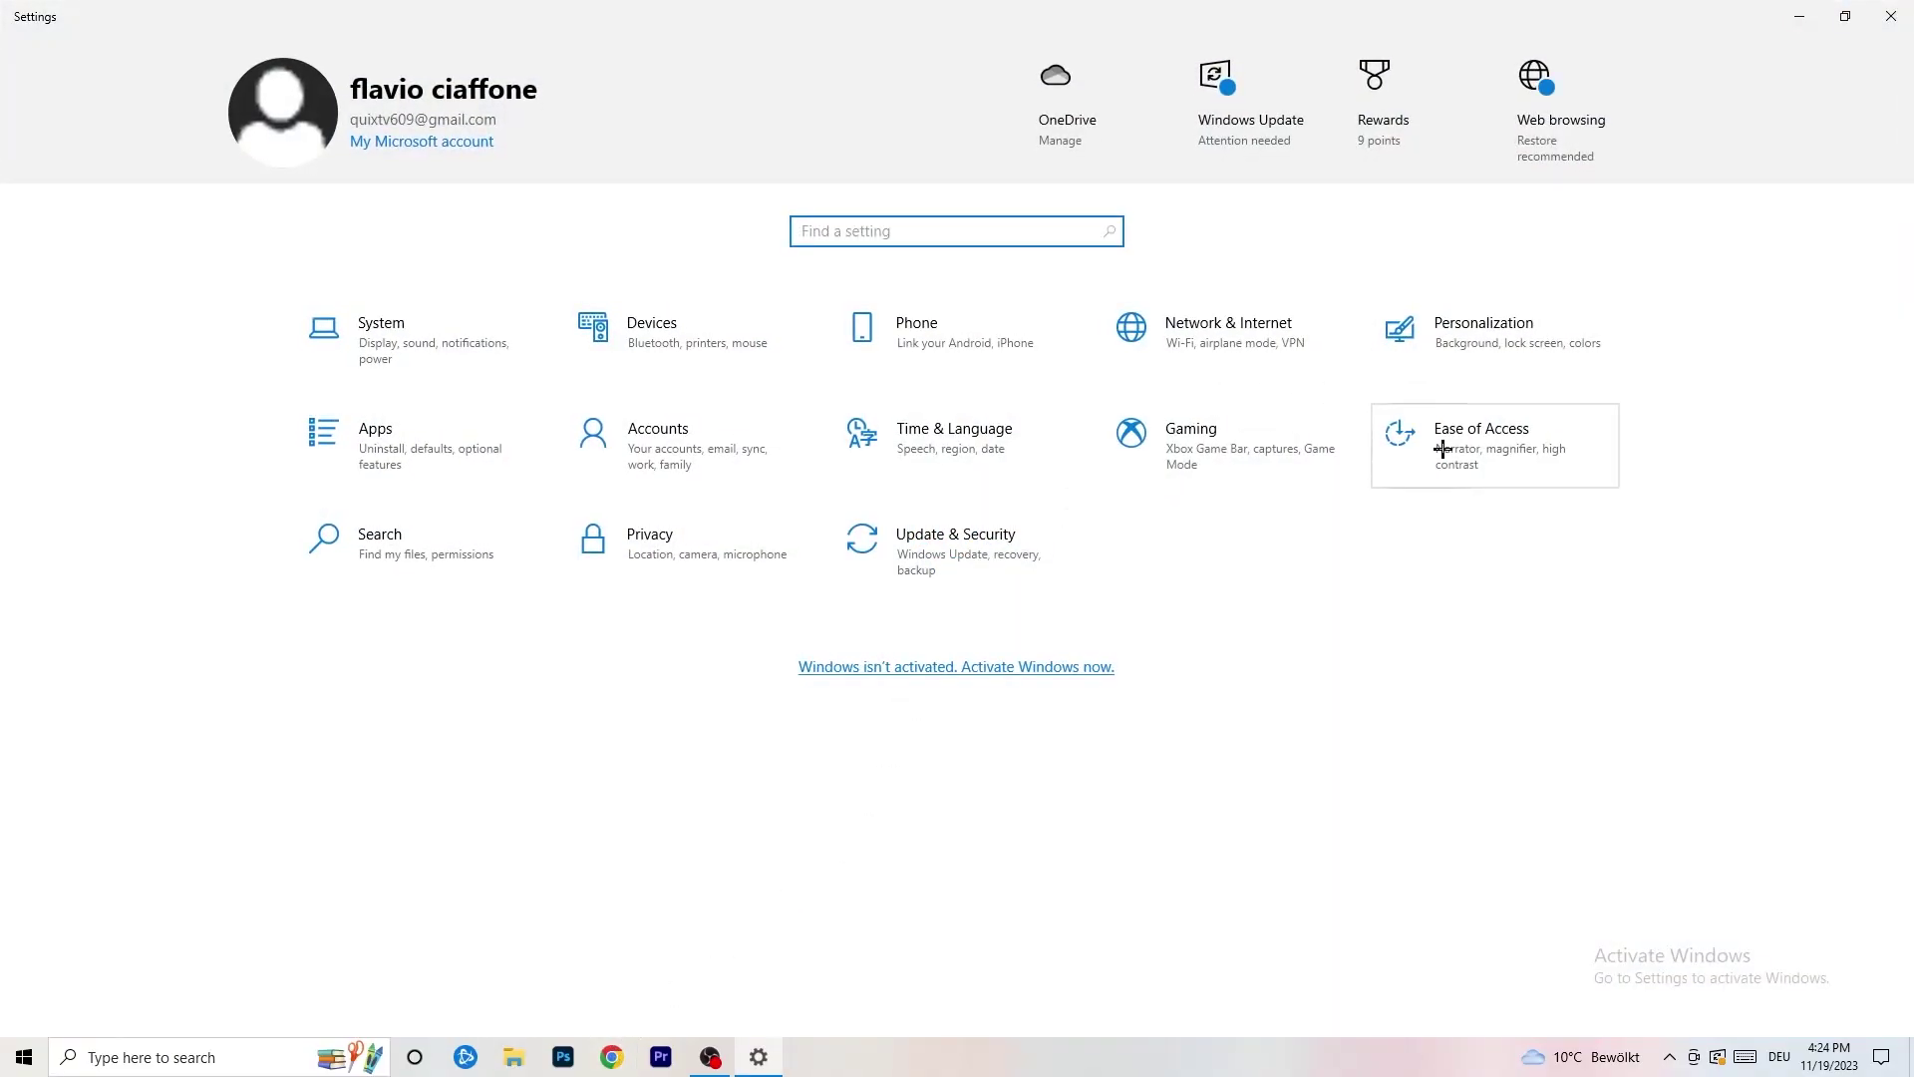
{"action": "left_click", "coordinate": [1266, 335]}
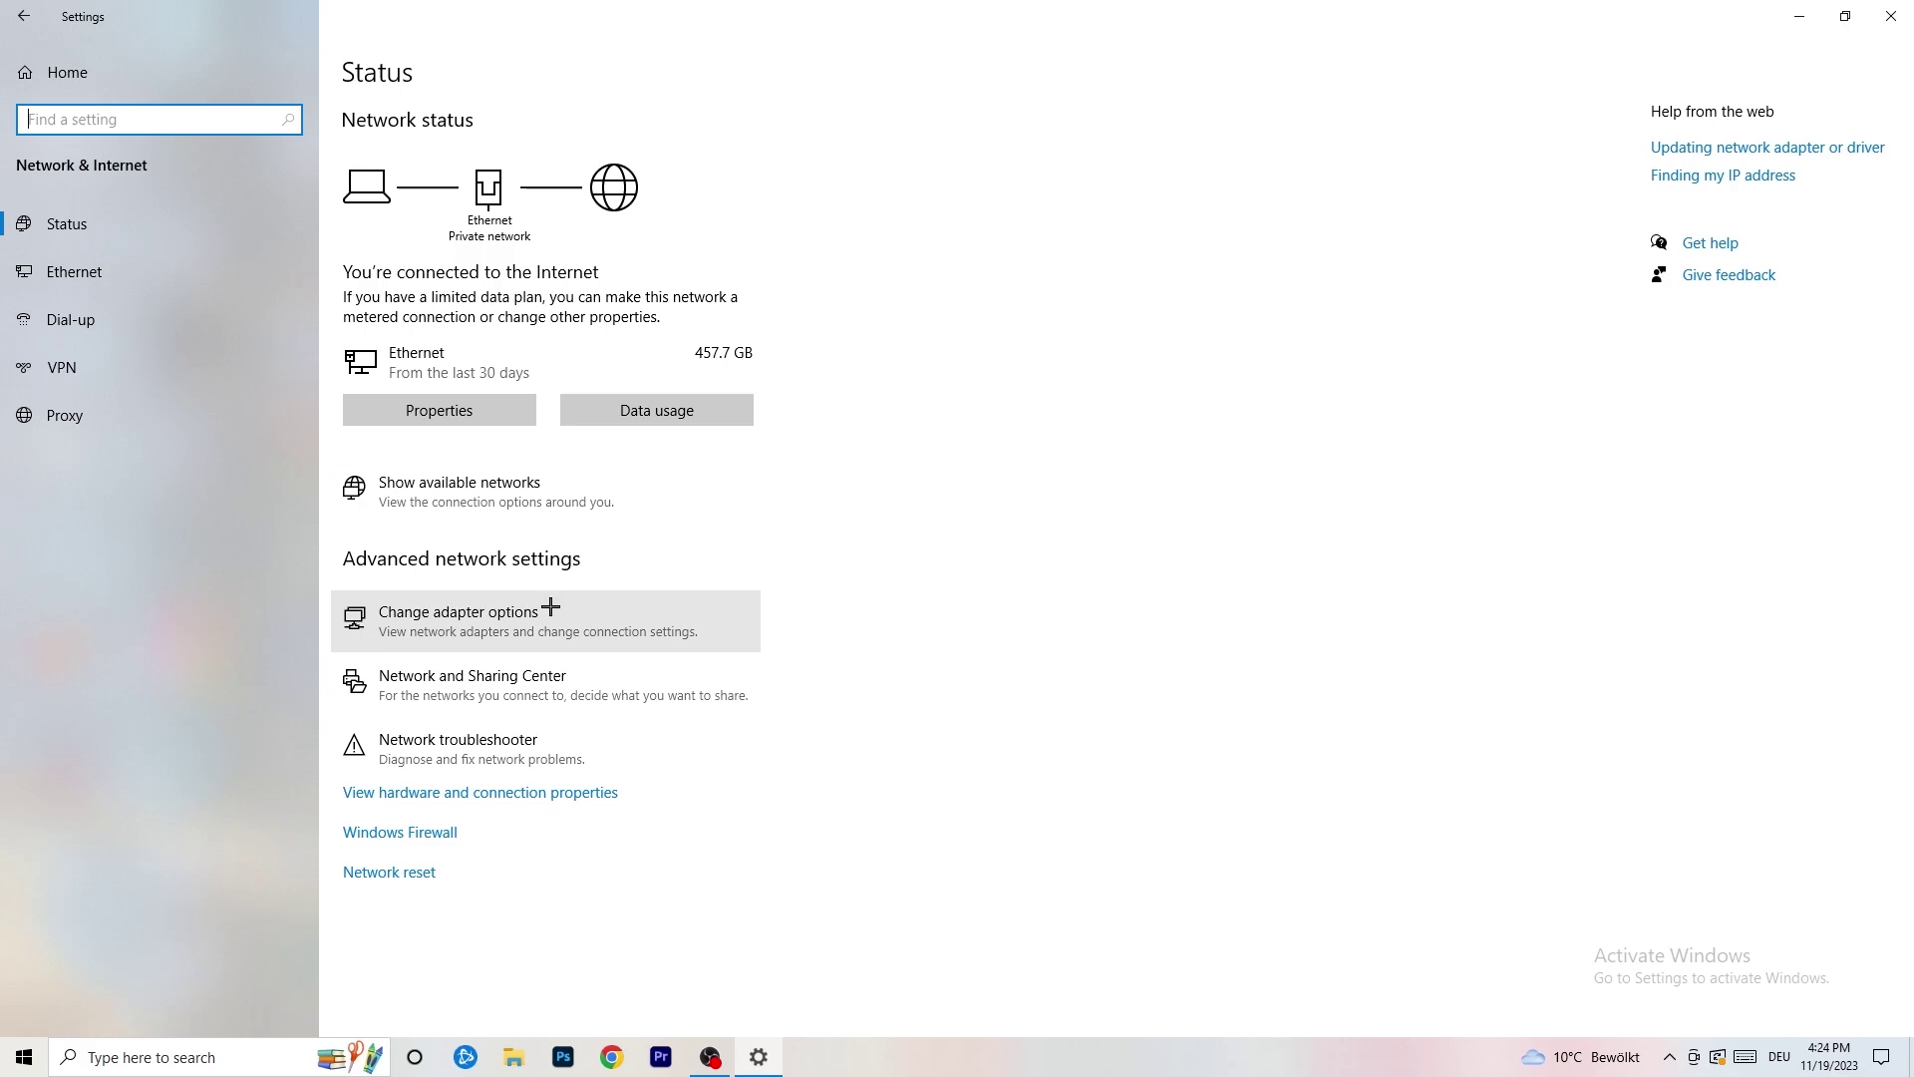
Start the network troubleshooter for all network adapters and close its window
{"action": "left_click", "coordinate": [496, 760]}
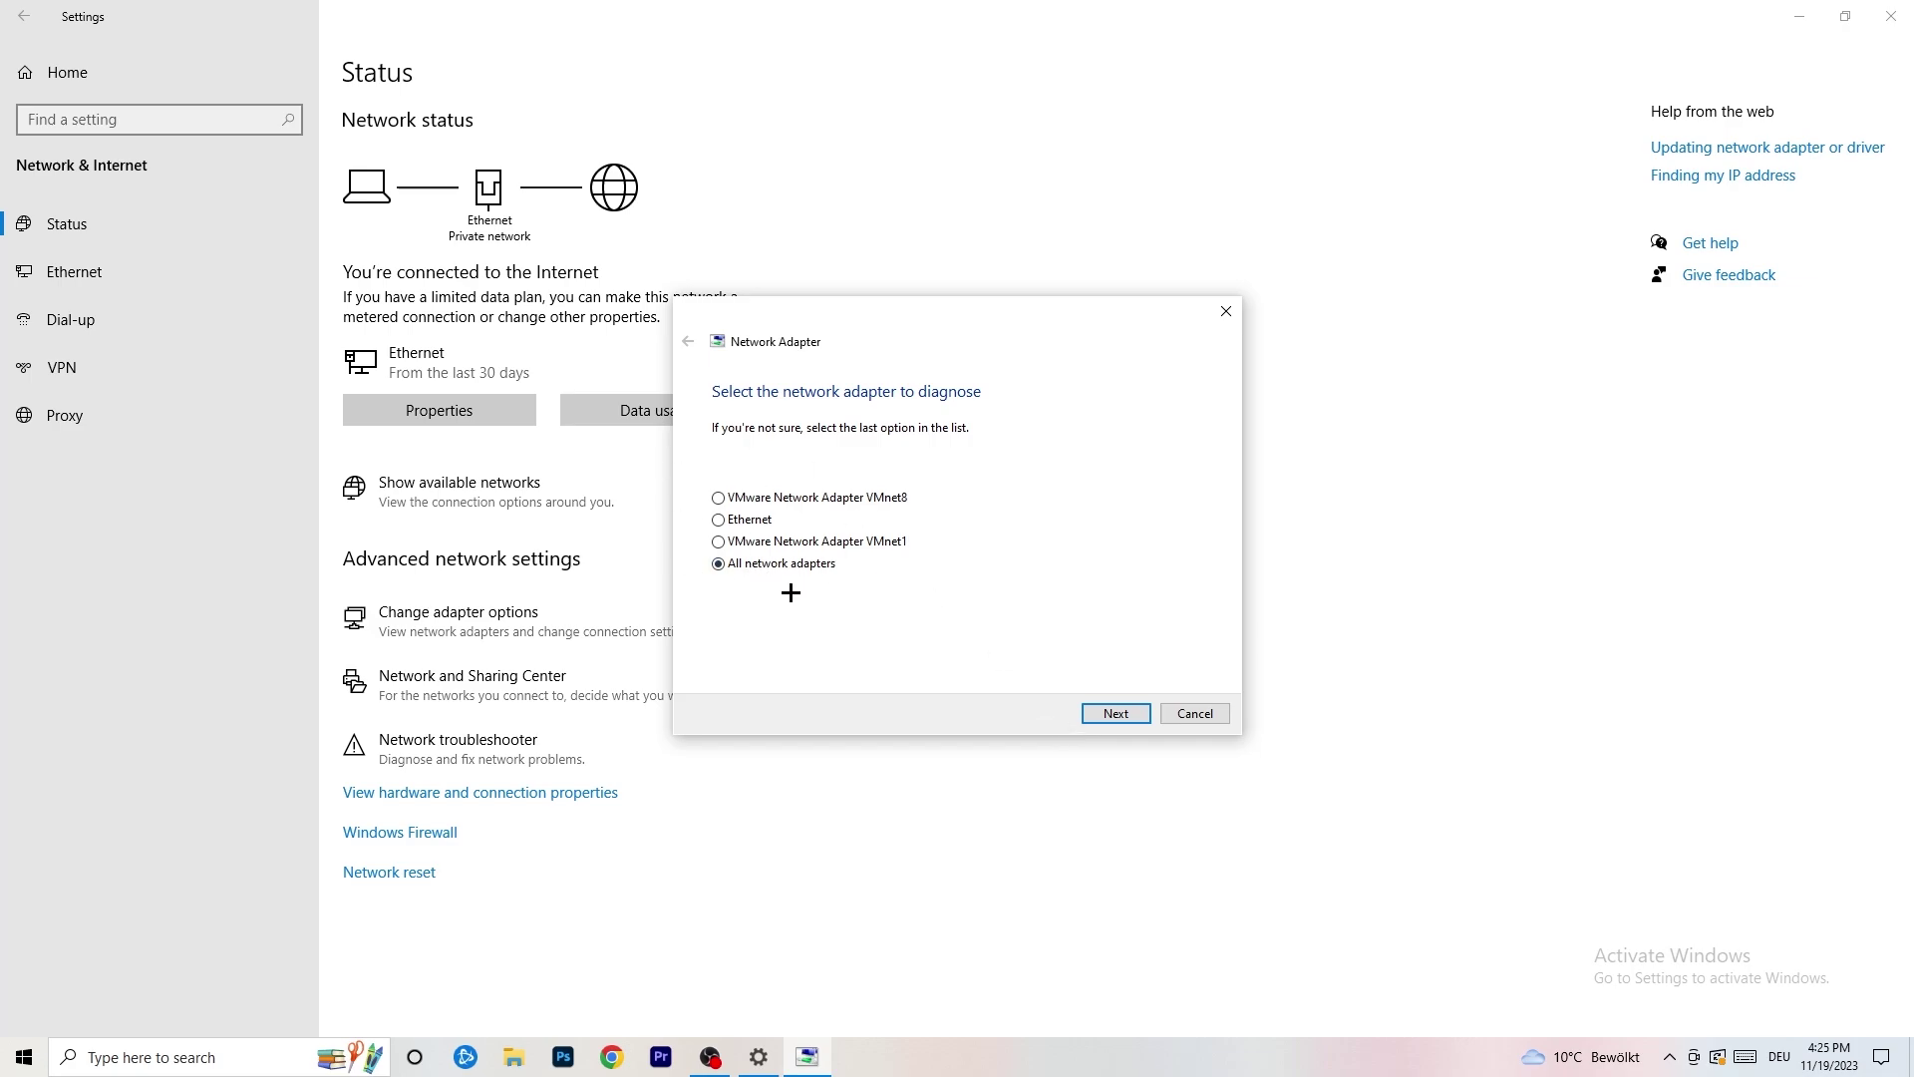
{"action": "left_click", "coordinate": [1109, 714]}
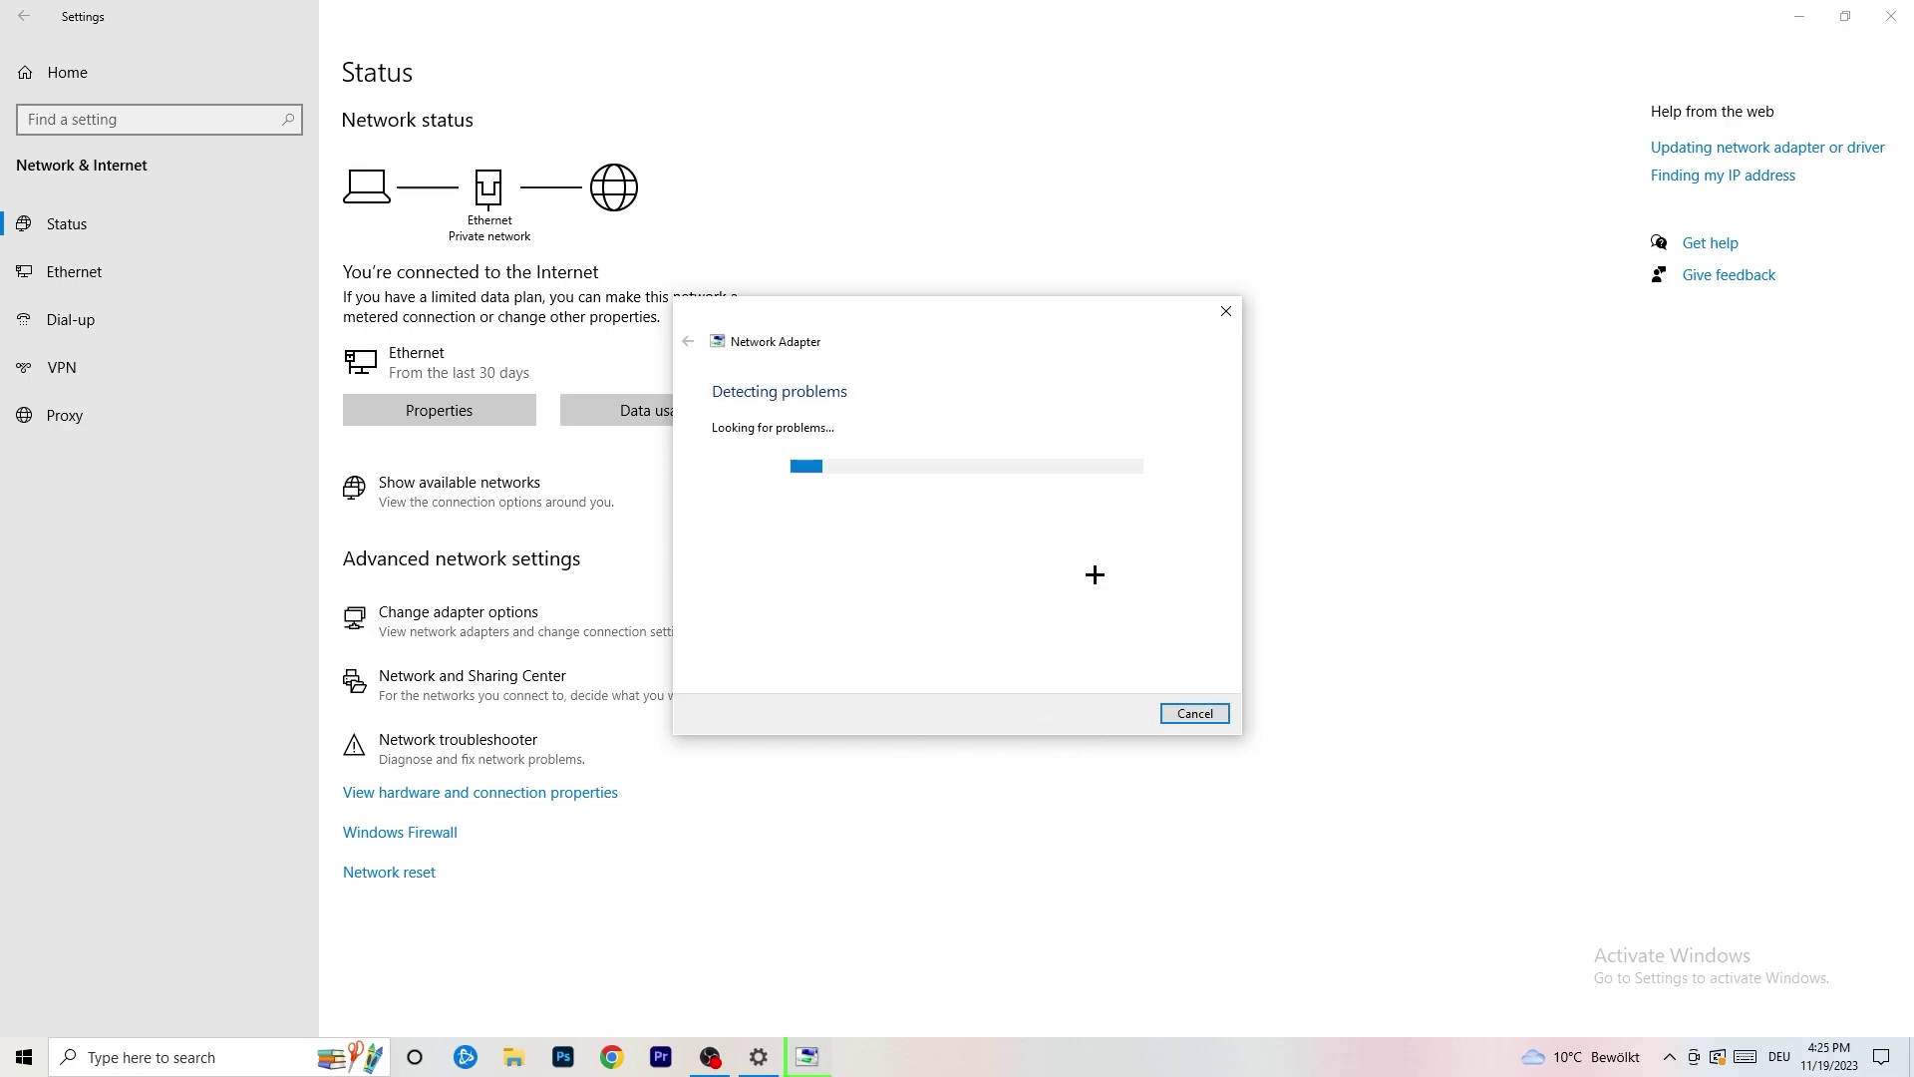
{"action": "left_click", "coordinate": [1226, 311]}
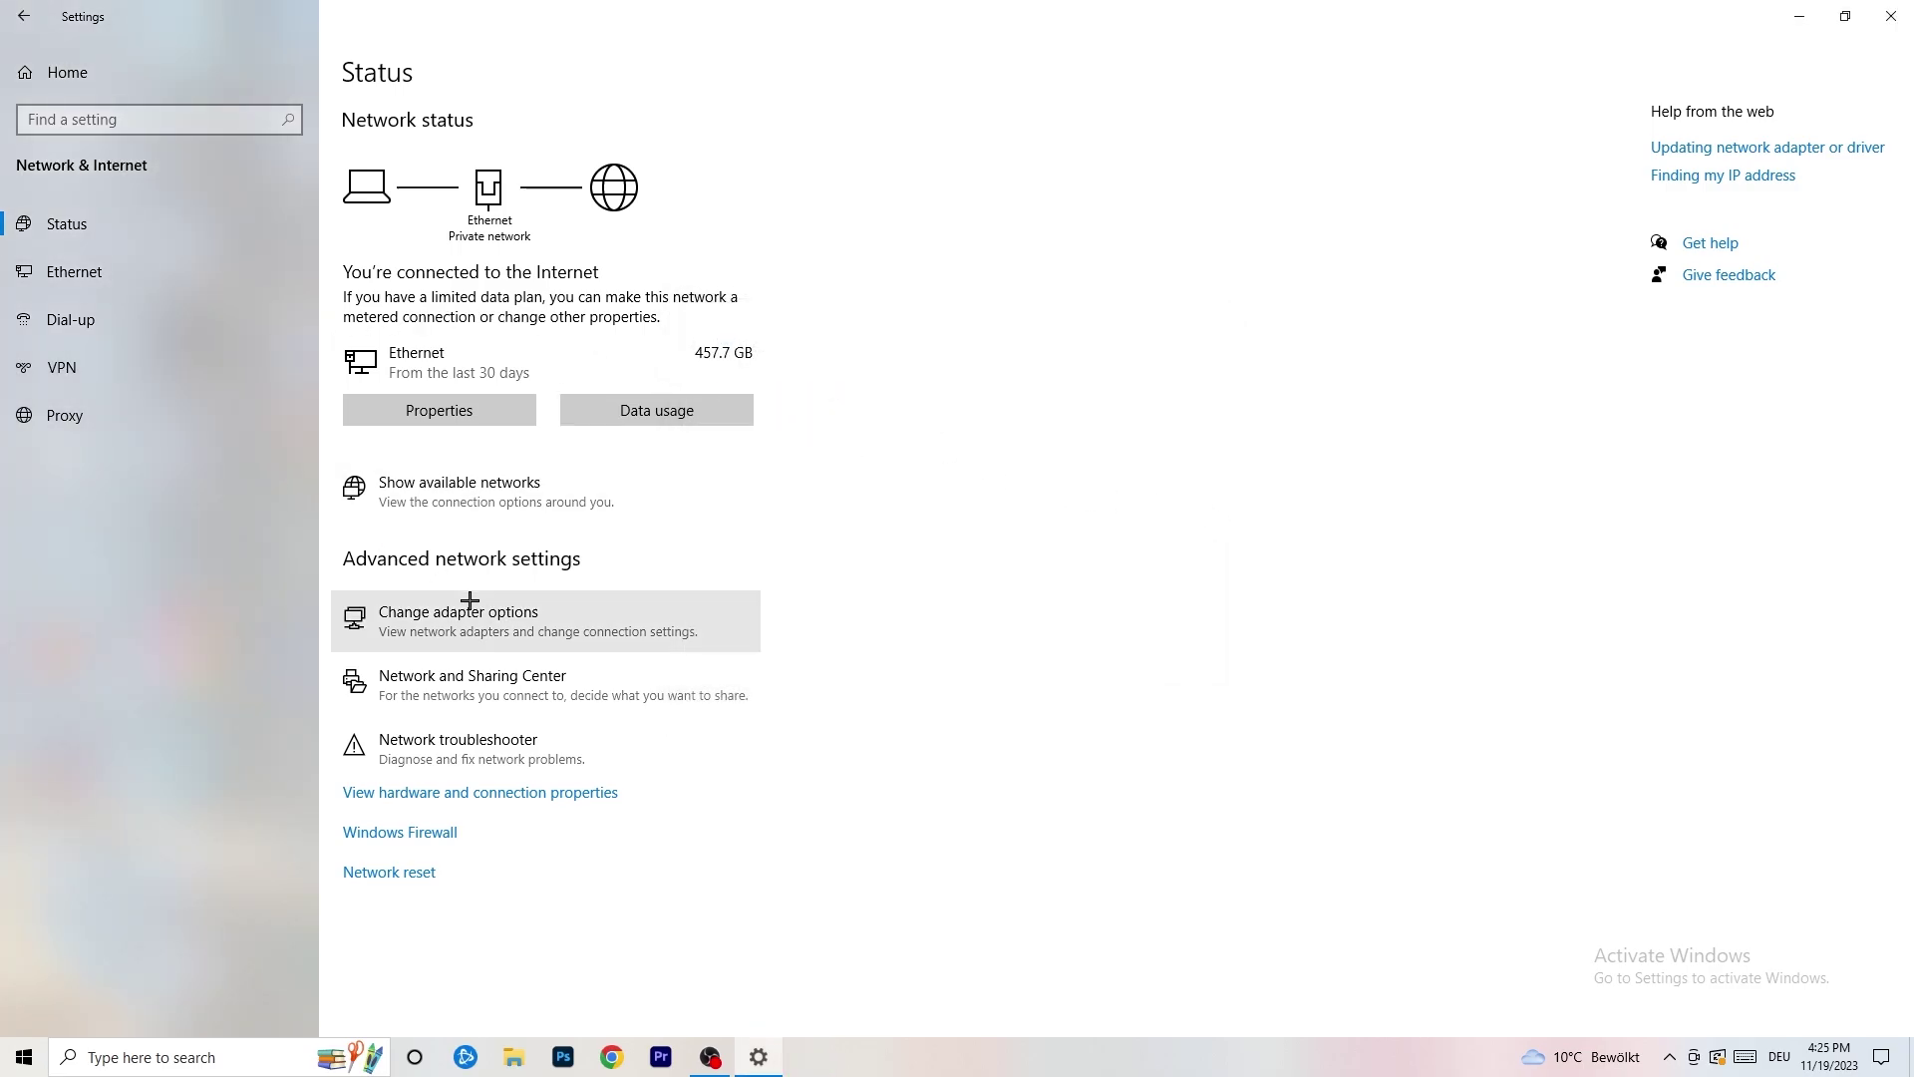
Open the network adapter options in a maximized window and disable the Ethernet adapter
{"action": "left_click", "coordinate": [507, 626]}
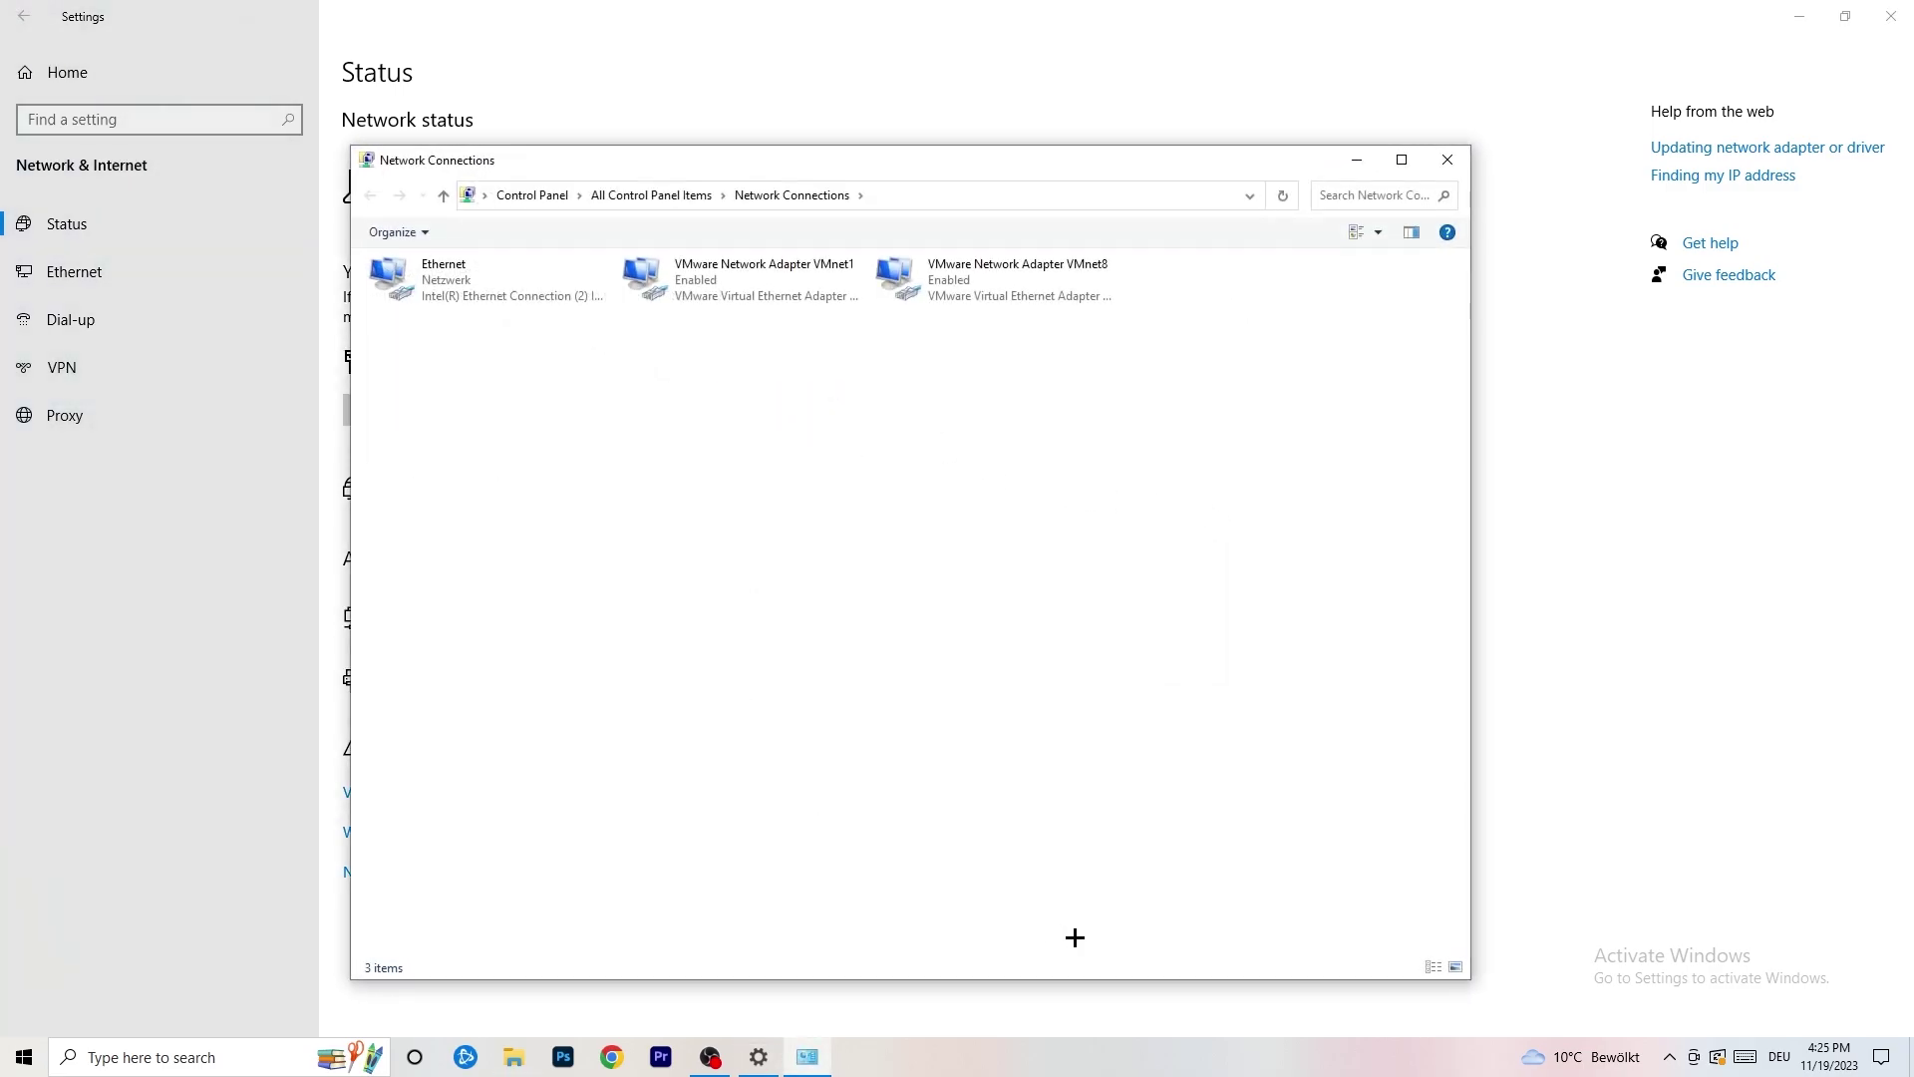
{"action": "left_click", "coordinate": [1402, 159]}
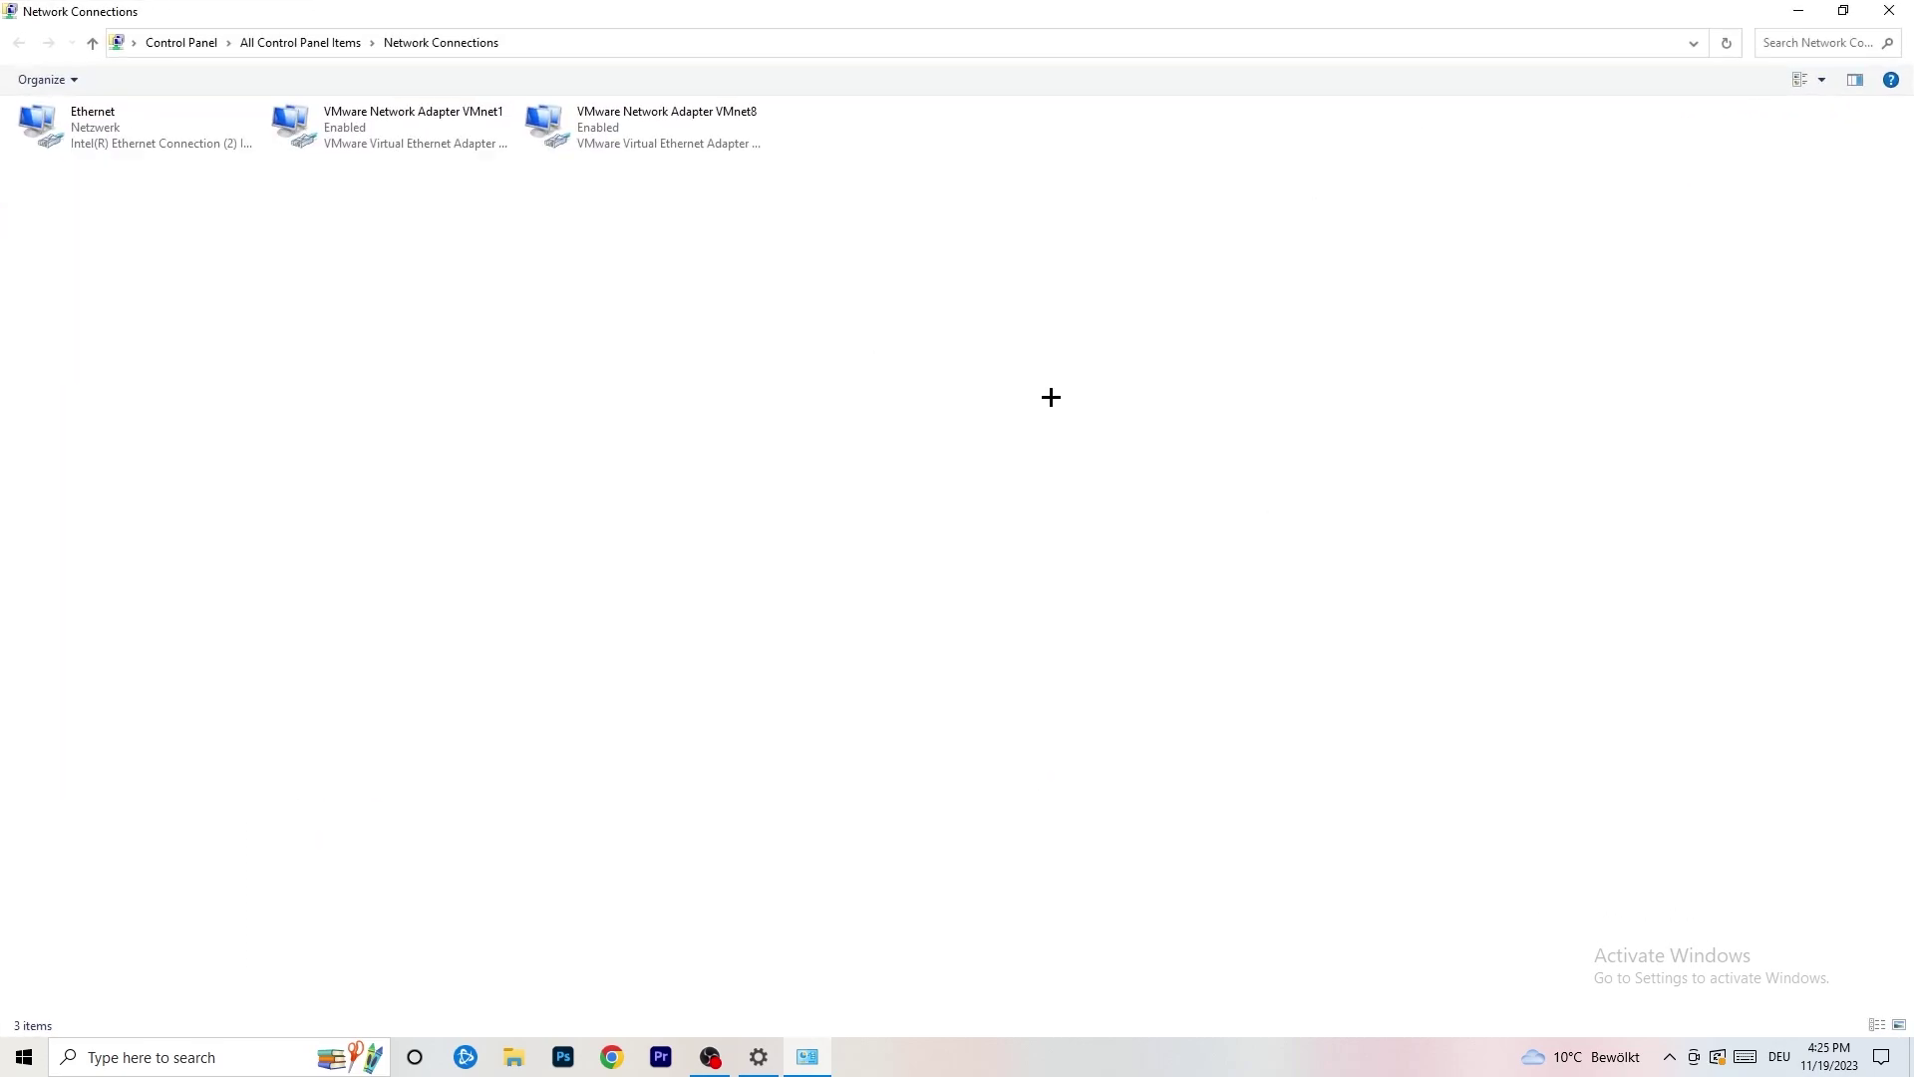
{"action": "left_click", "coordinate": [131, 126]}
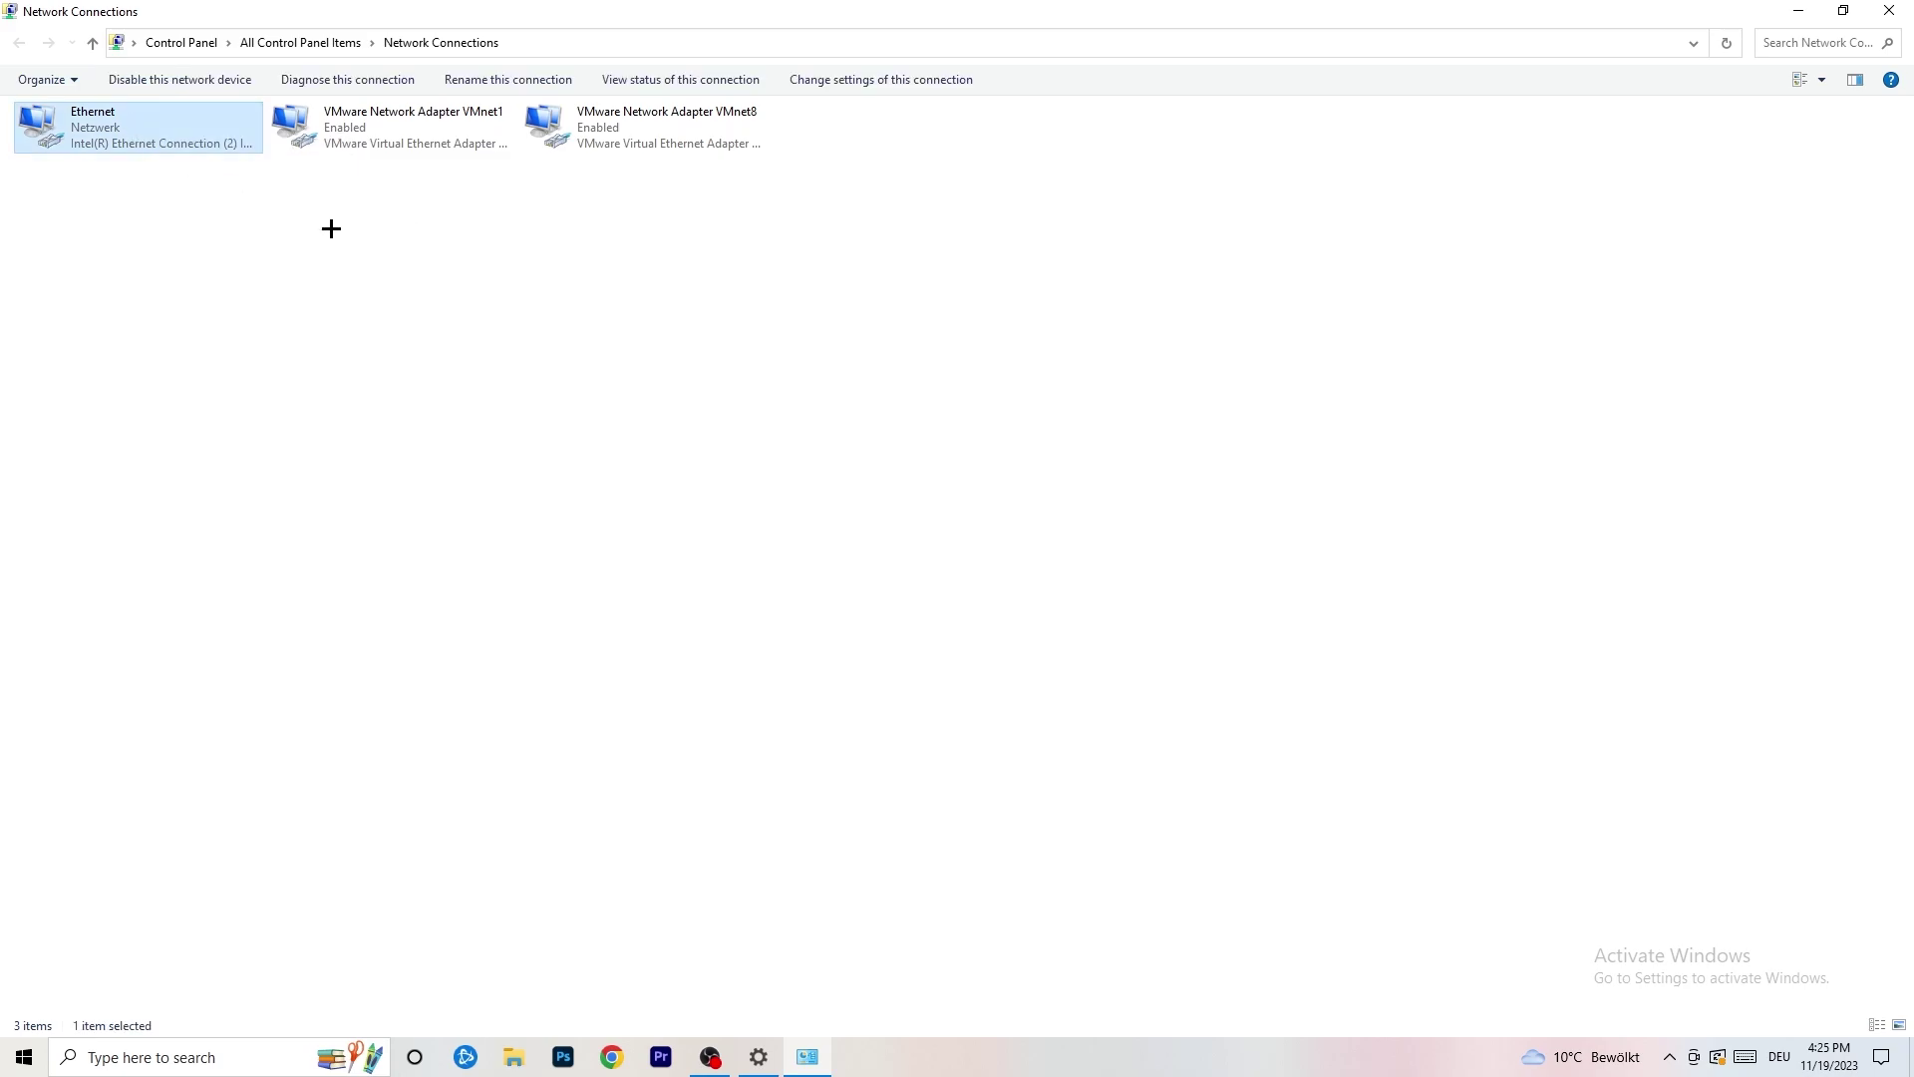
{"action": "right_click", "coordinate": [162, 121]}
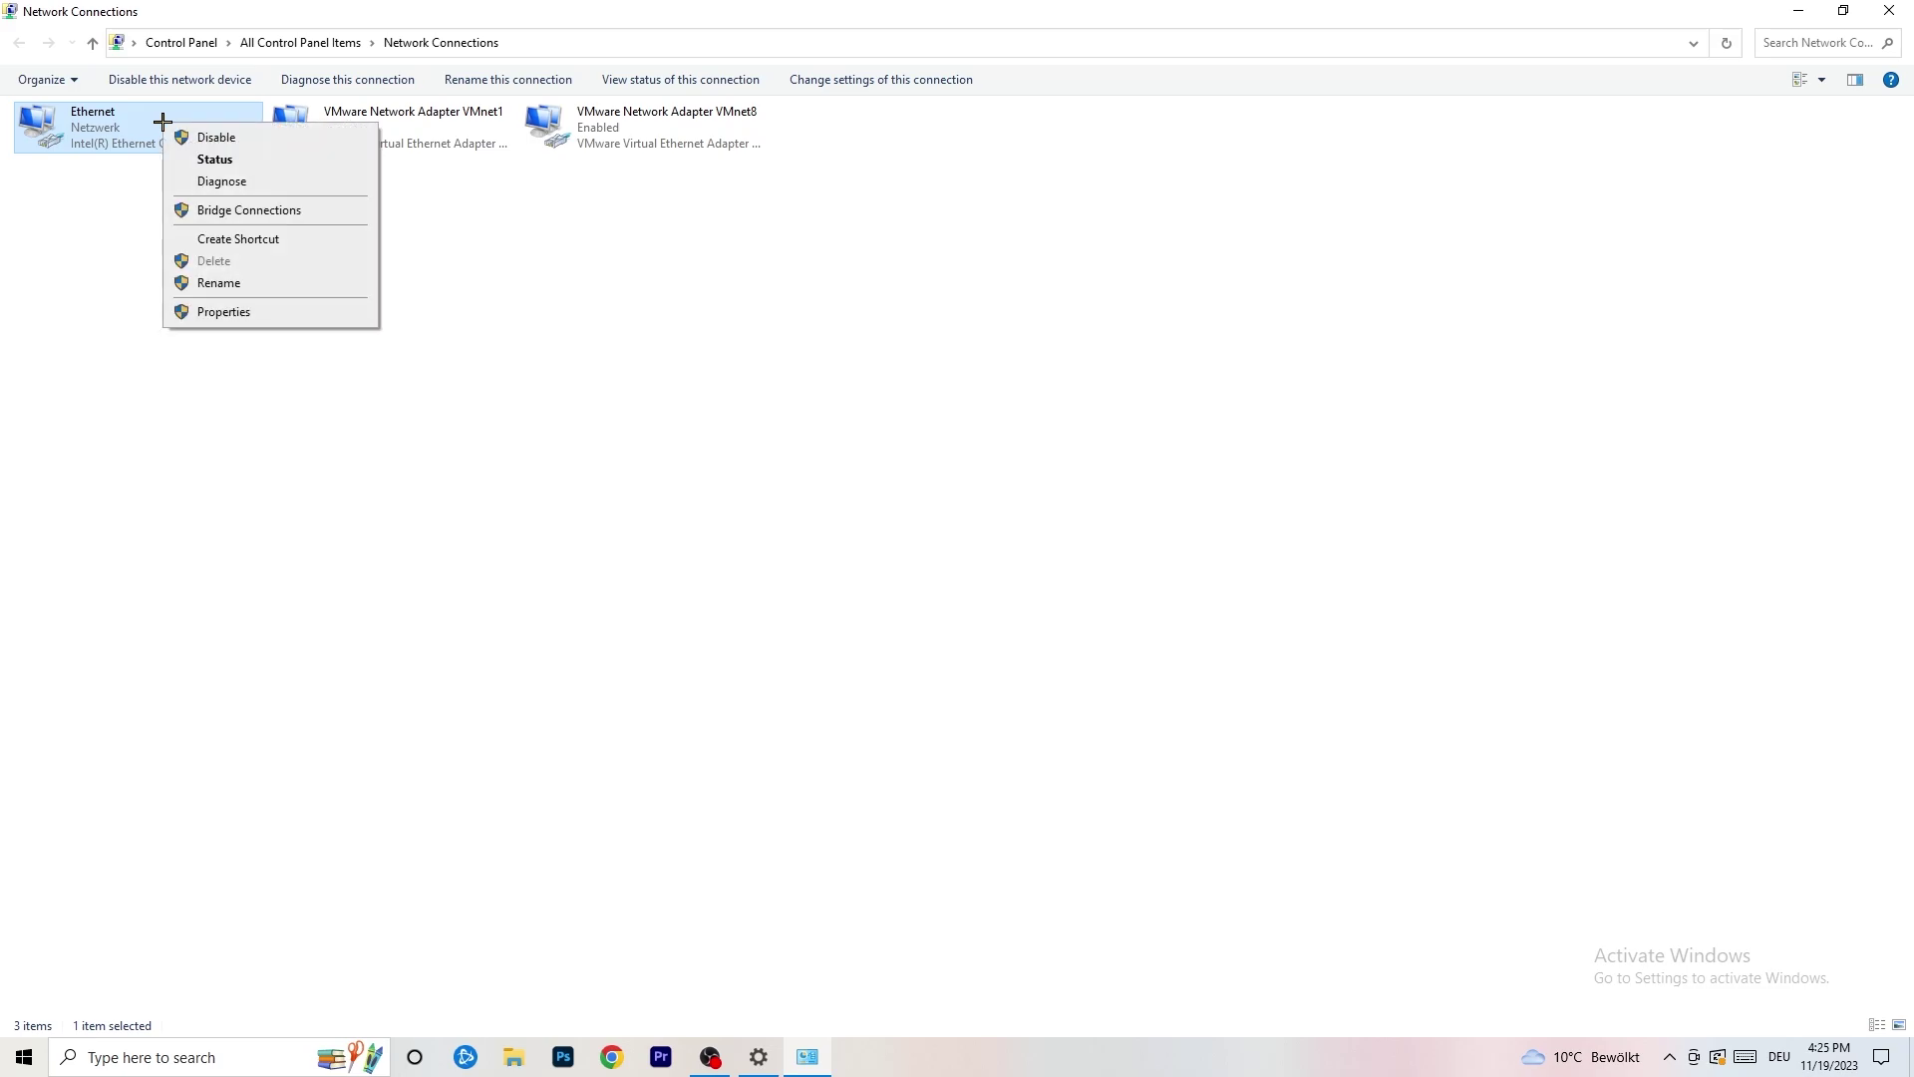
{"action": "left_click", "coordinate": [231, 136]}
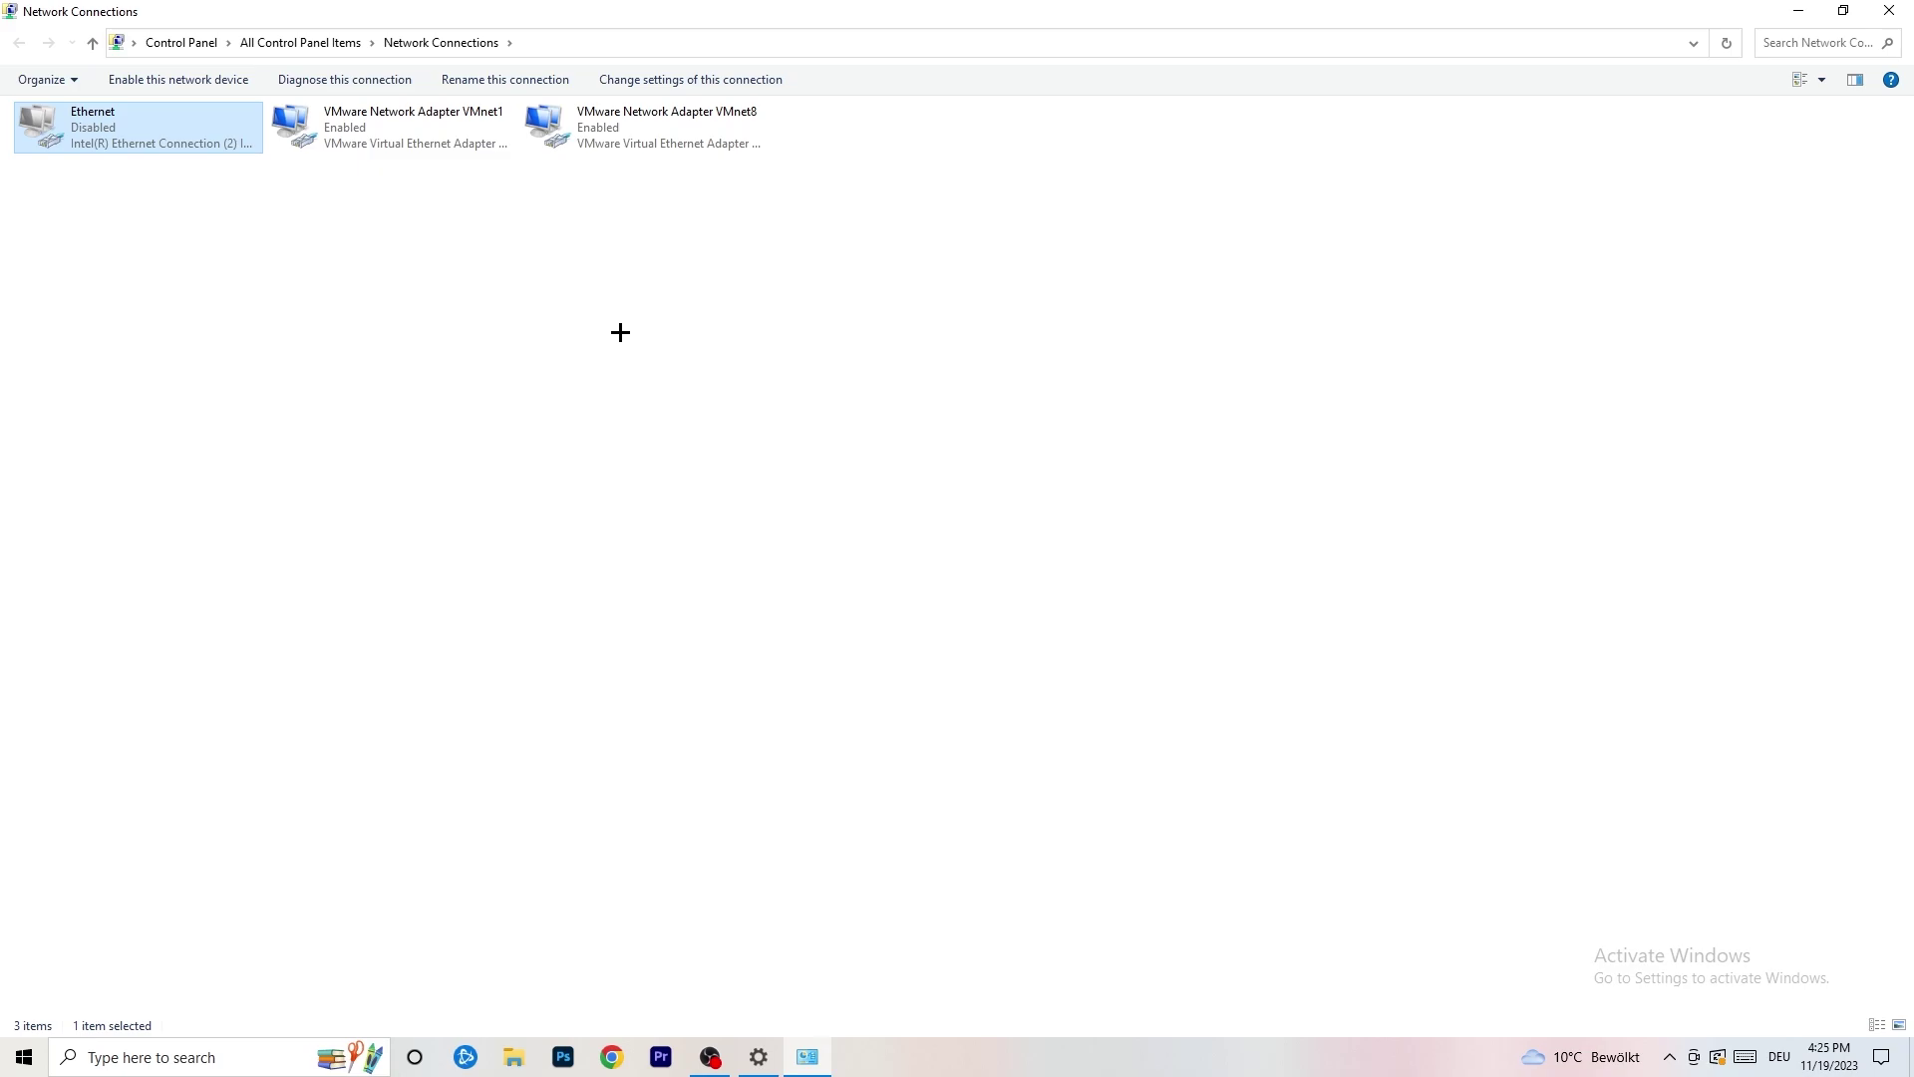
Enable the Ethernet adapter again and close the Network Connections window
{"action": "right_click", "coordinate": [100, 142]}
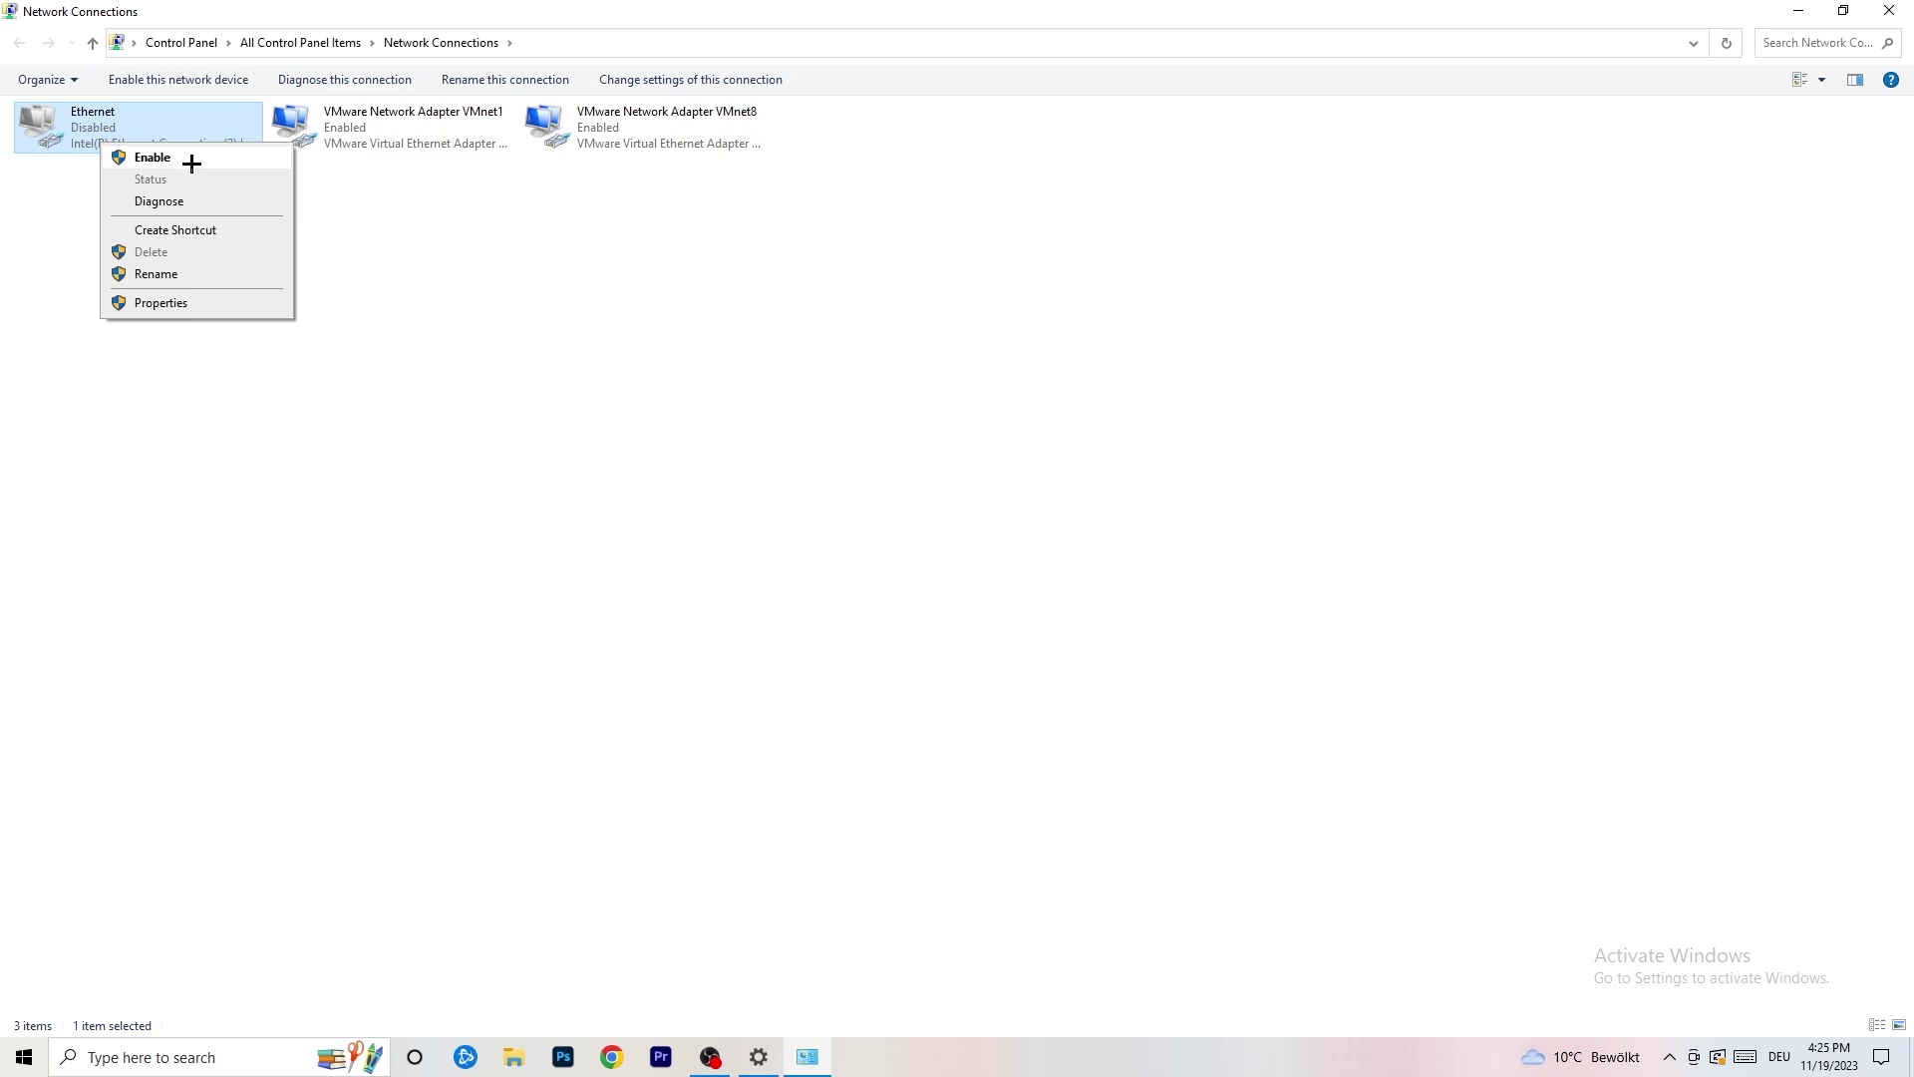
{"action": "left_click", "coordinate": [192, 163]}
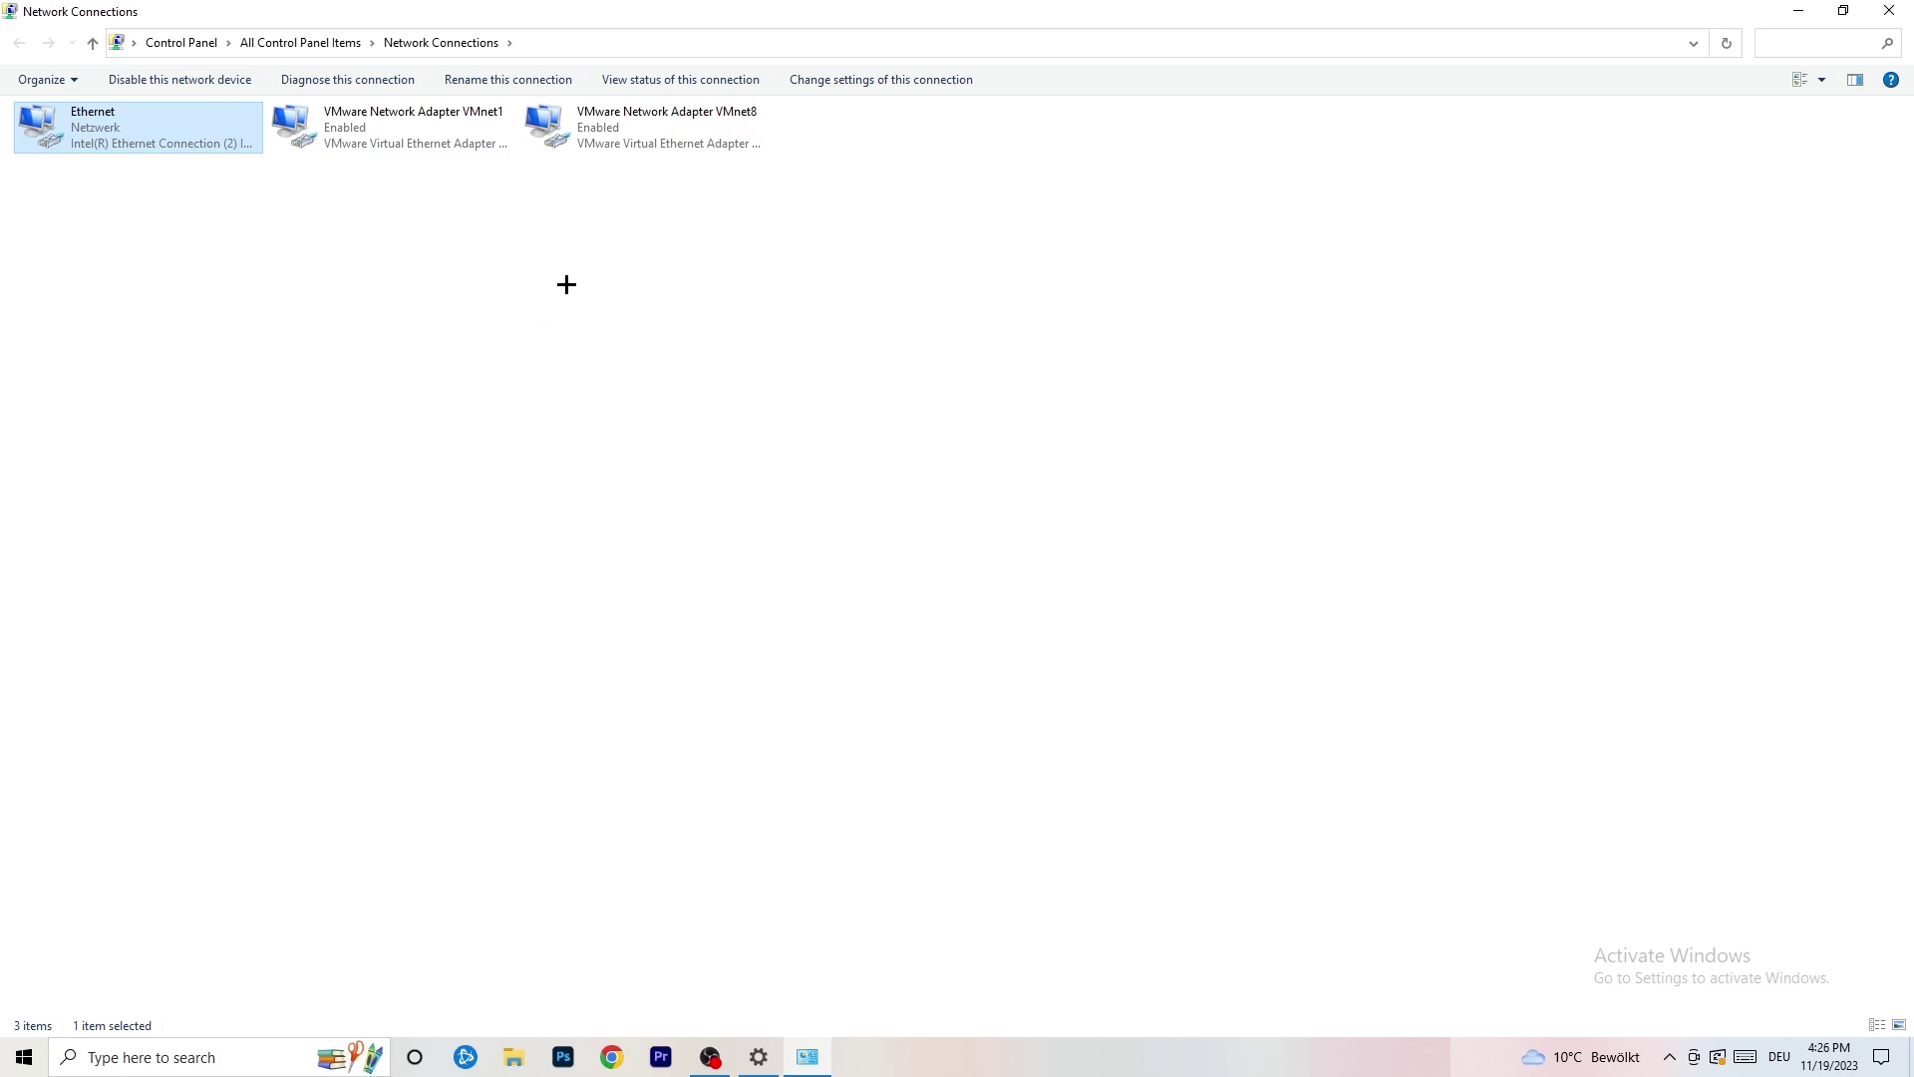
{"action": "left_click", "coordinate": [1890, 11]}
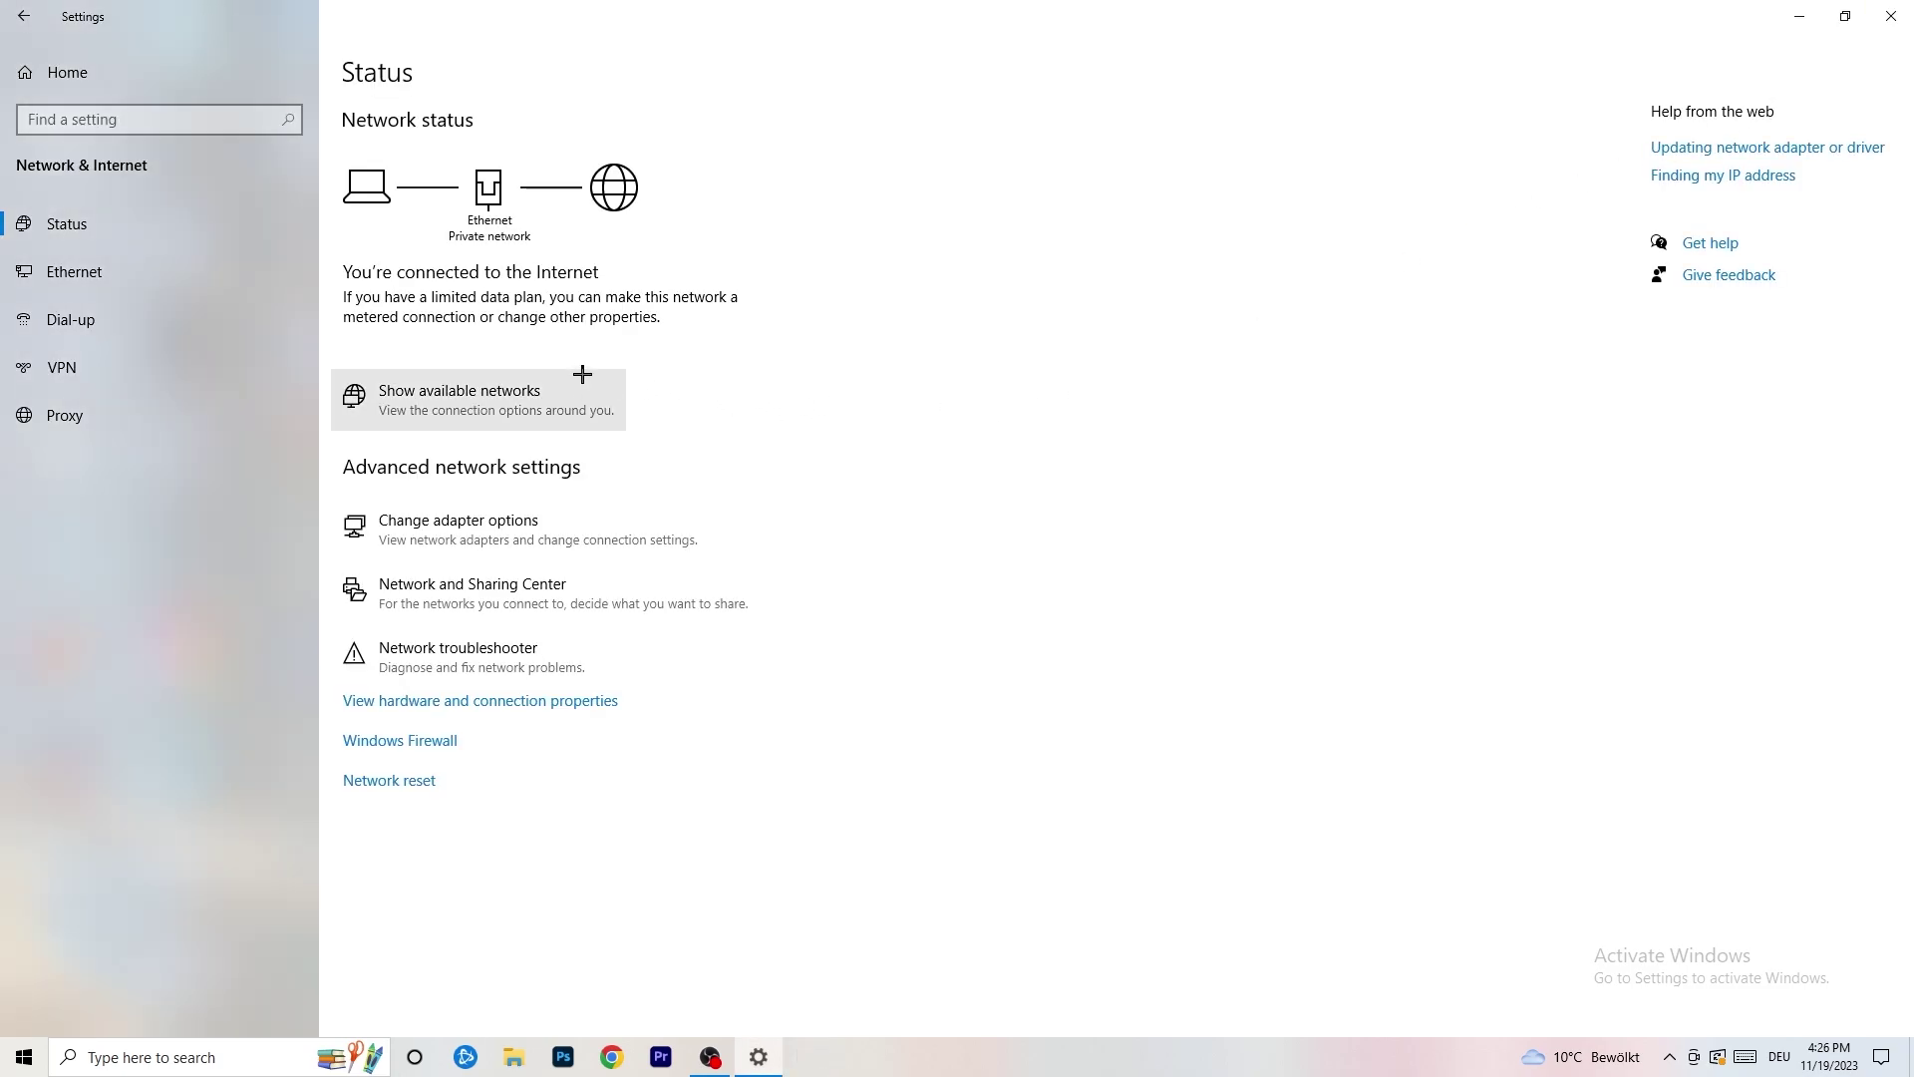
Open the Network and Sharing Center and bring up the properties of the active Ethernet connection from its status window
{"action": "left_click", "coordinate": [567, 601]}
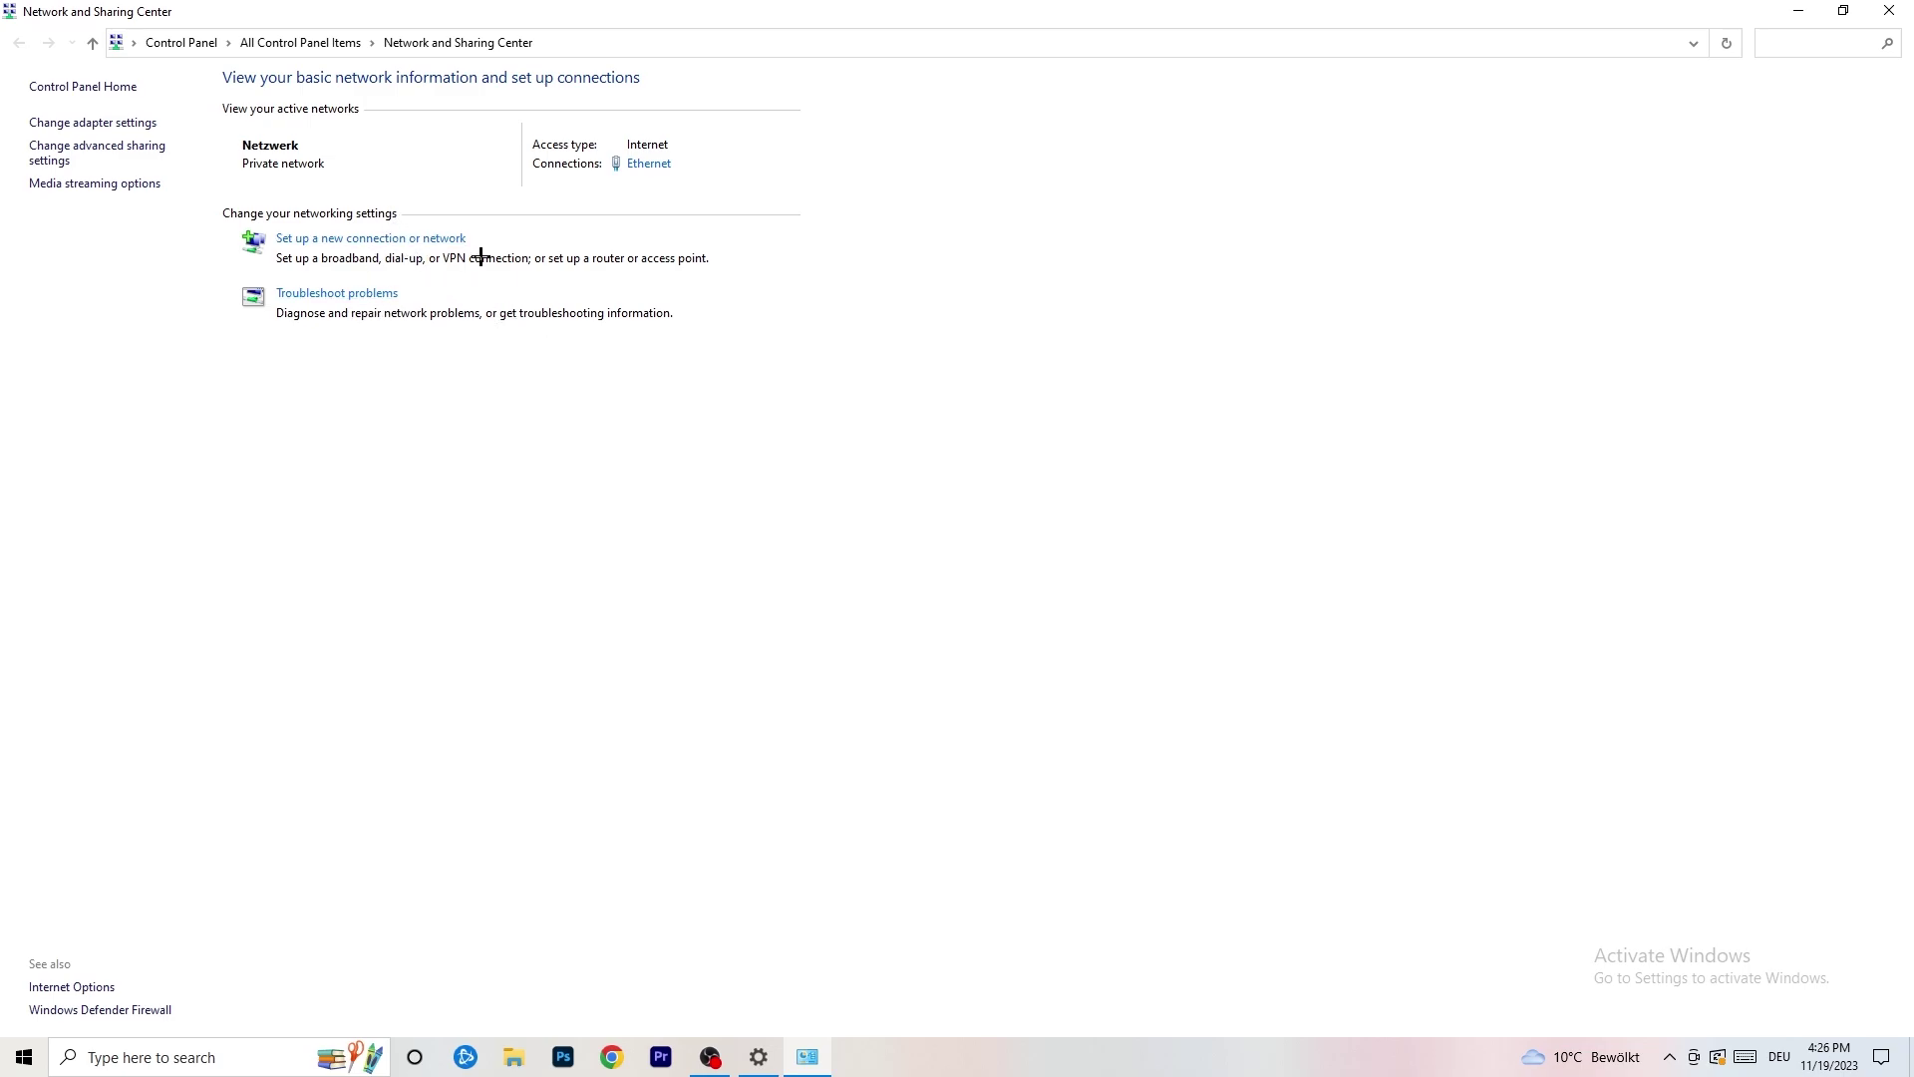
{"action": "left_click", "coordinate": [649, 166]}
{"action": "left_click_drag", "start_coordinate": [967, 332], "coordinate": [488, 196]}
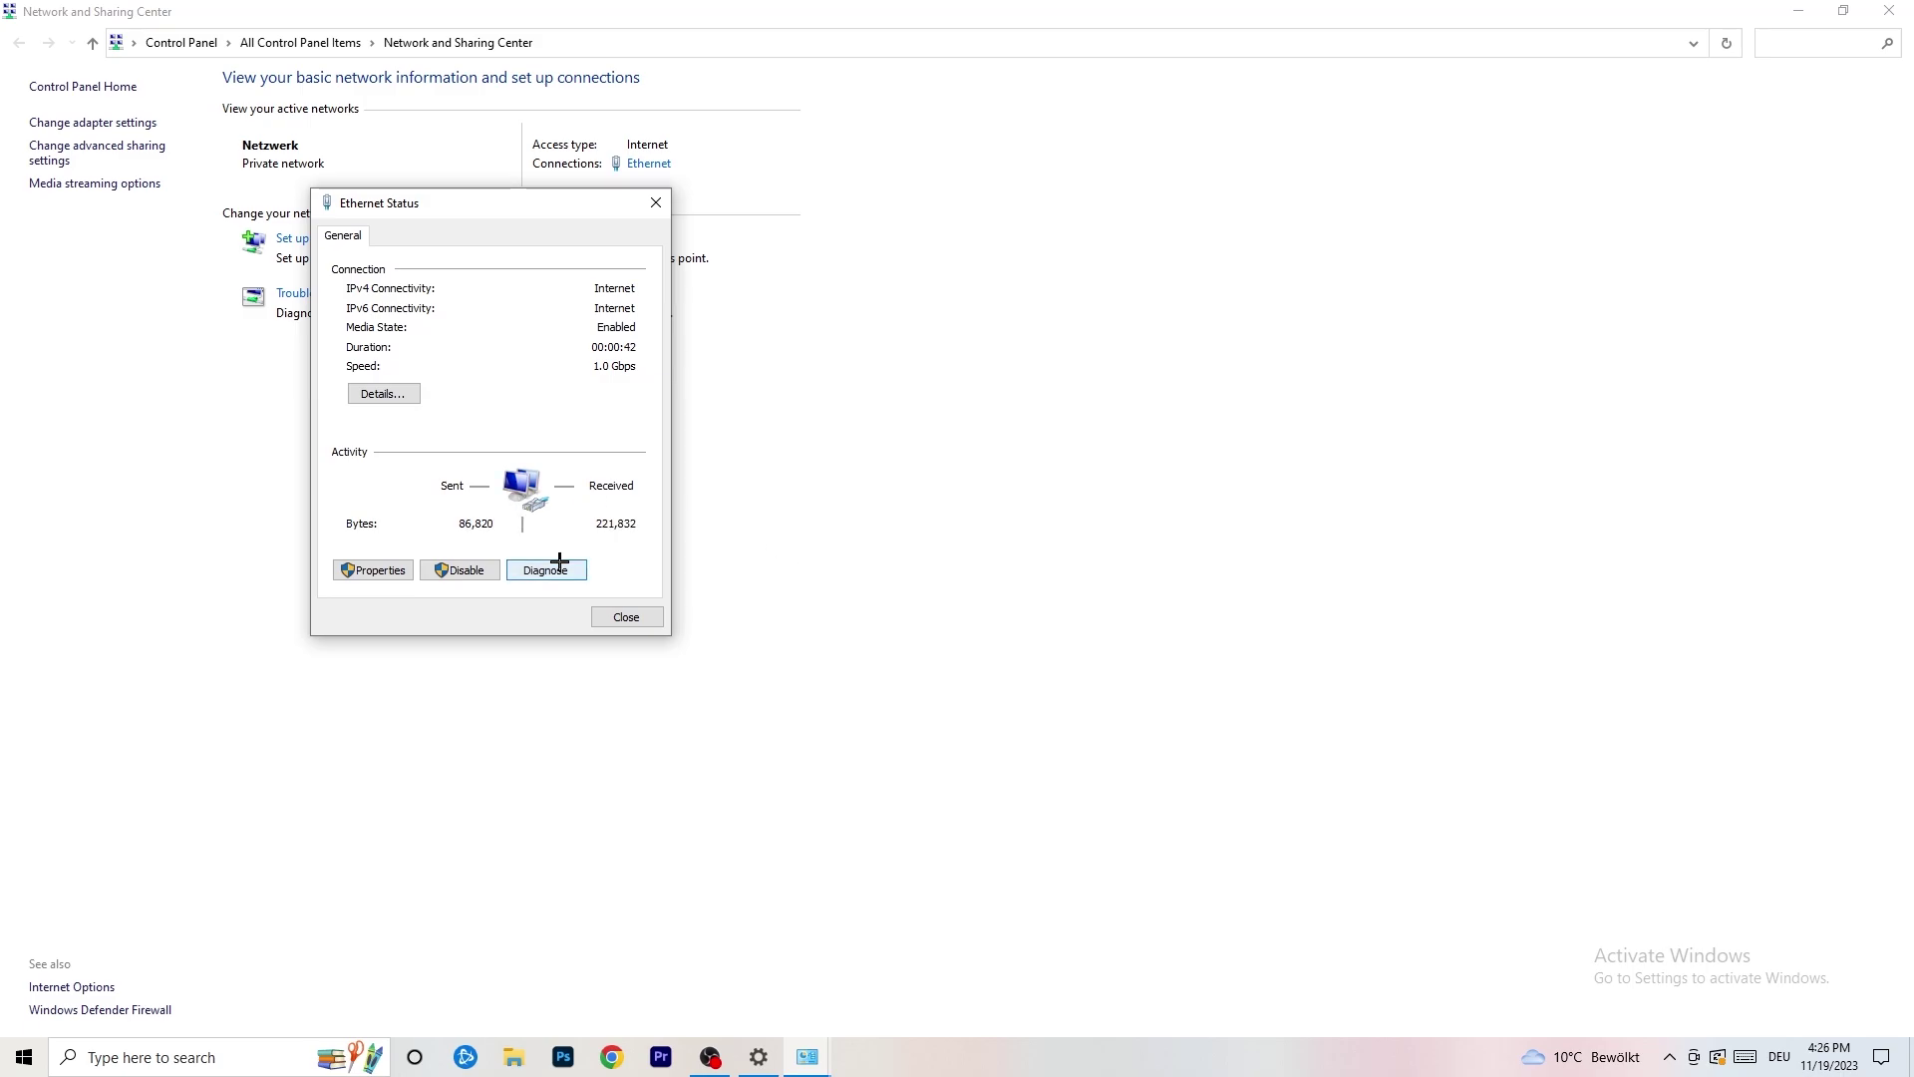
{"action": "left_click", "coordinate": [374, 569]}
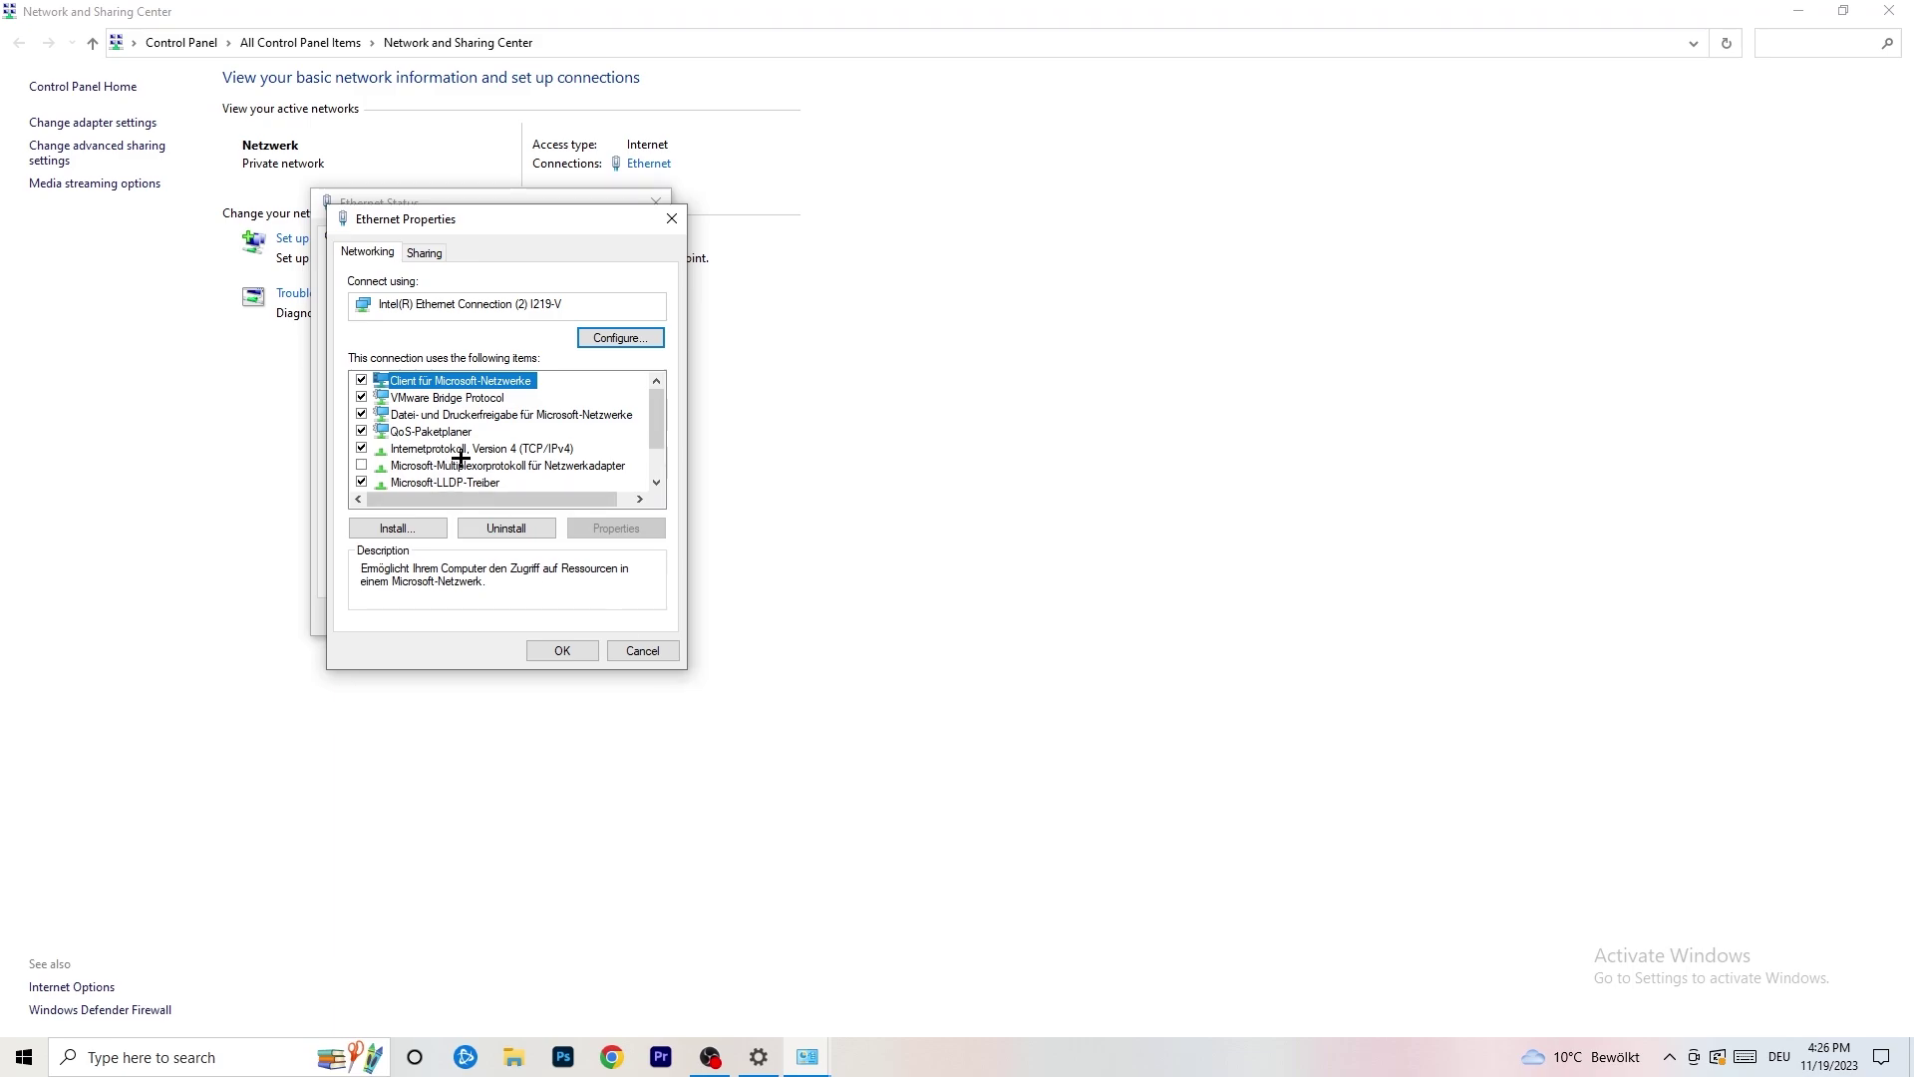
Look through the items used by the Ethernet connection and open the properties of Internet Protocol Version 4 (TCP/IPv4)
{"action": "scroll", "coordinate": [463, 449], "scroll_direction": "down", "scroll_amount": 1}
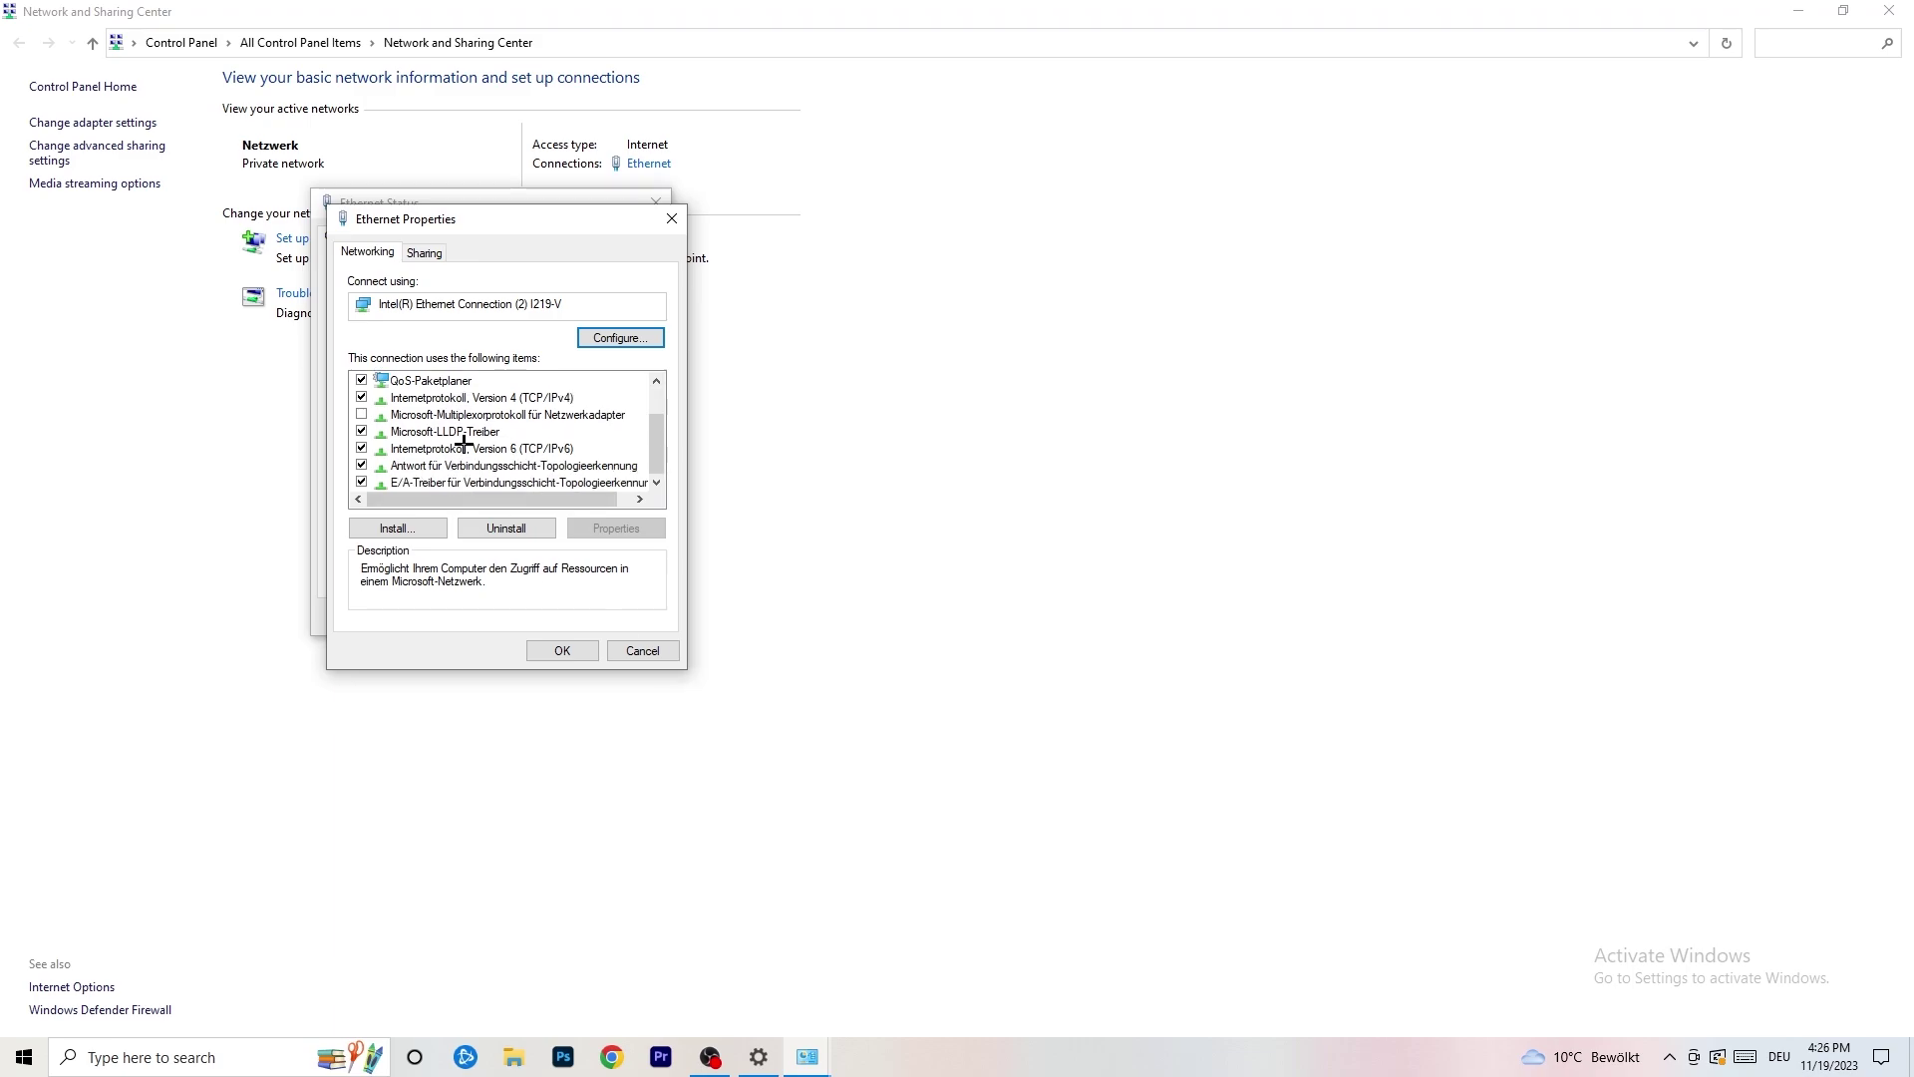
{"action": "scroll", "coordinate": [463, 441], "scroll_direction": "up", "scroll_amount": 1}
{"action": "scroll", "coordinate": [464, 439], "scroll_direction": "down", "scroll_amount": 1}
{"action": "scroll", "coordinate": [466, 435], "scroll_direction": "up", "scroll_amount": 1}
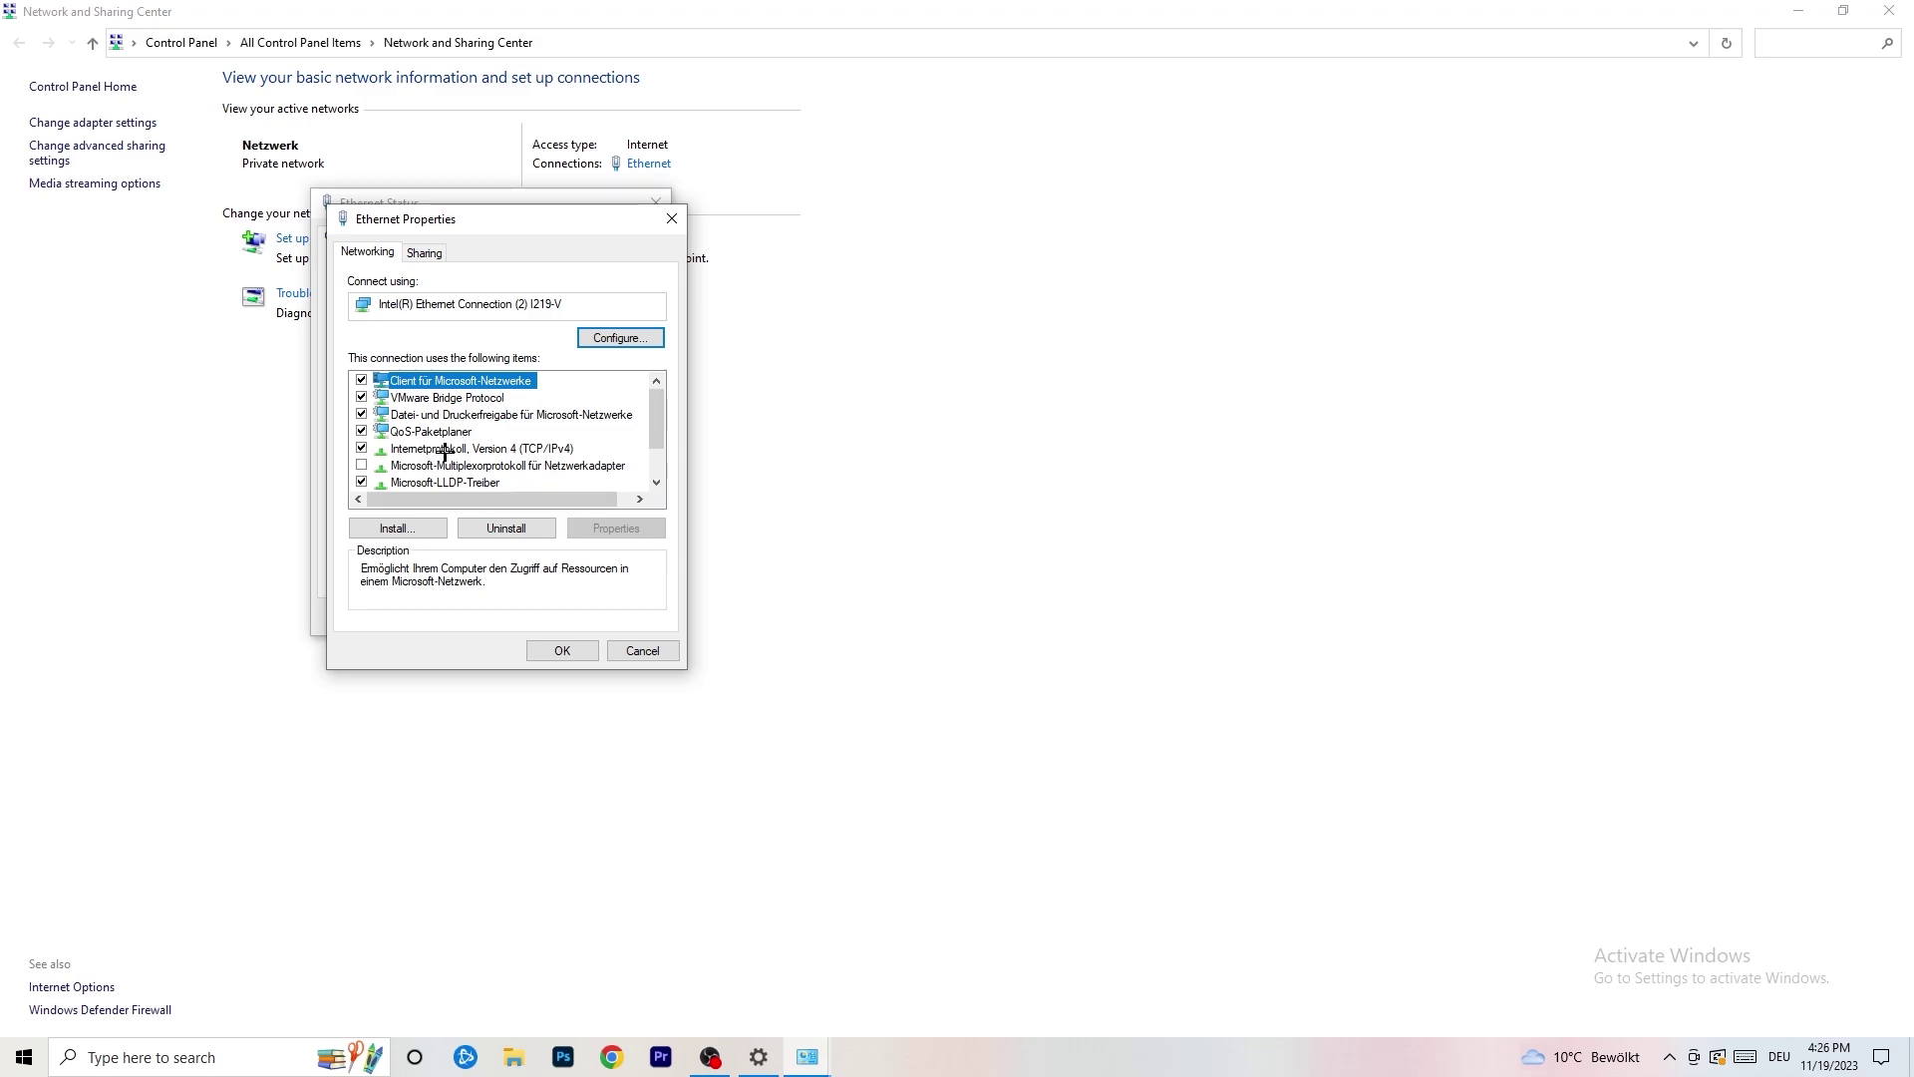
{"action": "double_click", "coordinate": [440, 448]}
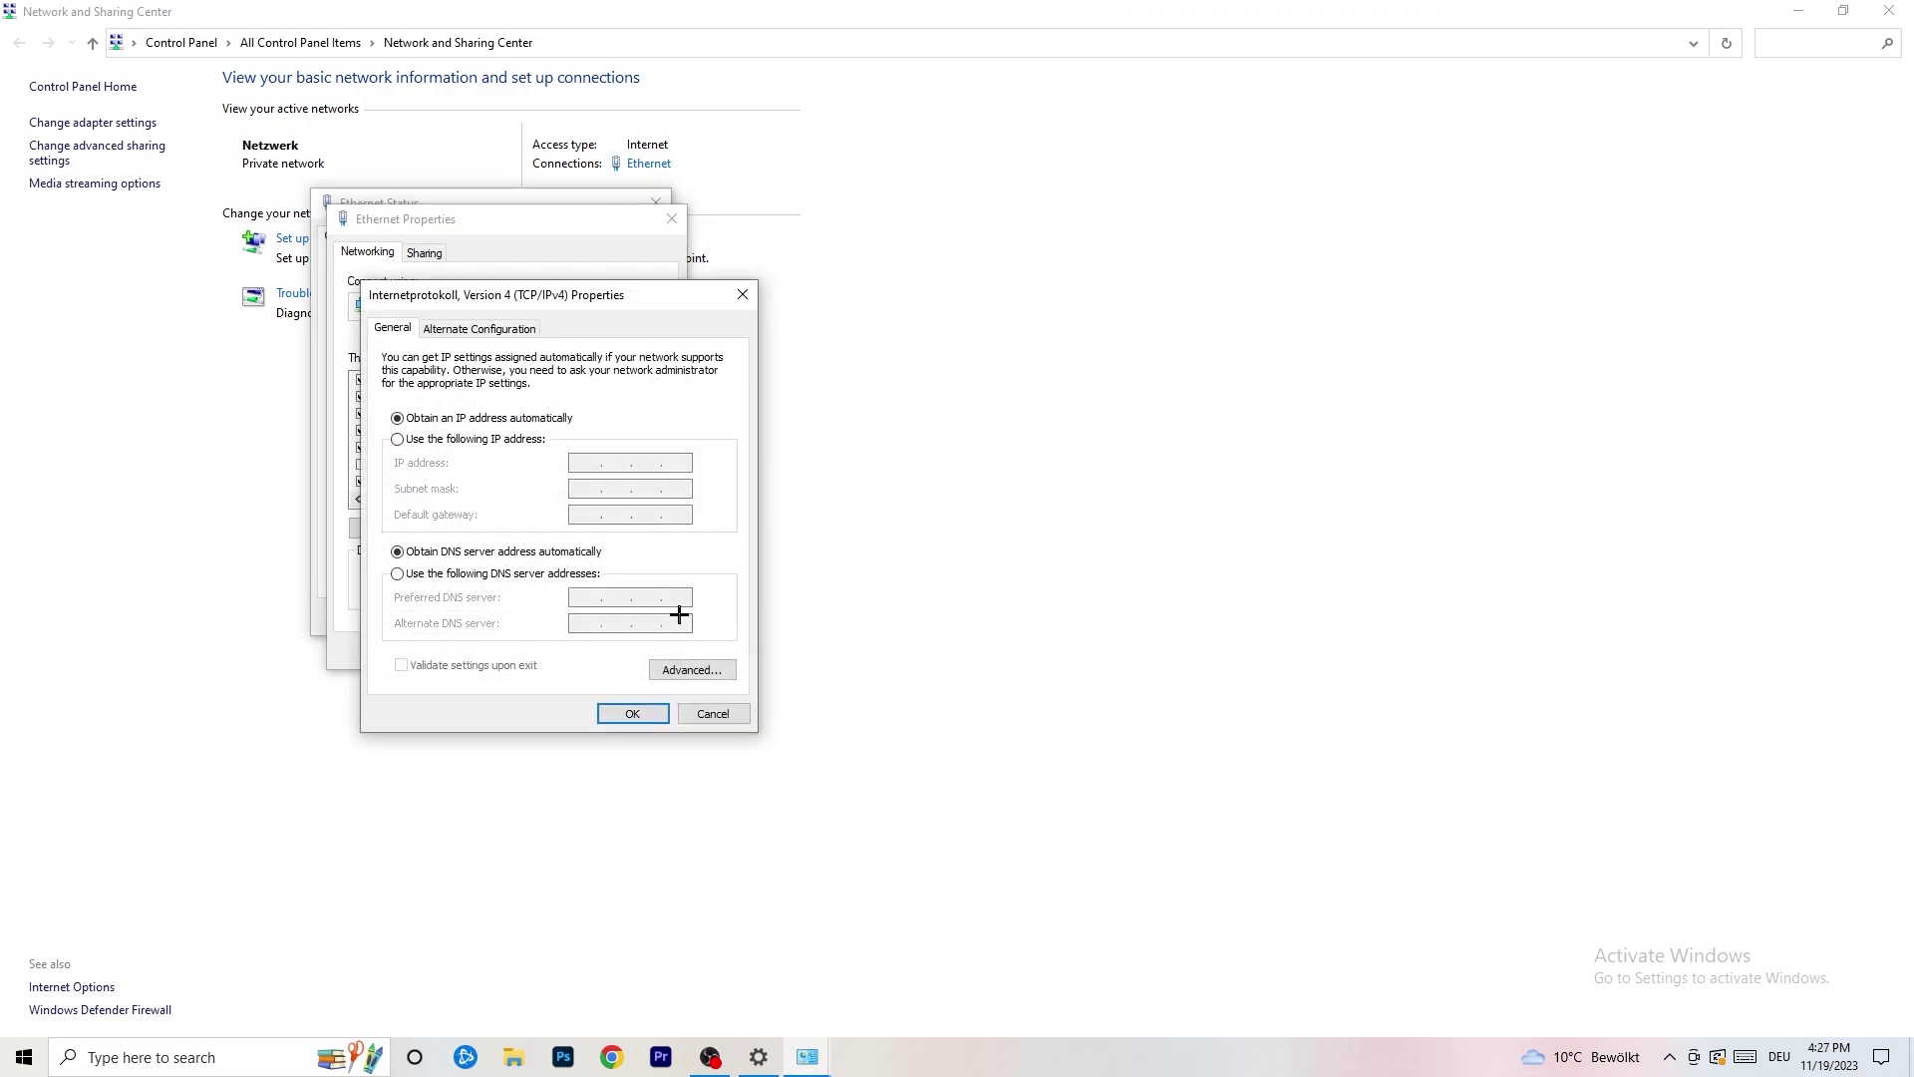
Try switching IPv4 to a manually specified IP address, discard the change and close the Ethernet dialogs and the Network and Sharing Center
{"action": "left_click", "coordinate": [403, 442]}
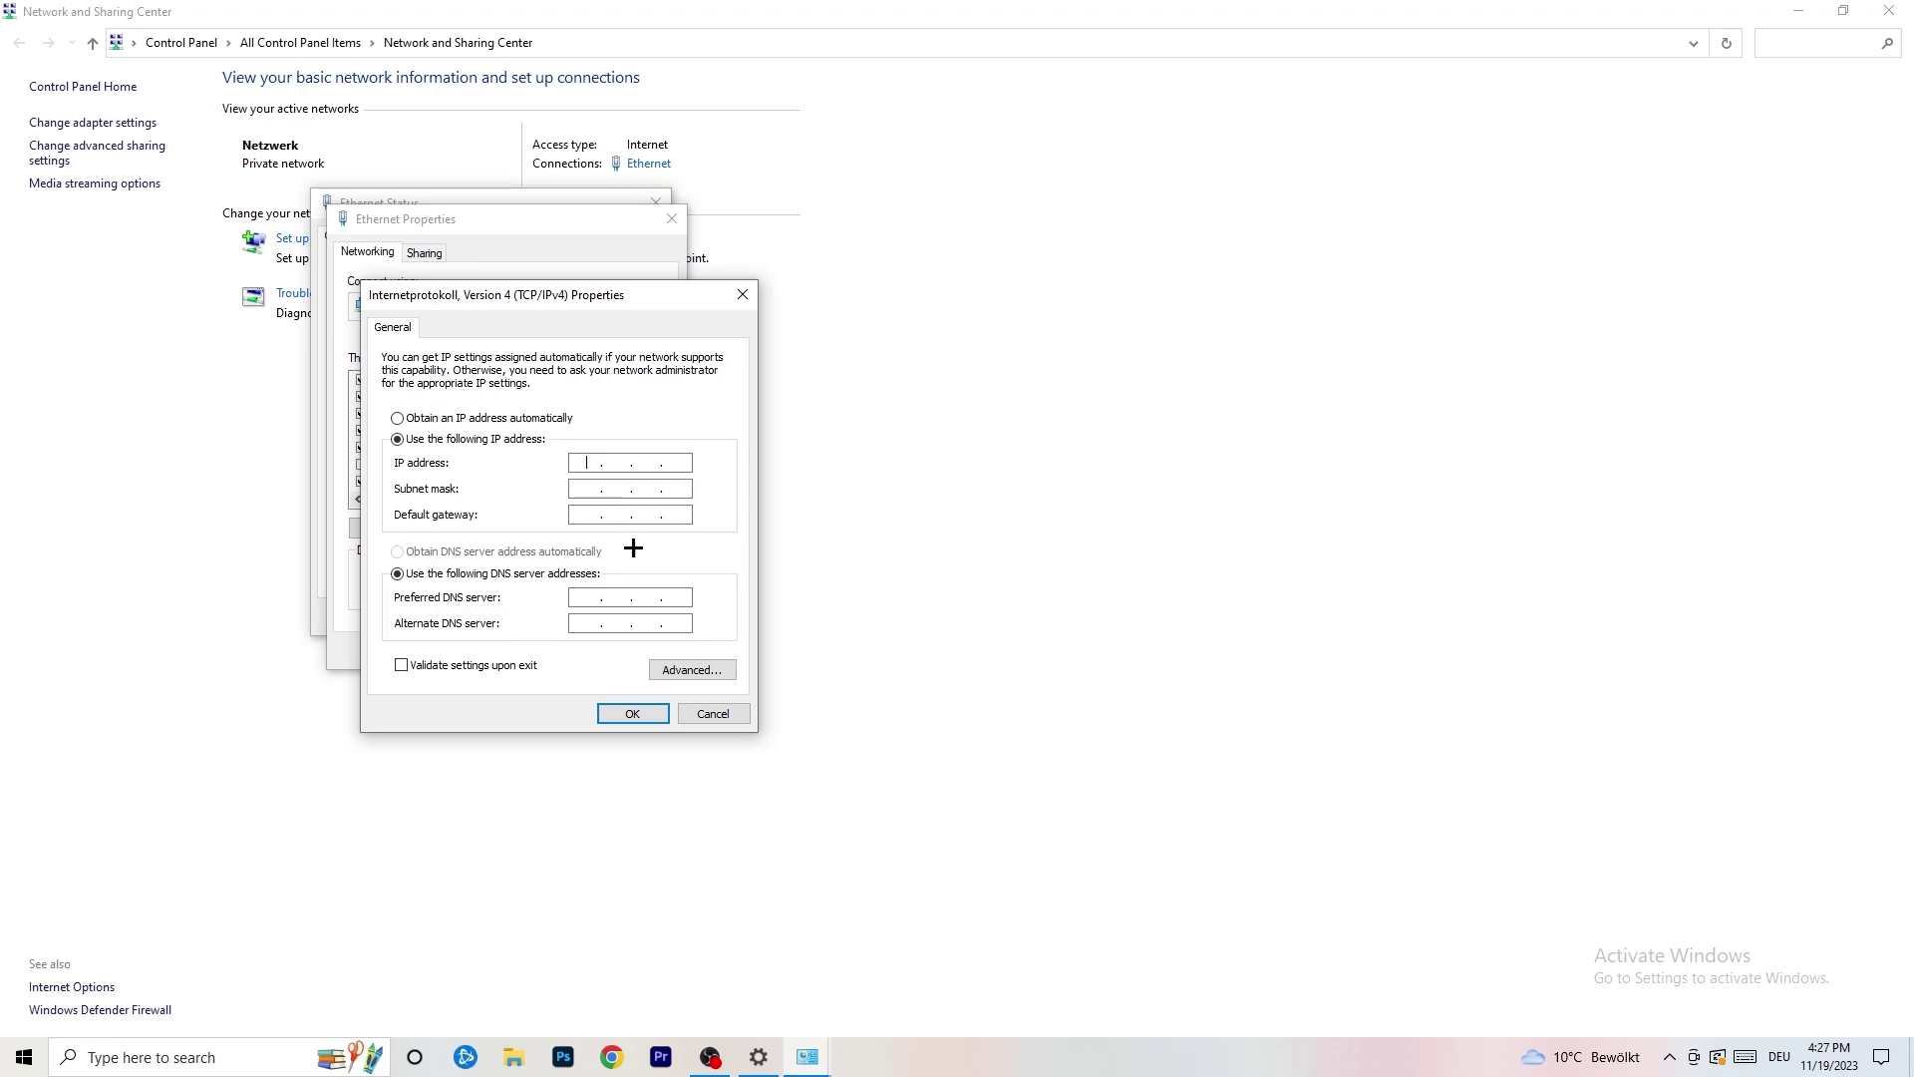
{"action": "left_click", "coordinate": [743, 292]}
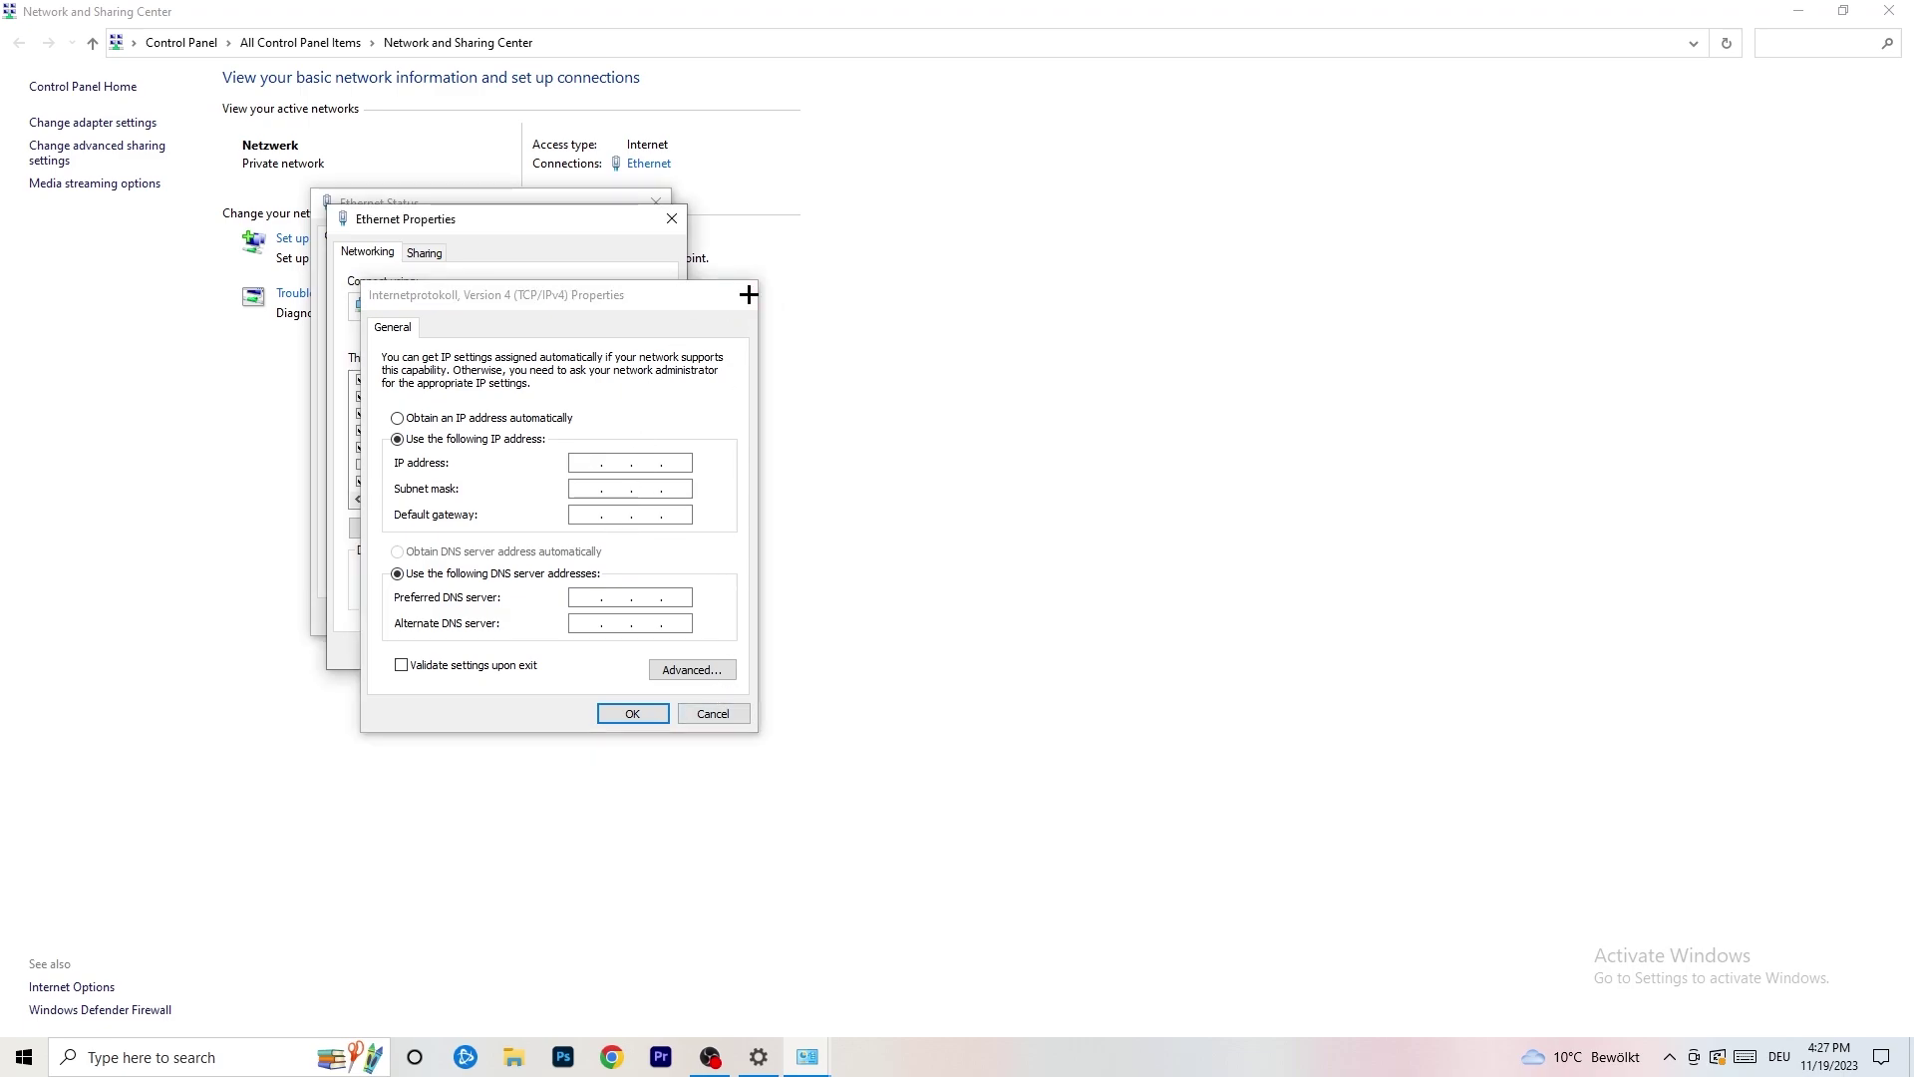
{"action": "left_click", "coordinate": [671, 218]}
{"action": "left_click", "coordinate": [654, 201]}
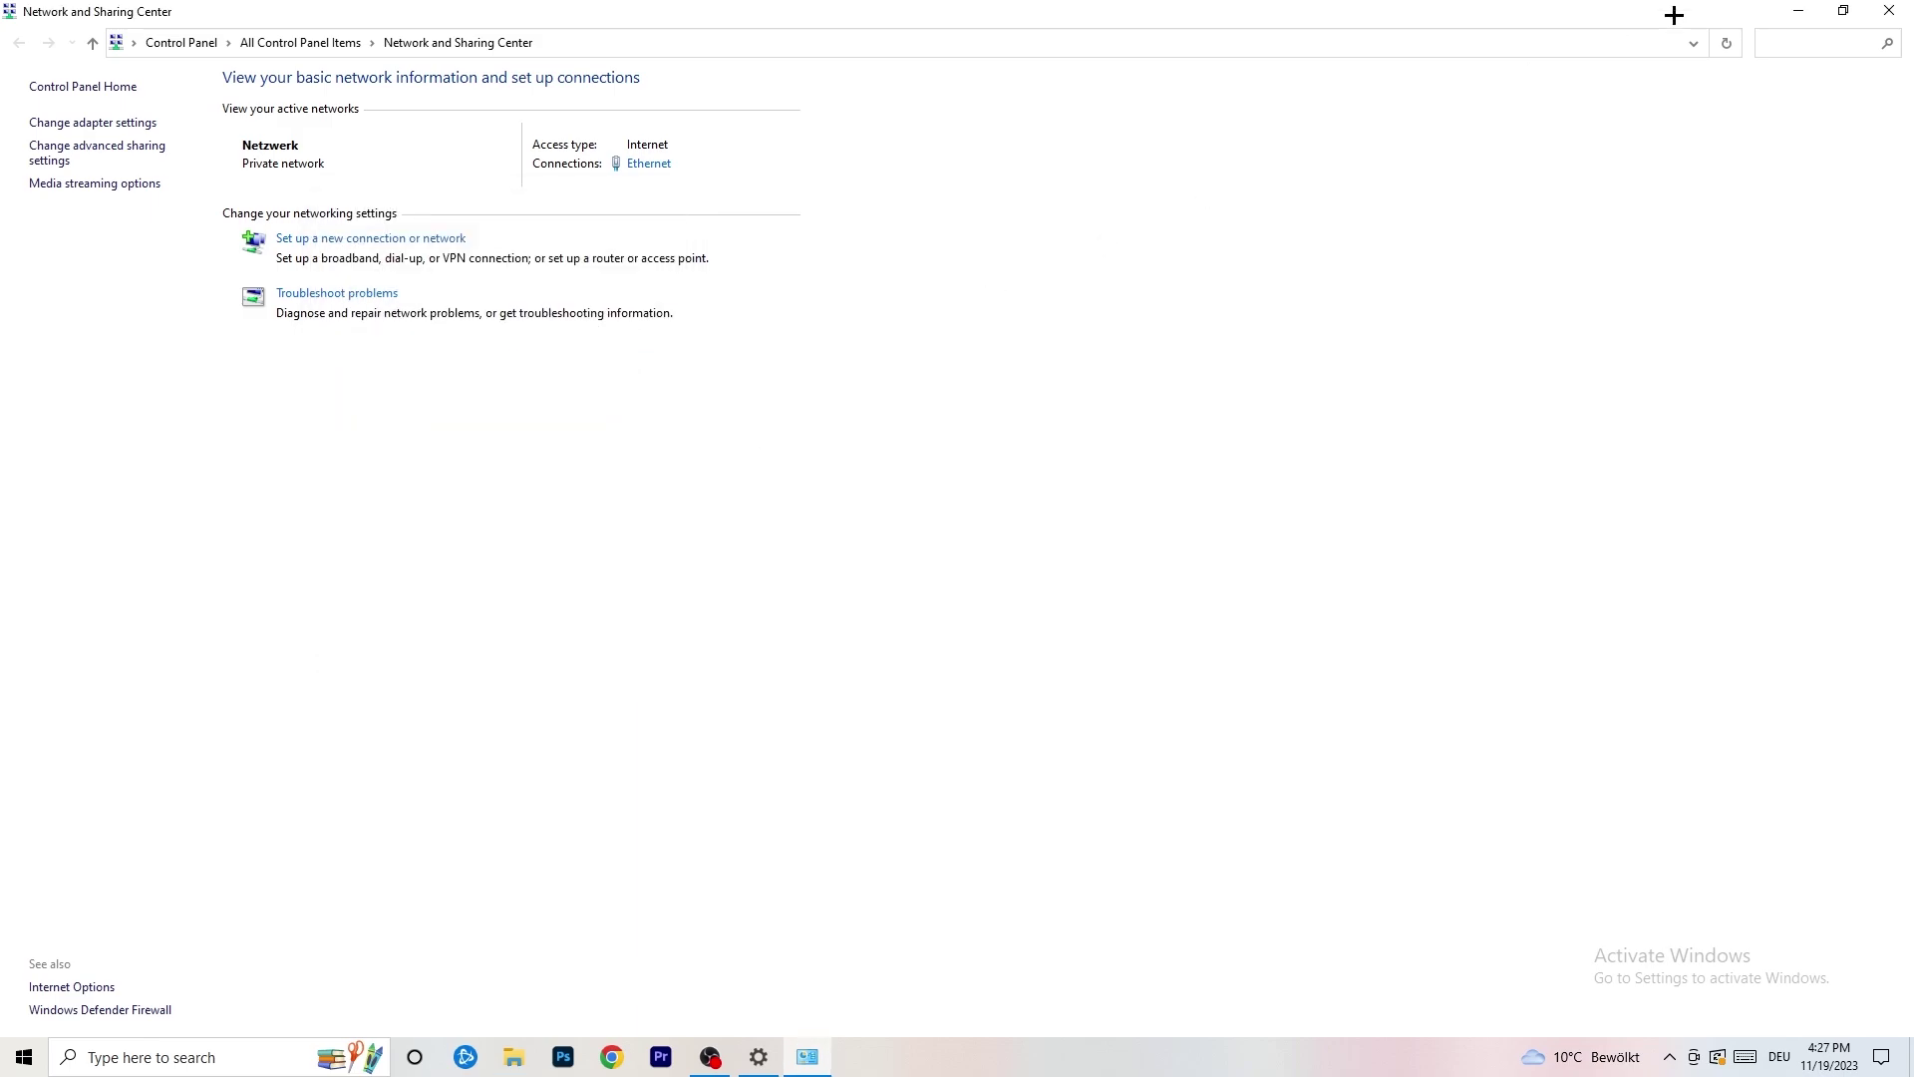
{"action": "left_click", "coordinate": [1889, 10]}
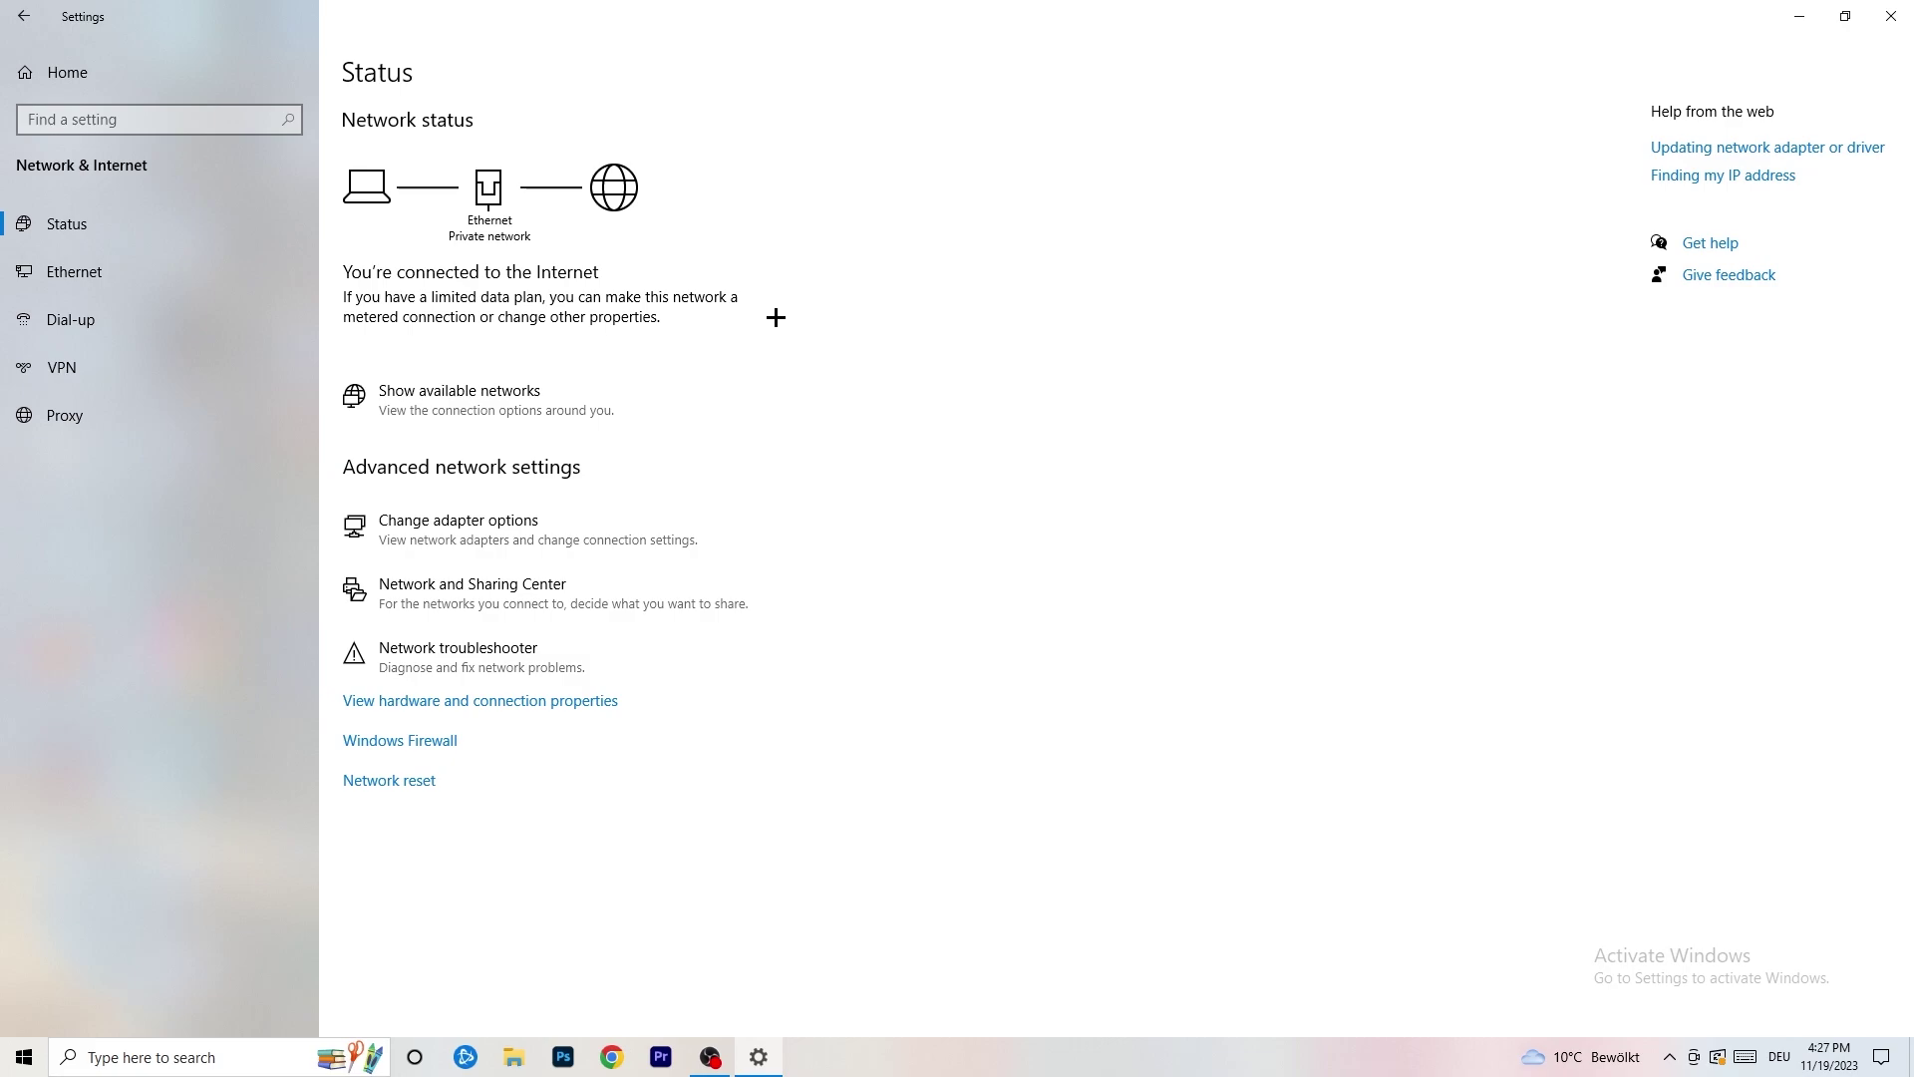
Show the available networks, return to the Network & Internet settings from the network list and close Settings
{"action": "left_click", "coordinate": [508, 391]}
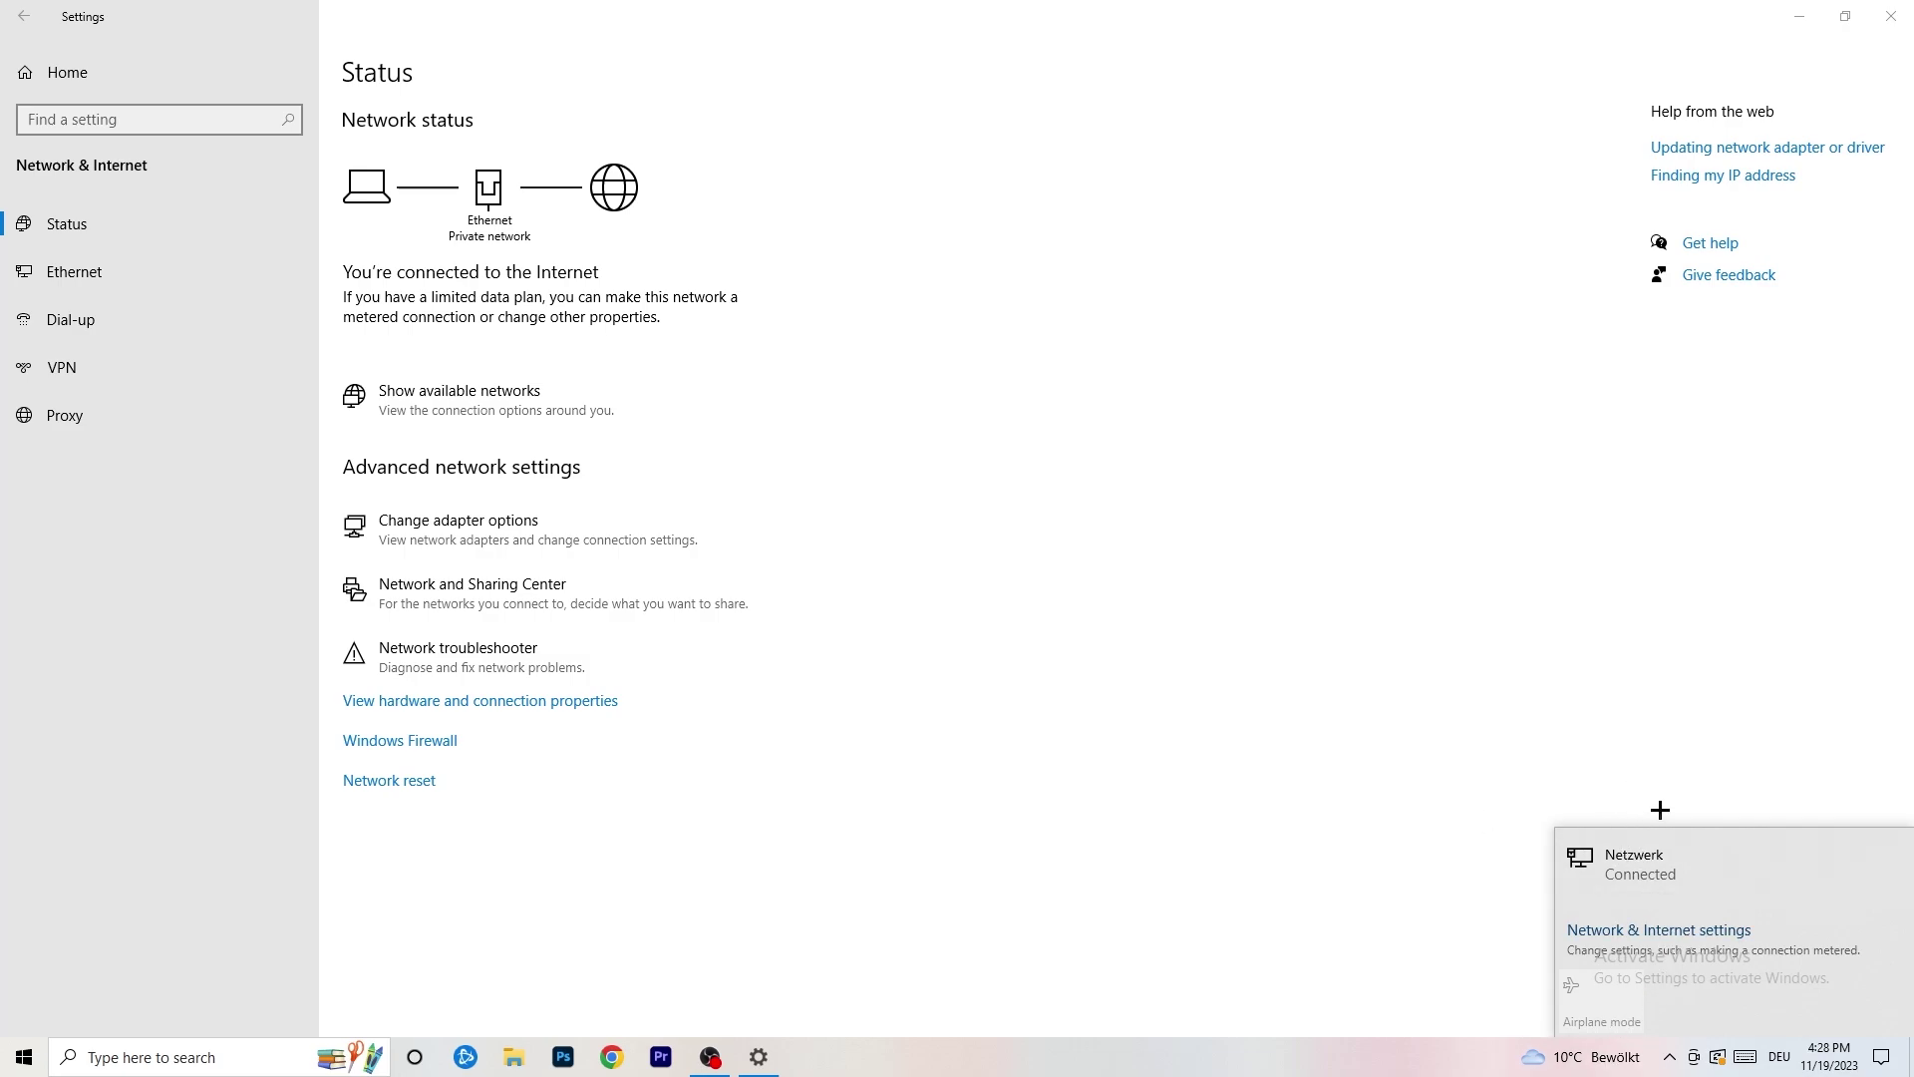
{"action": "left_click", "coordinate": [1632, 931]}
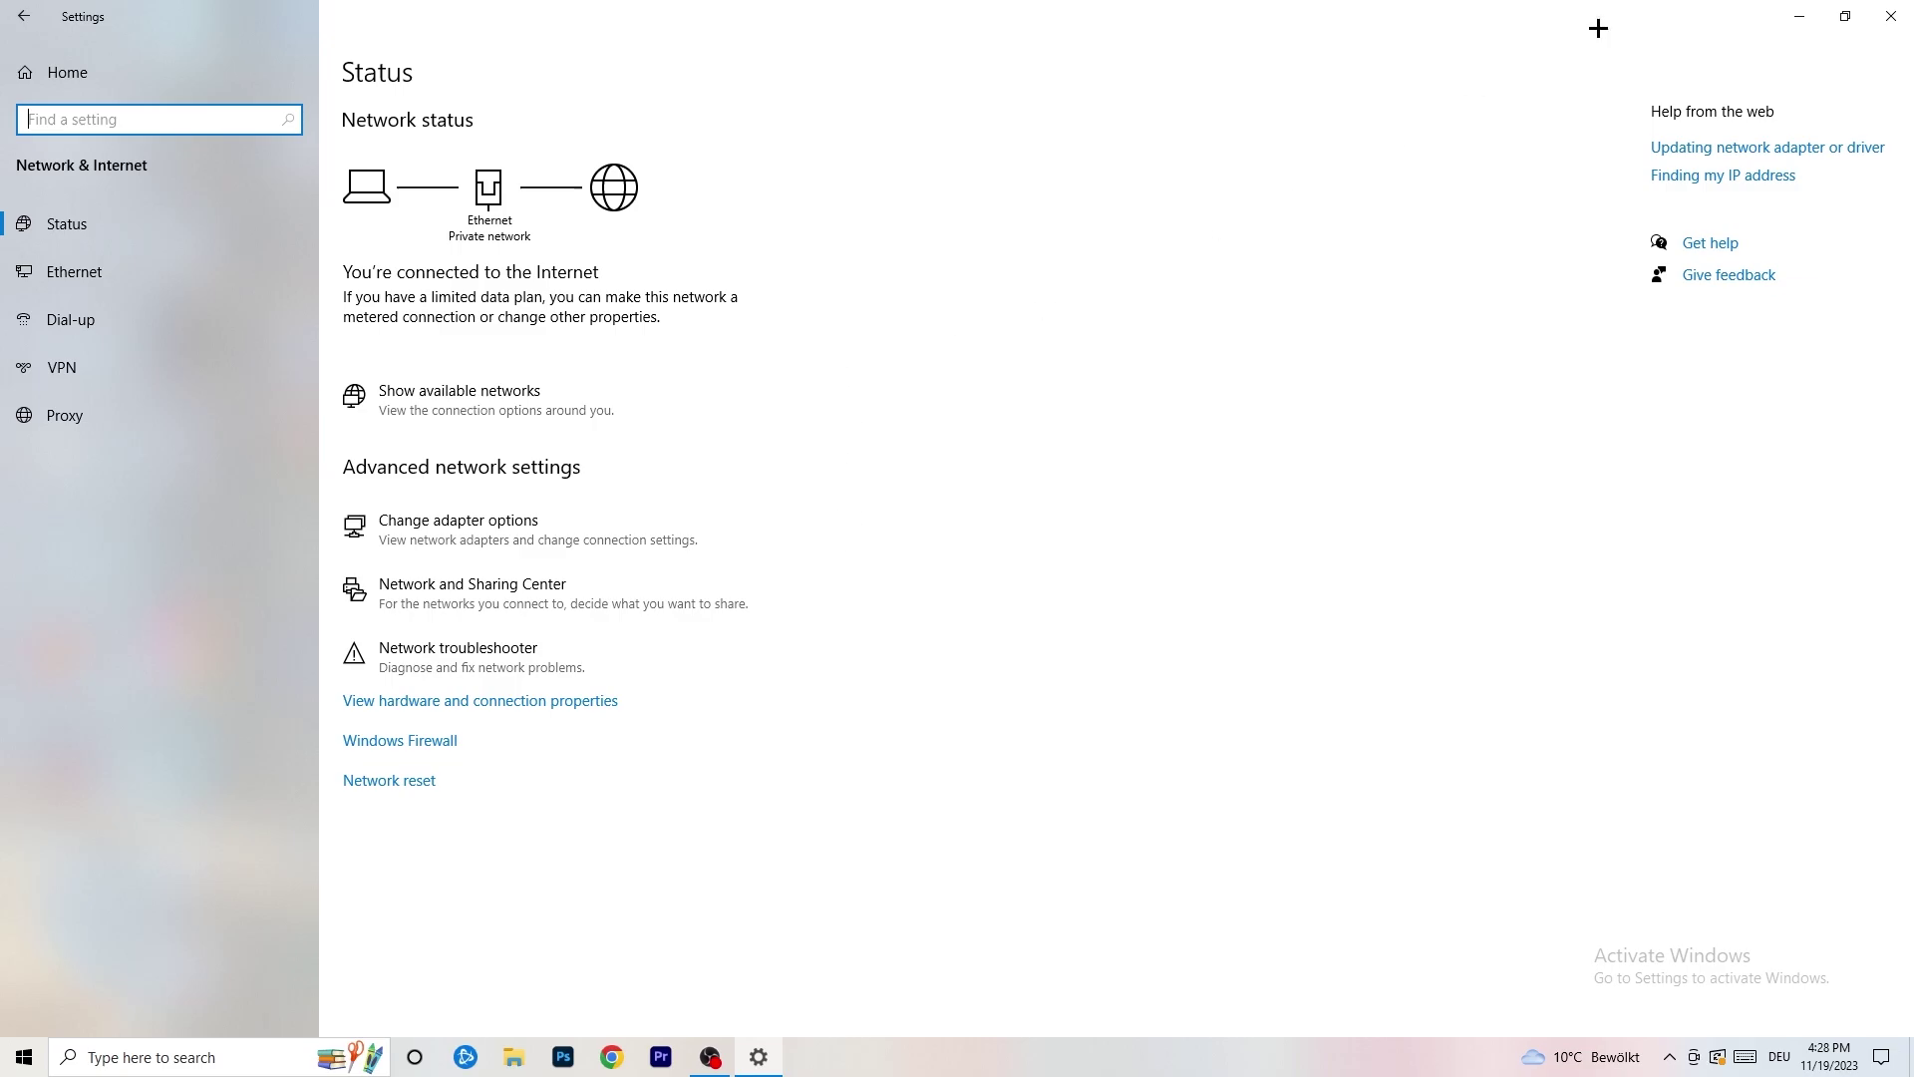
{"action": "left_click", "coordinate": [1891, 16]}
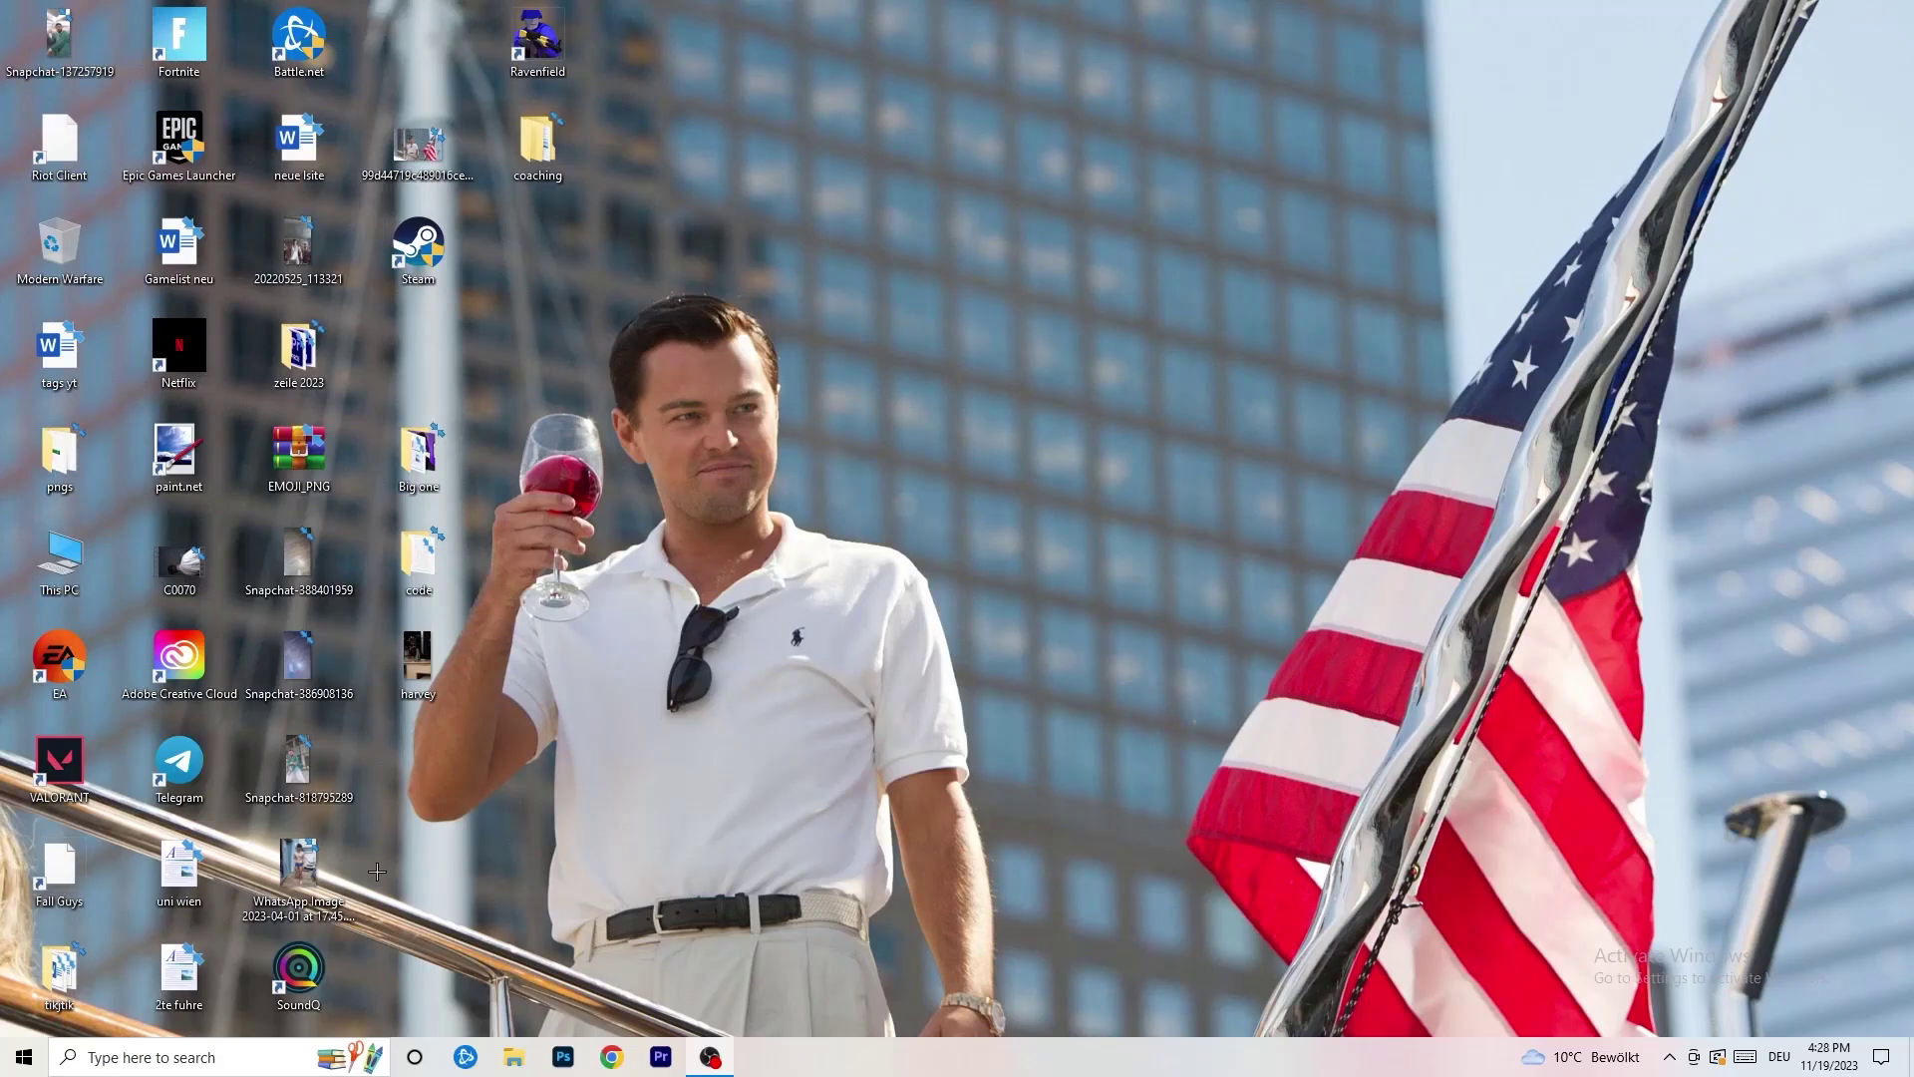
Reopen Windows Settings, check the Windows Update page under Update & Security and close Settings
{"action": "left_click", "coordinate": [24, 1057]}
{"action": "left_click", "coordinate": [24, 967]}
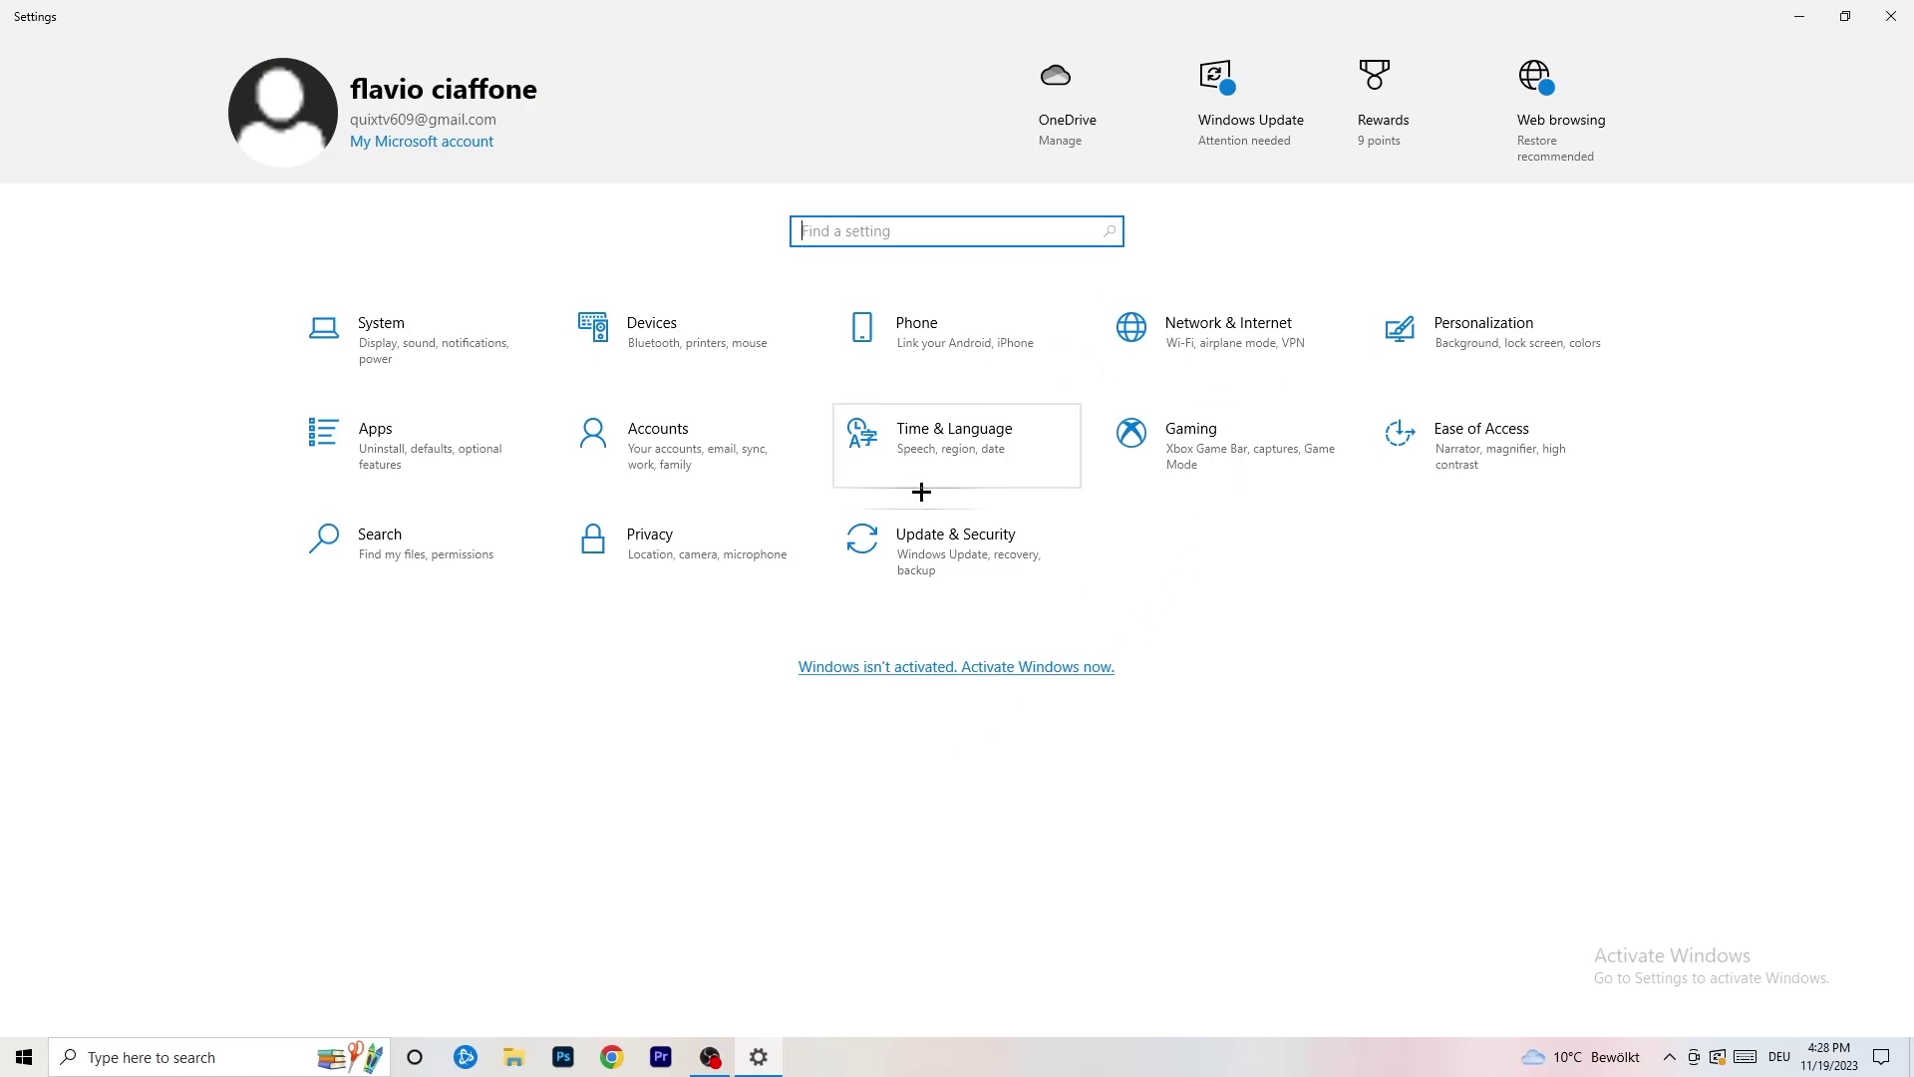
{"action": "left_click", "coordinate": [942, 549]}
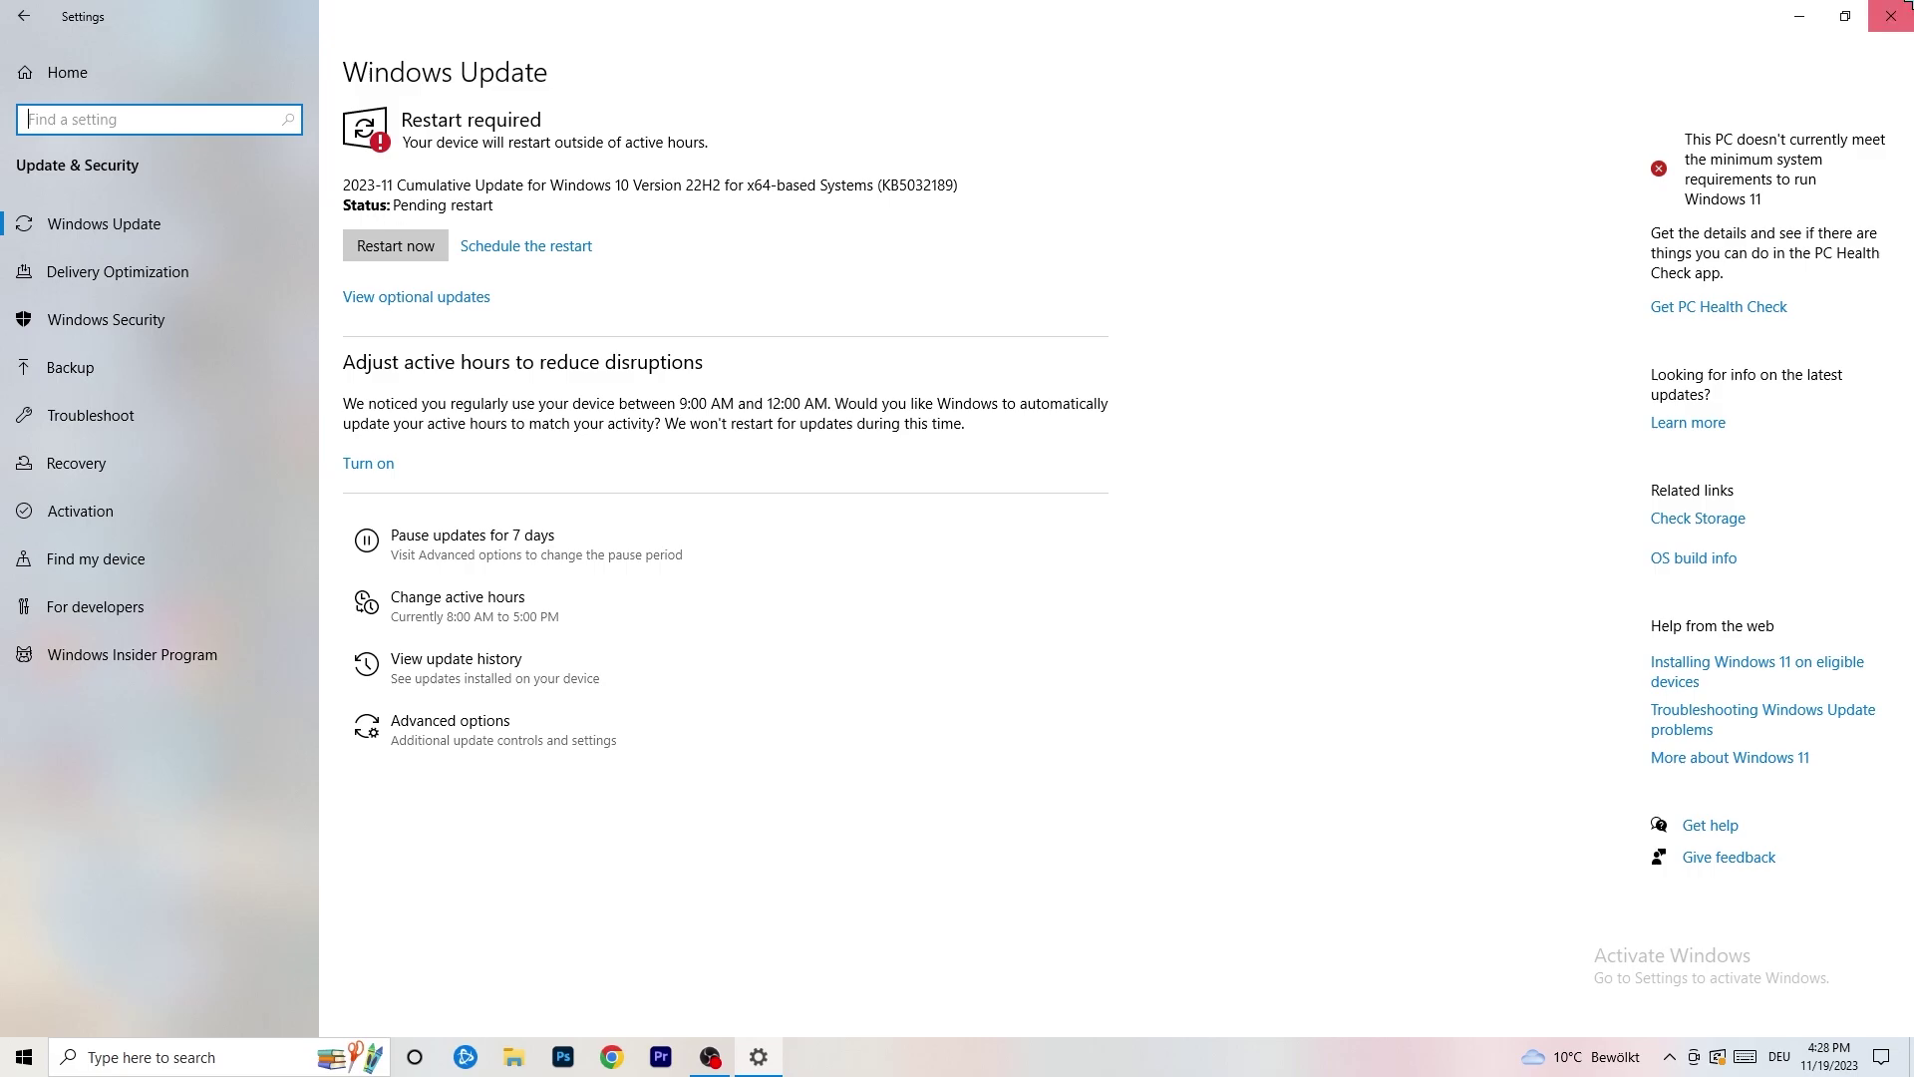
{"action": "left_click", "coordinate": [1891, 16]}
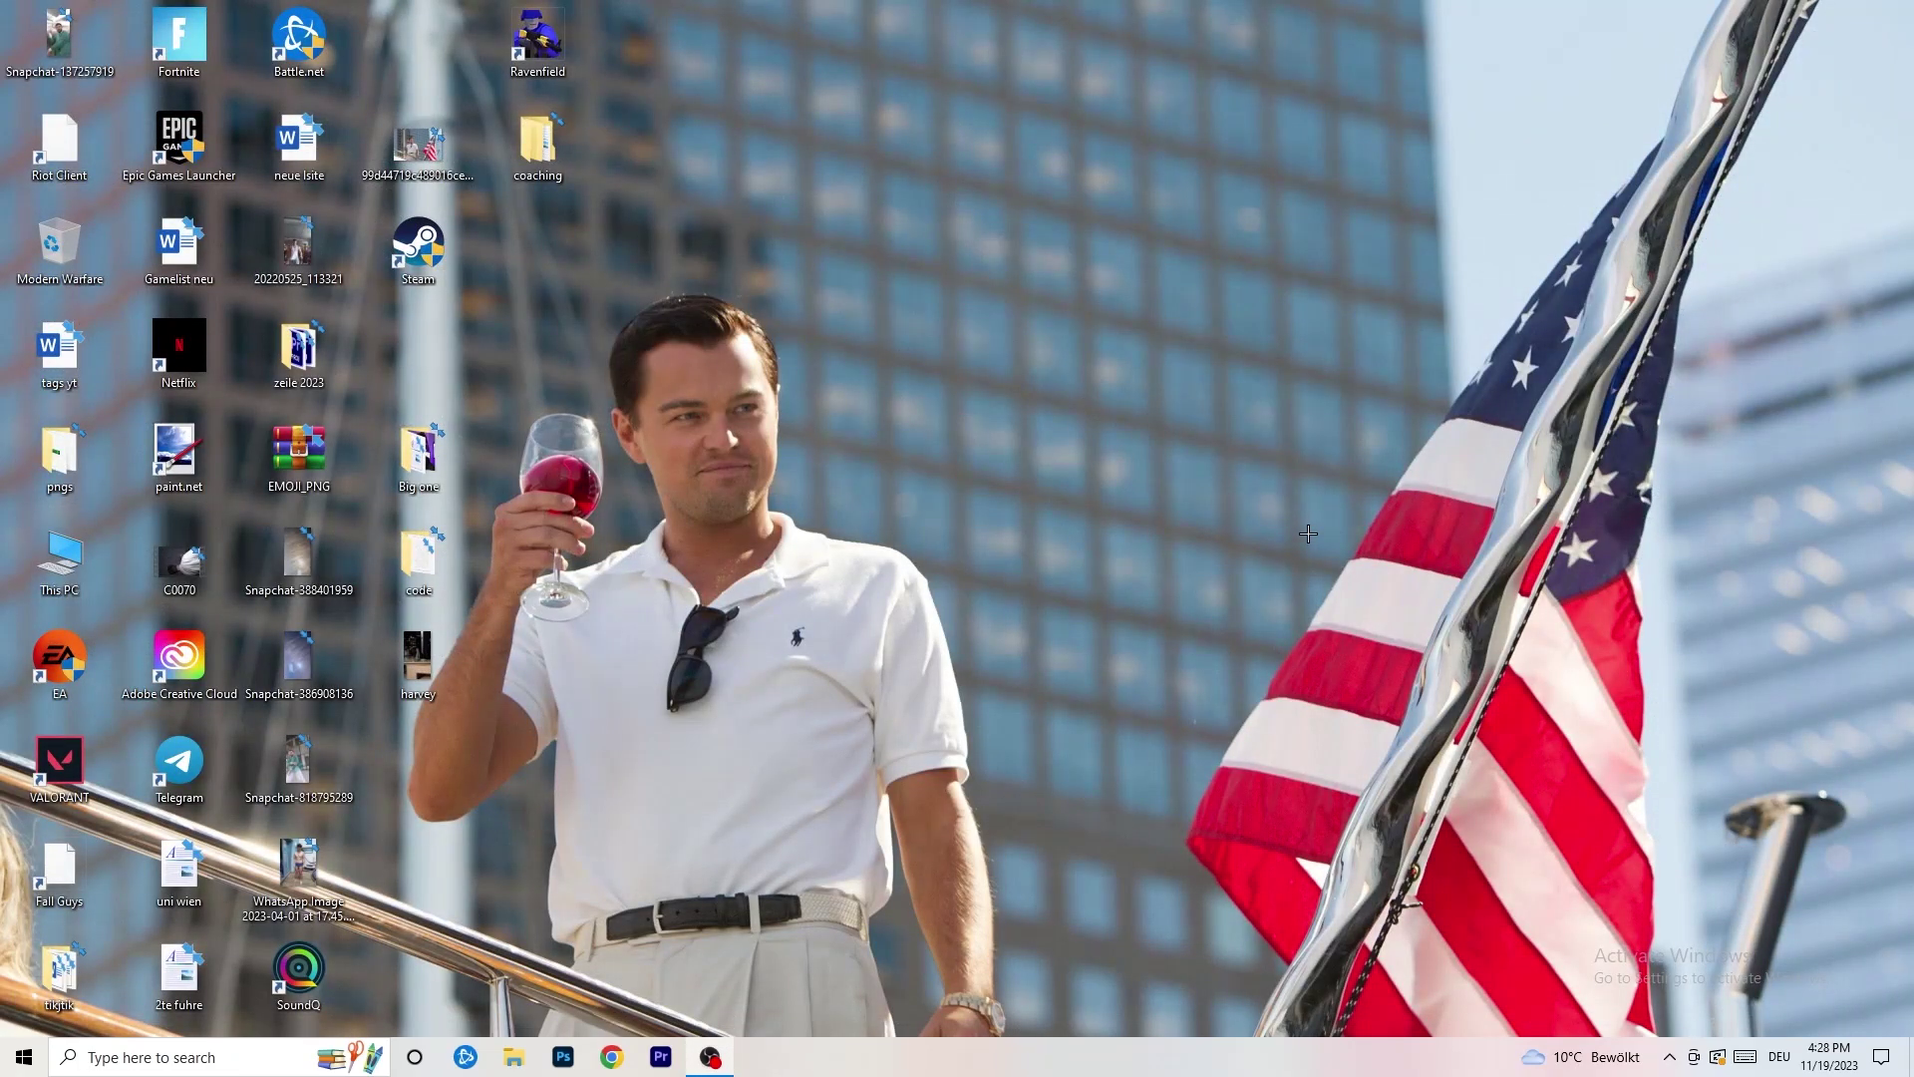